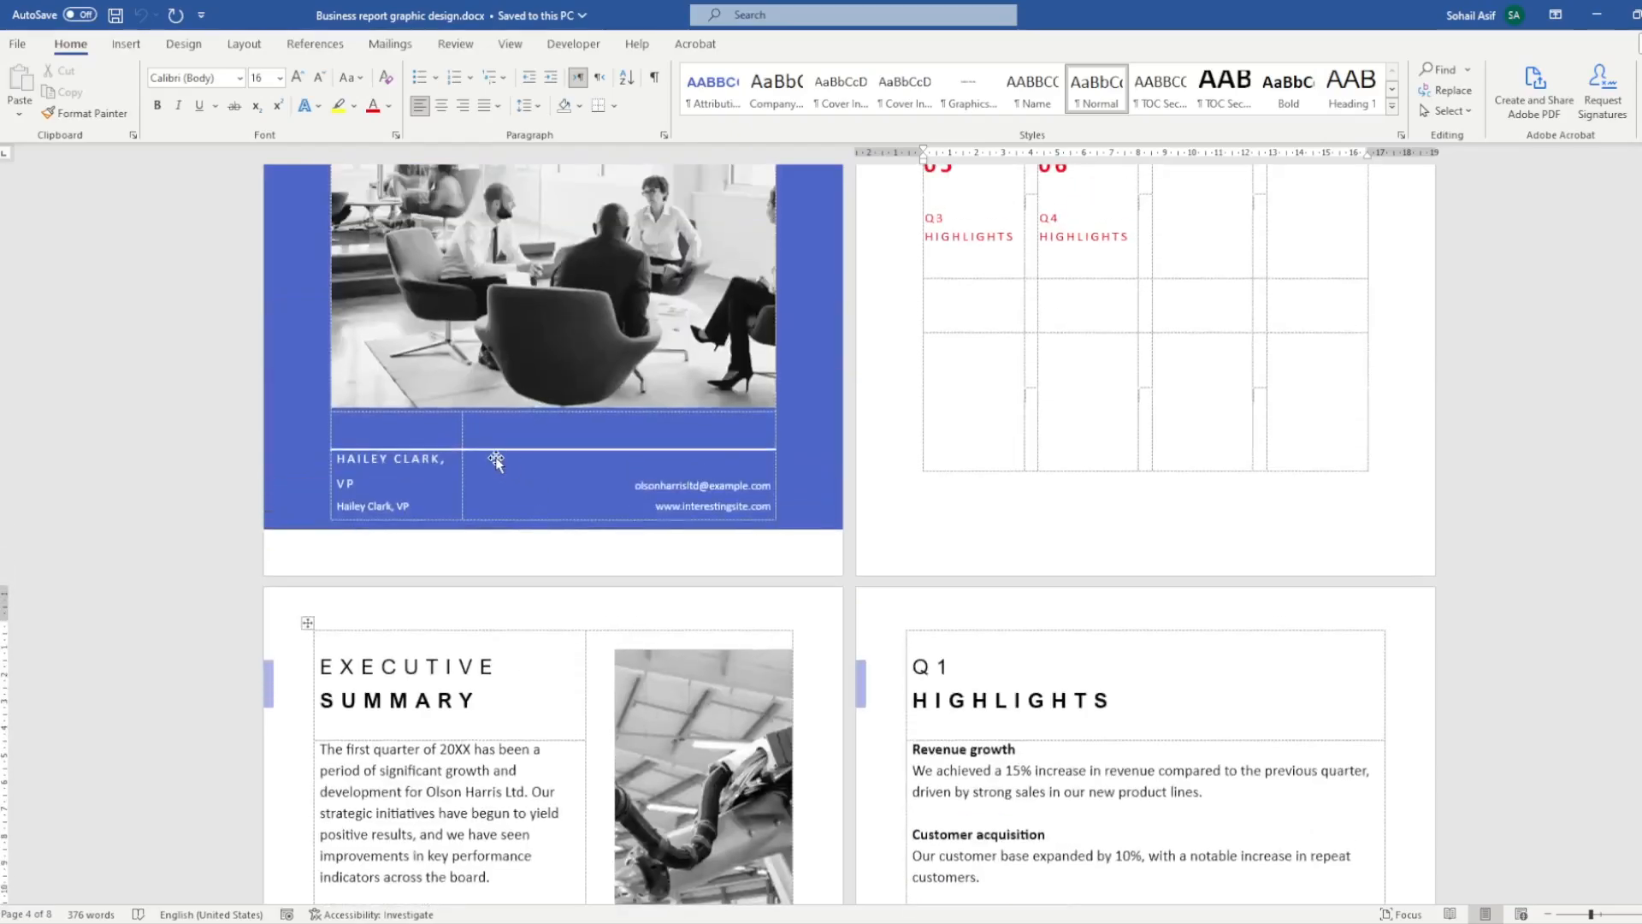
- Insert page numbers at the bottom of the pages in the Plain Number 2 style
click(727, 666)
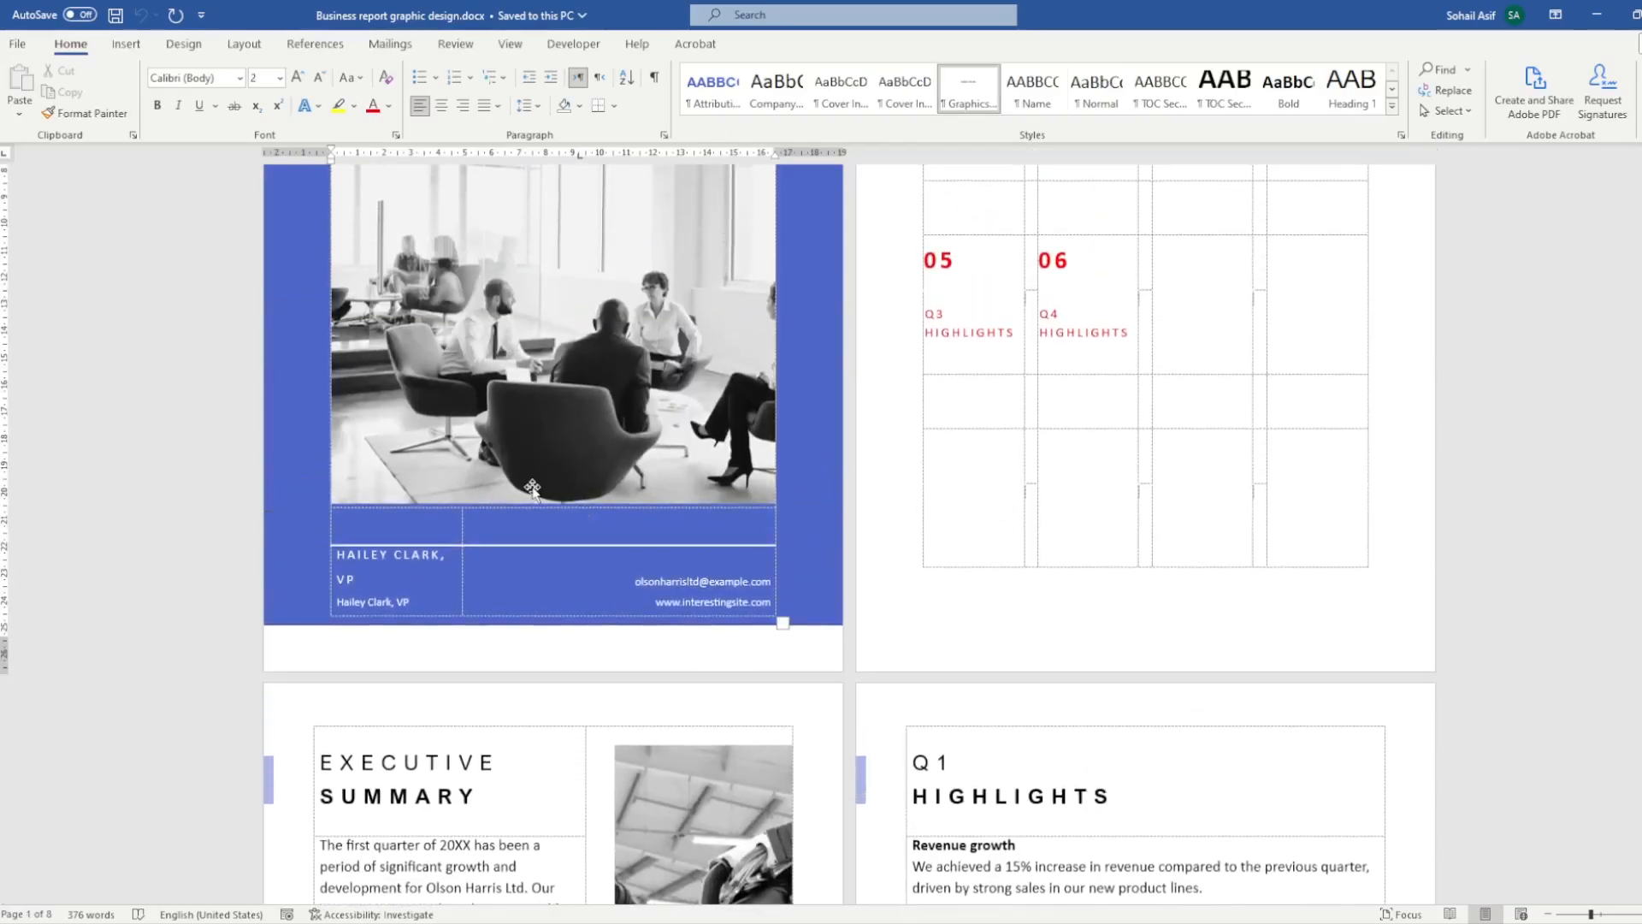
click(142, 44)
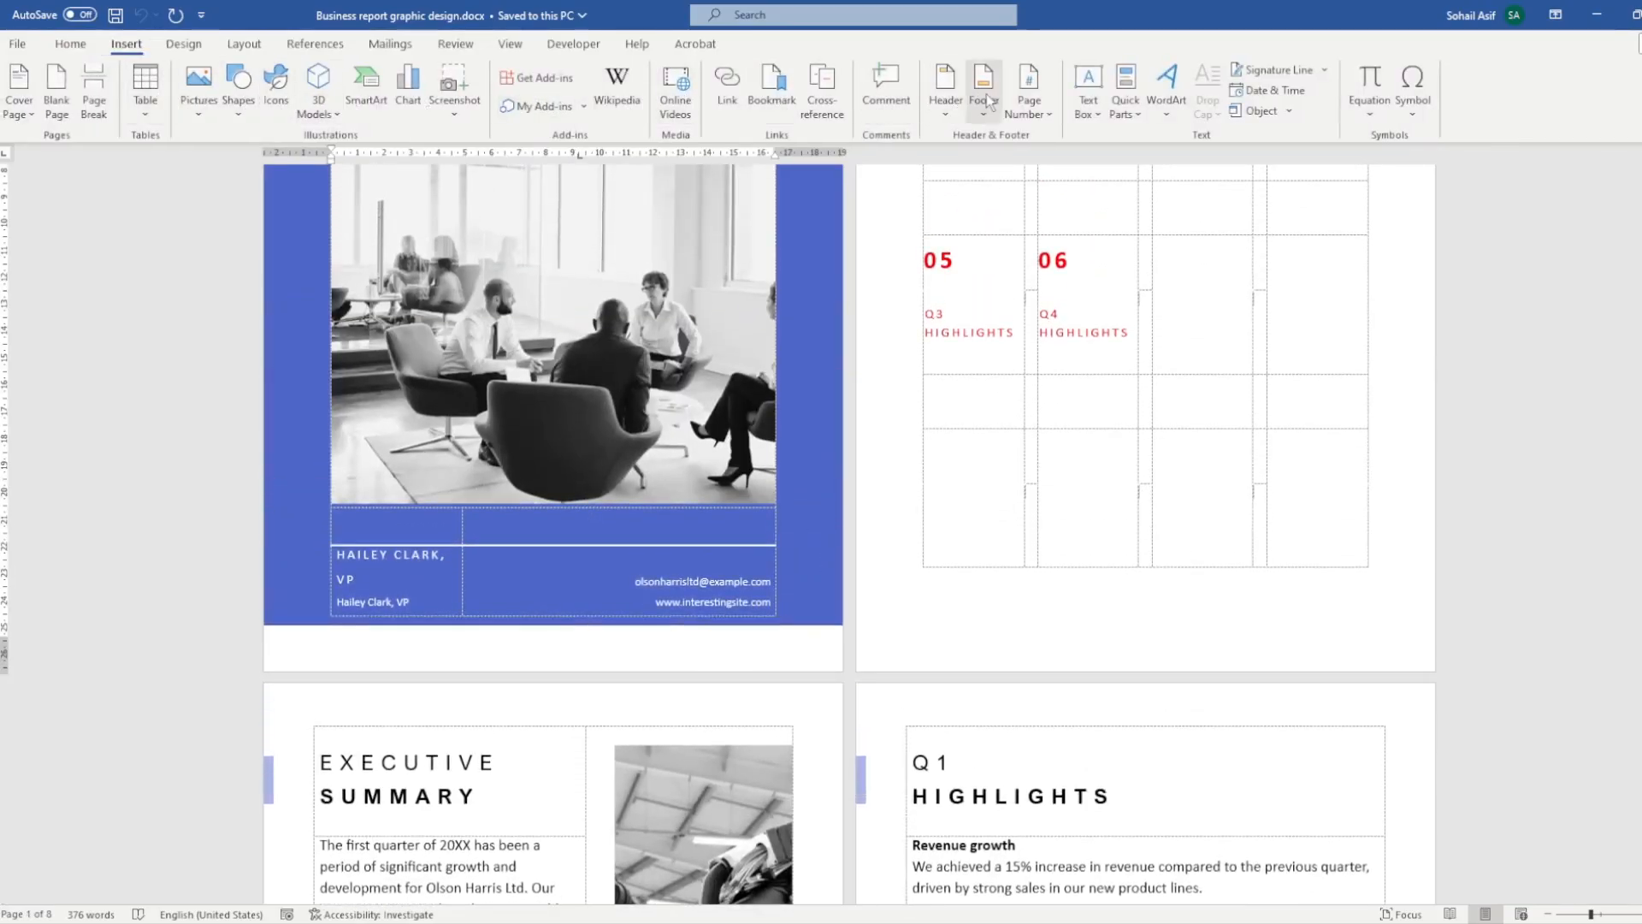
click(1028, 115)
mouse_move(1070, 169)
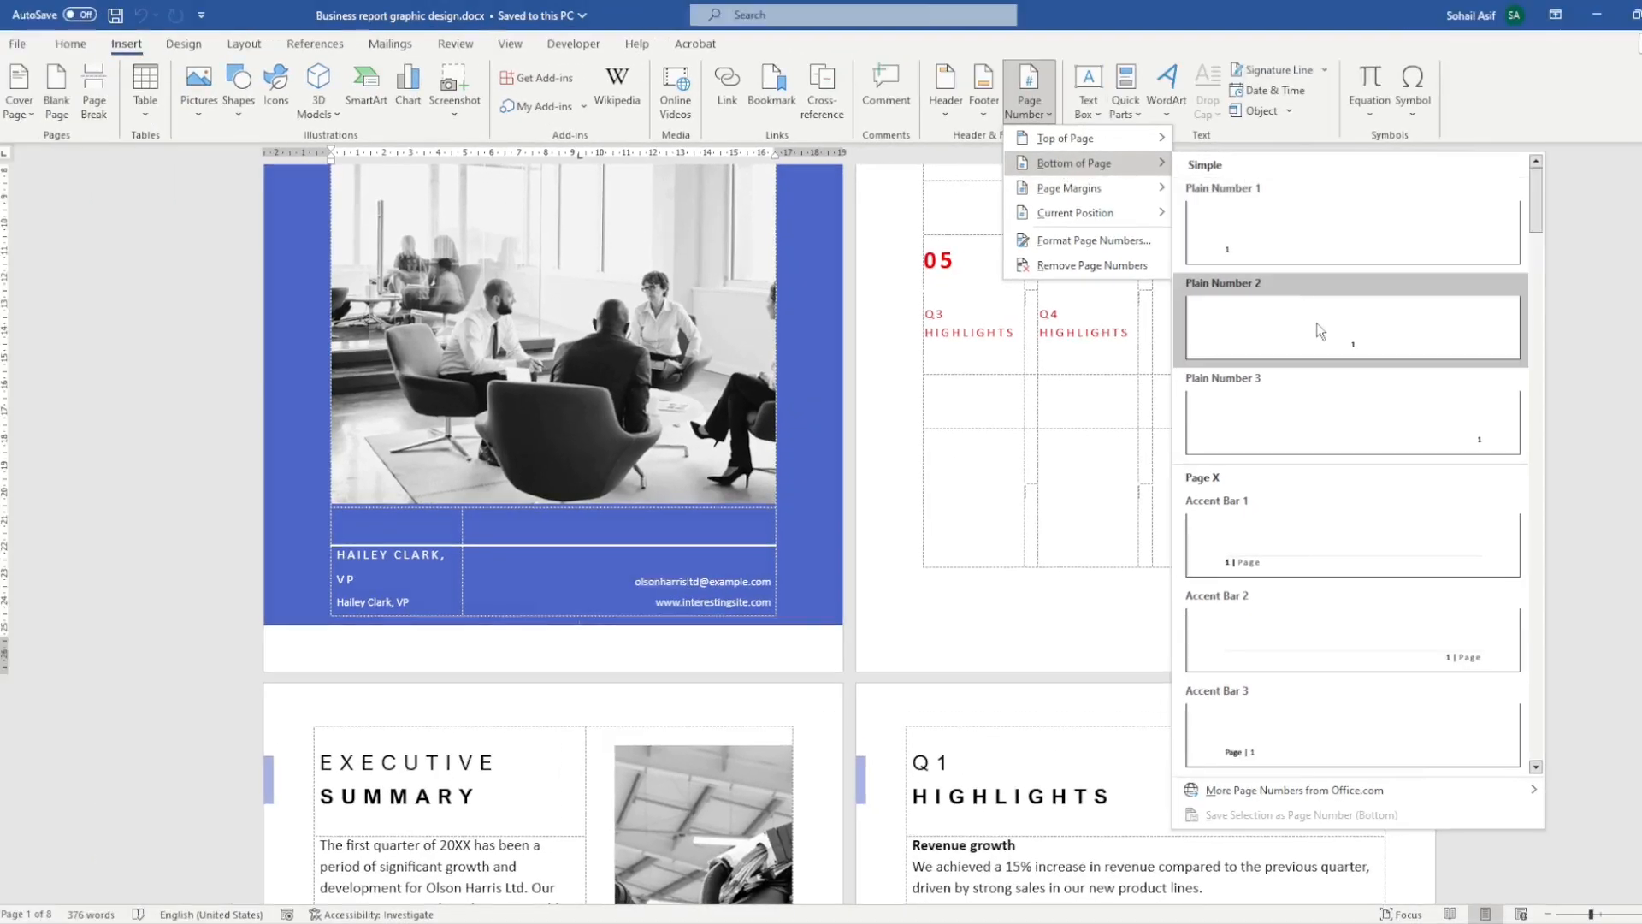
click(1330, 334)
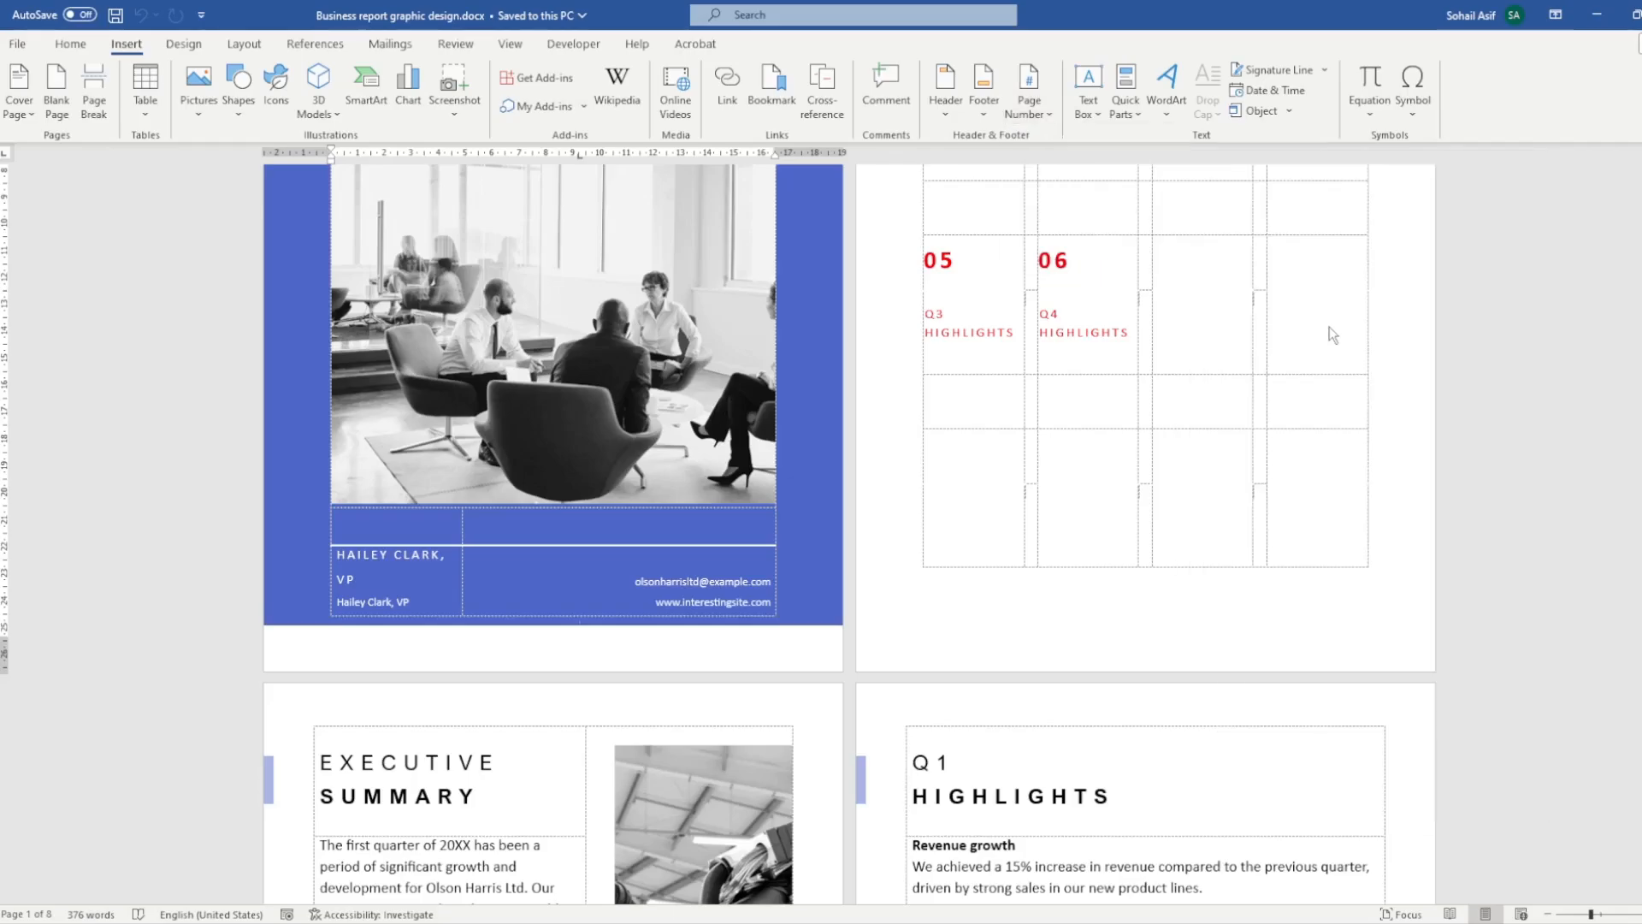
- Examine the footer page numbers across all pages of the report
scroll(931, 632, down, 2)
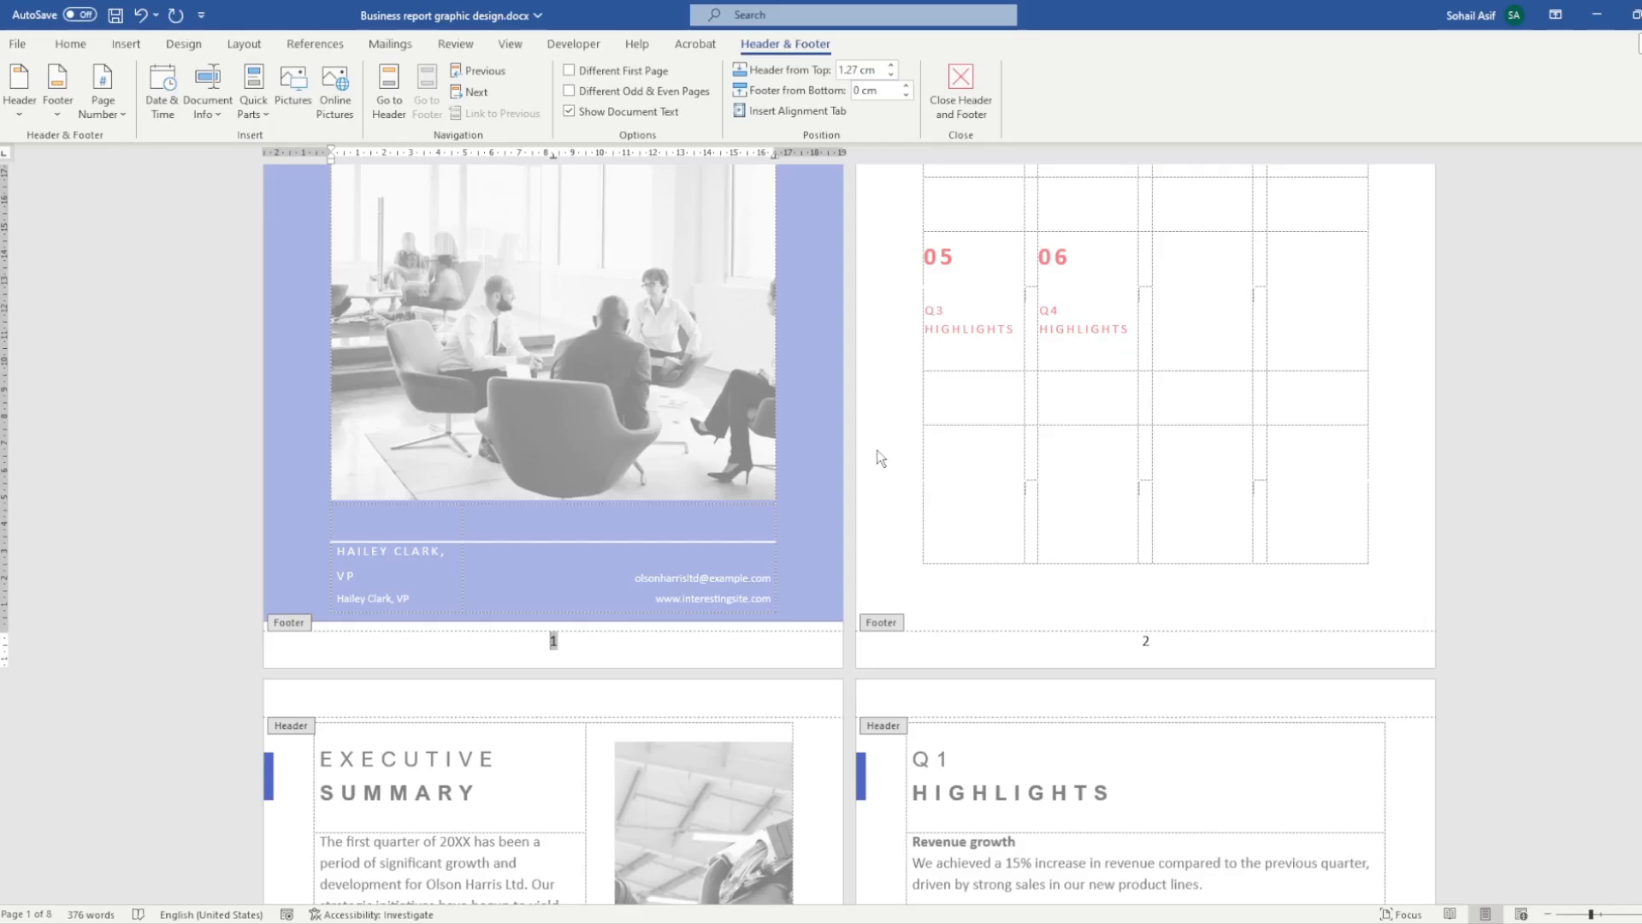
scroll(881, 459, down, 7)
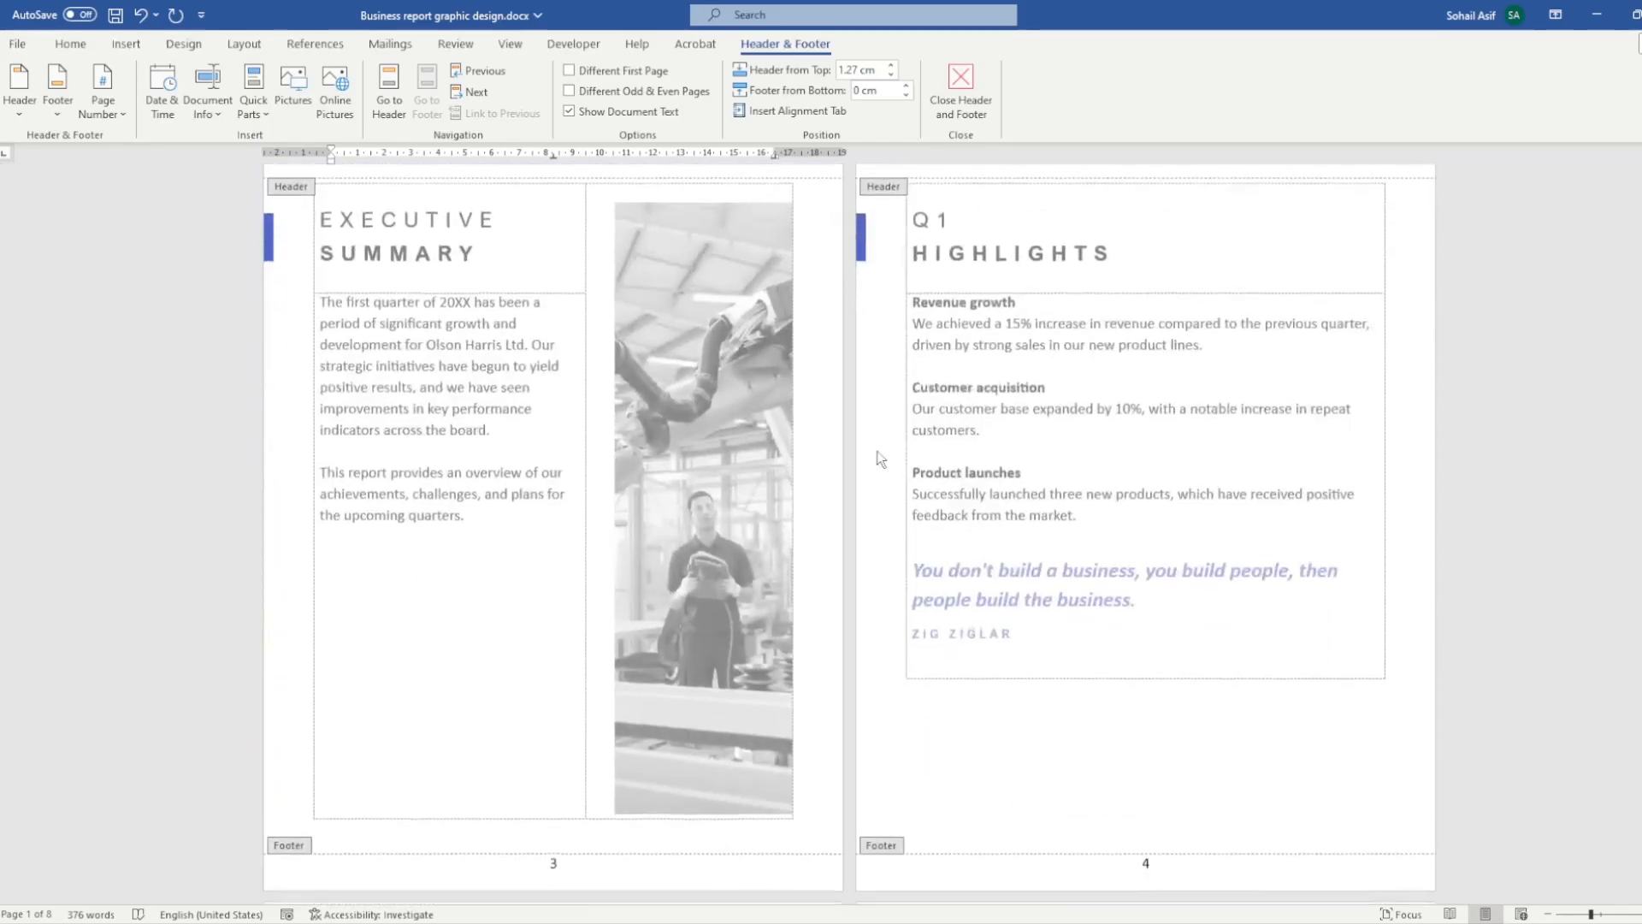
scroll(880, 459, down, 3)
scroll(881, 459, down, 1)
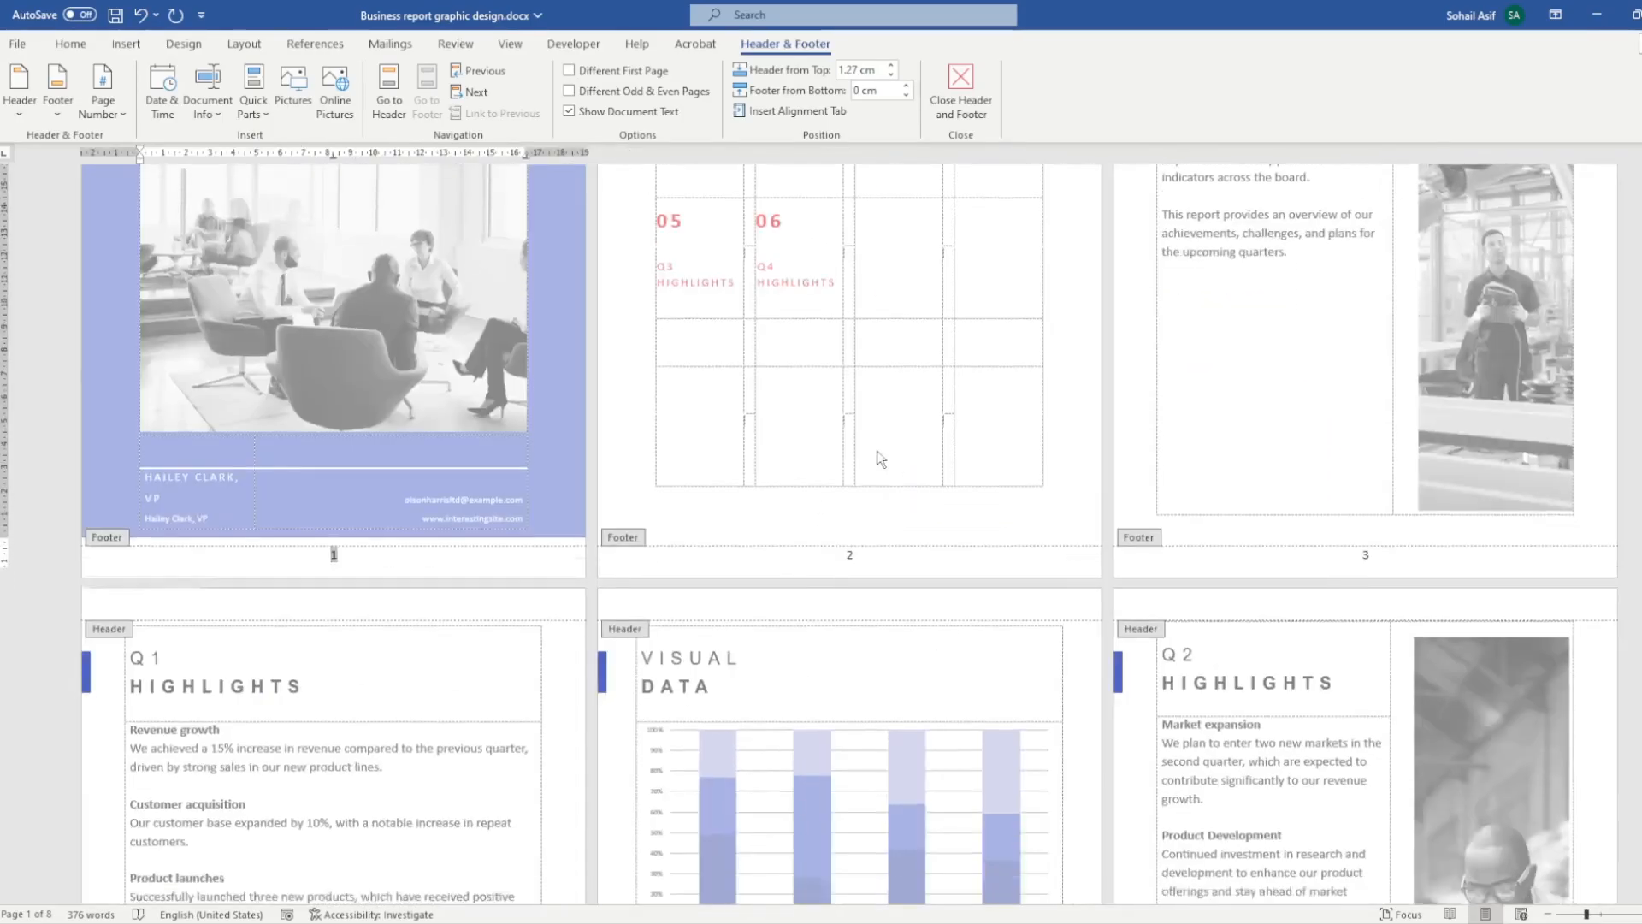
scroll(881, 459, down, 10)
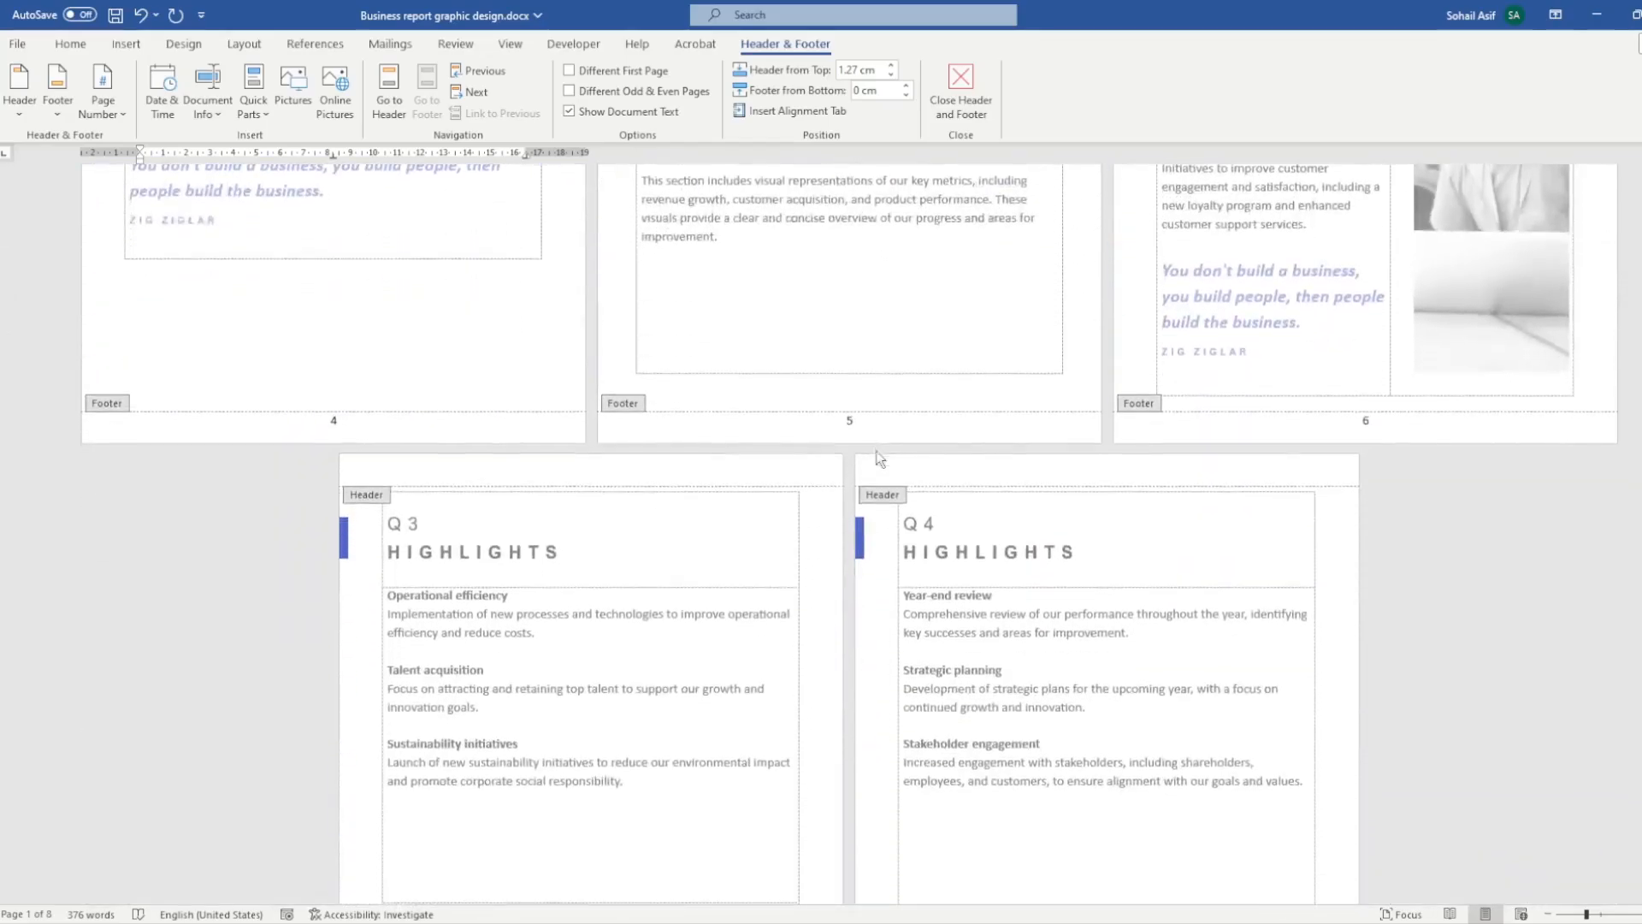
scroll(879, 460, down, 3)
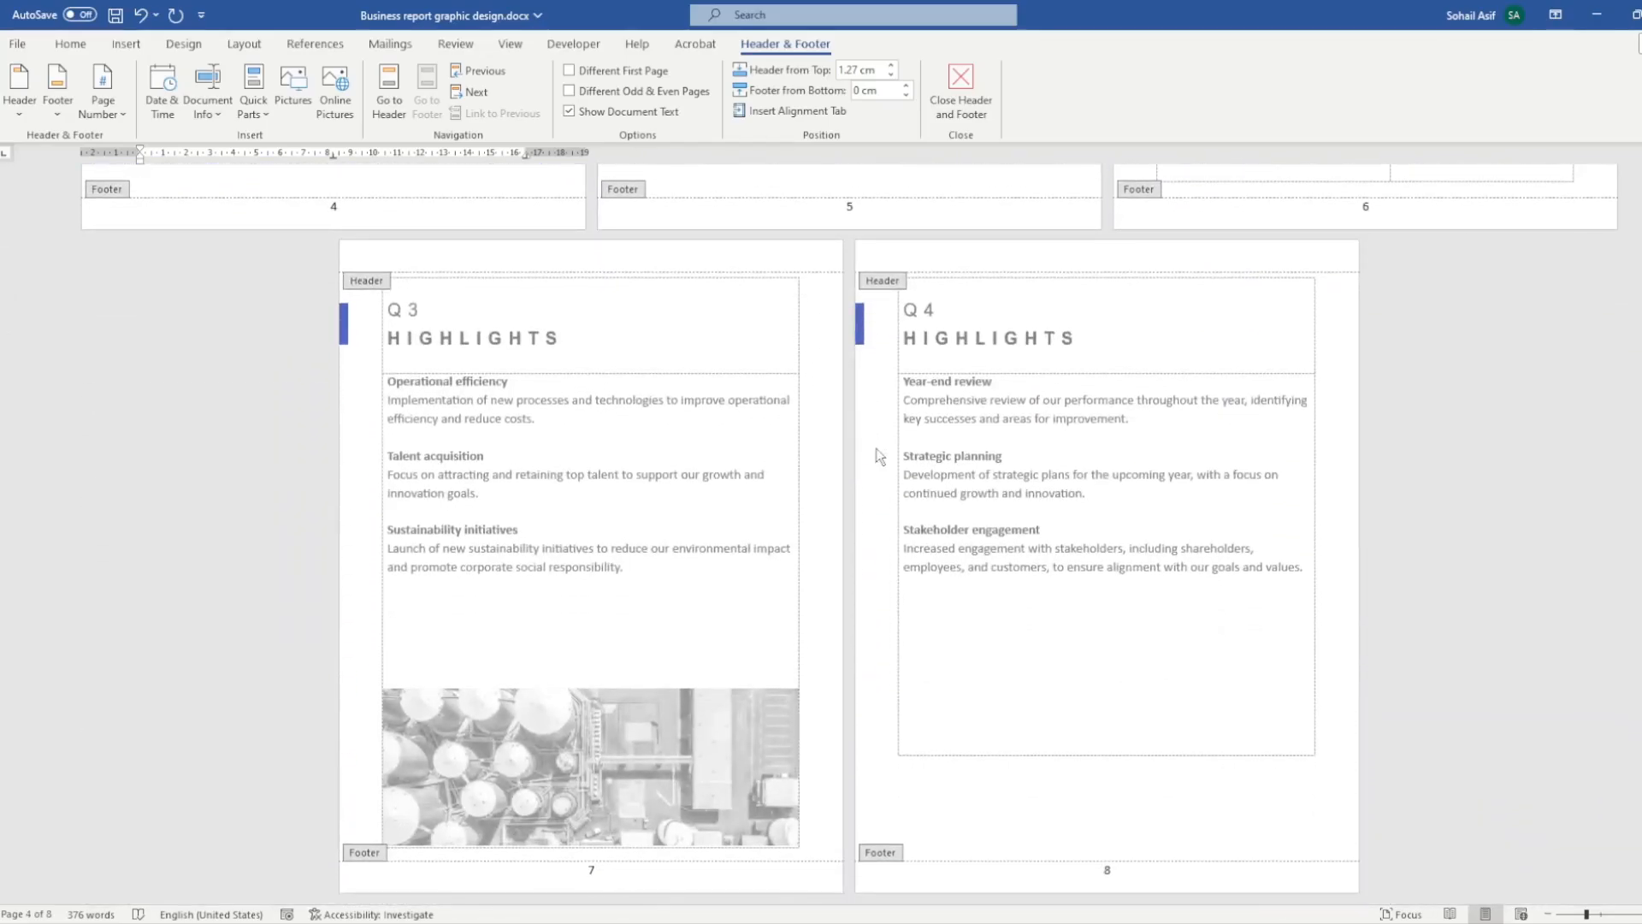
scroll(879, 455, up, 9)
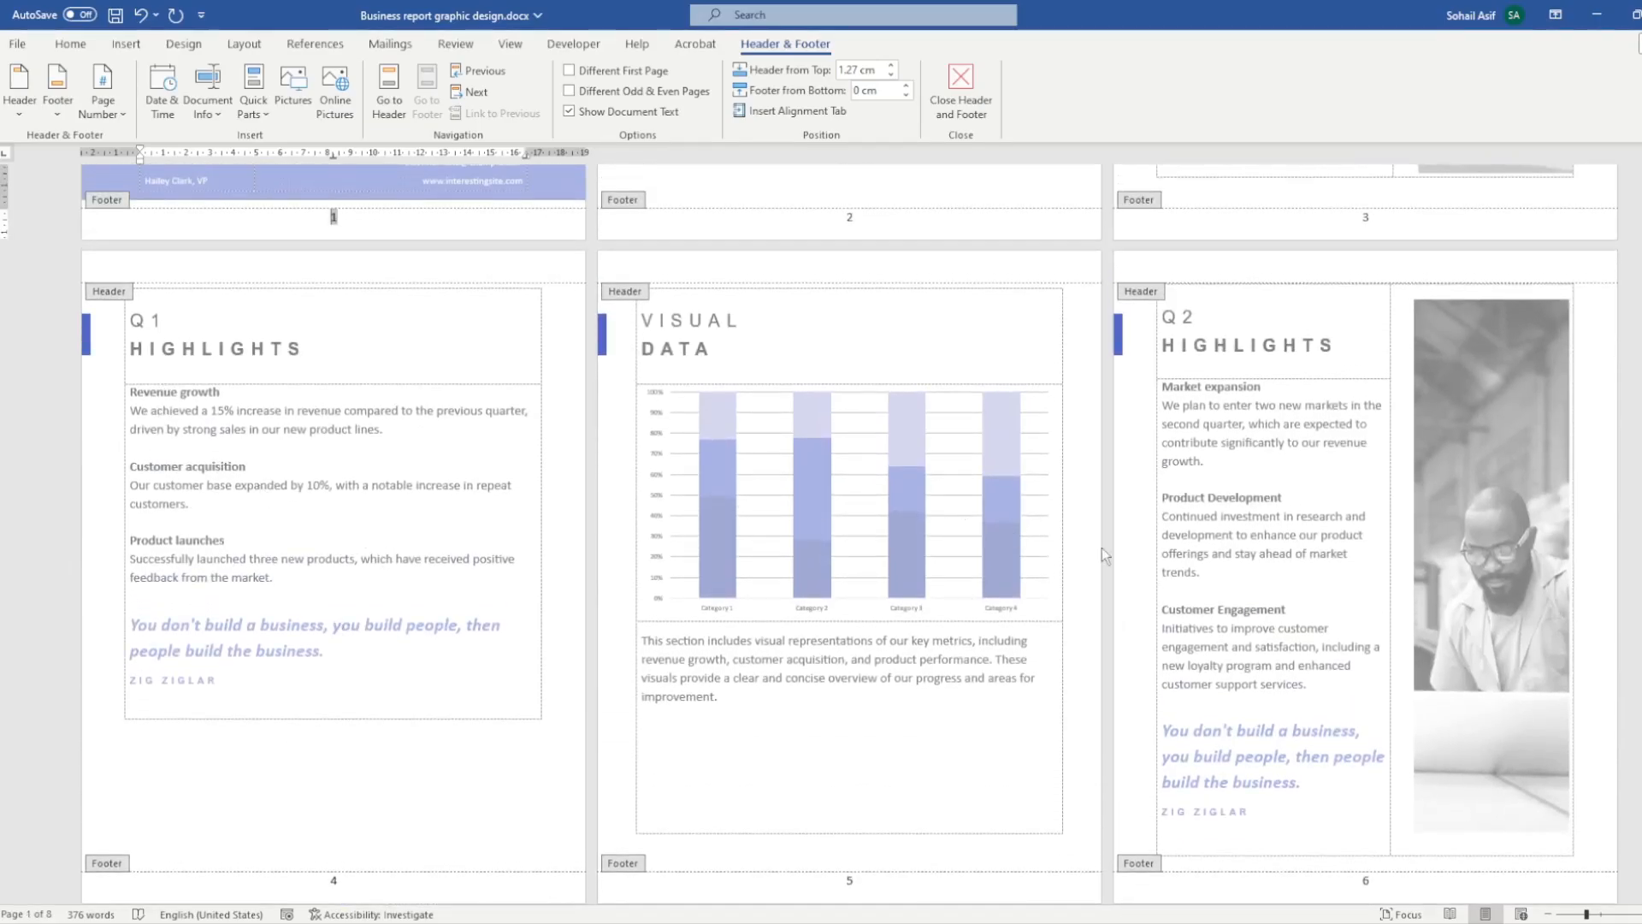
scroll(1127, 555, down, 2)
scroll(1127, 554, up, 7)
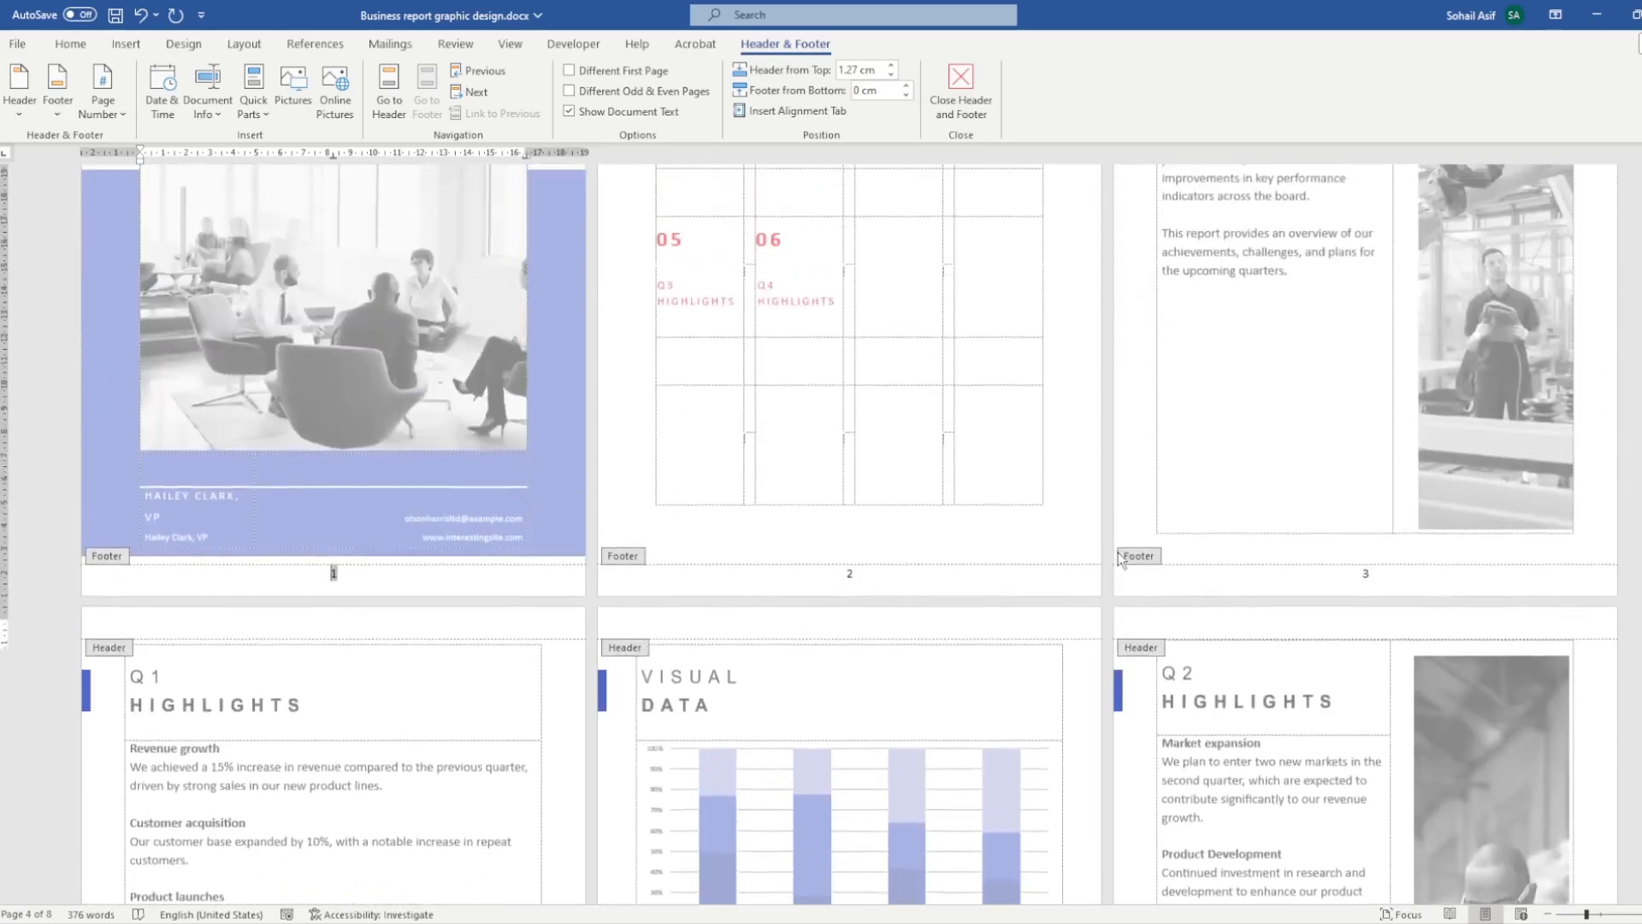
scroll(1103, 548, up, 5)
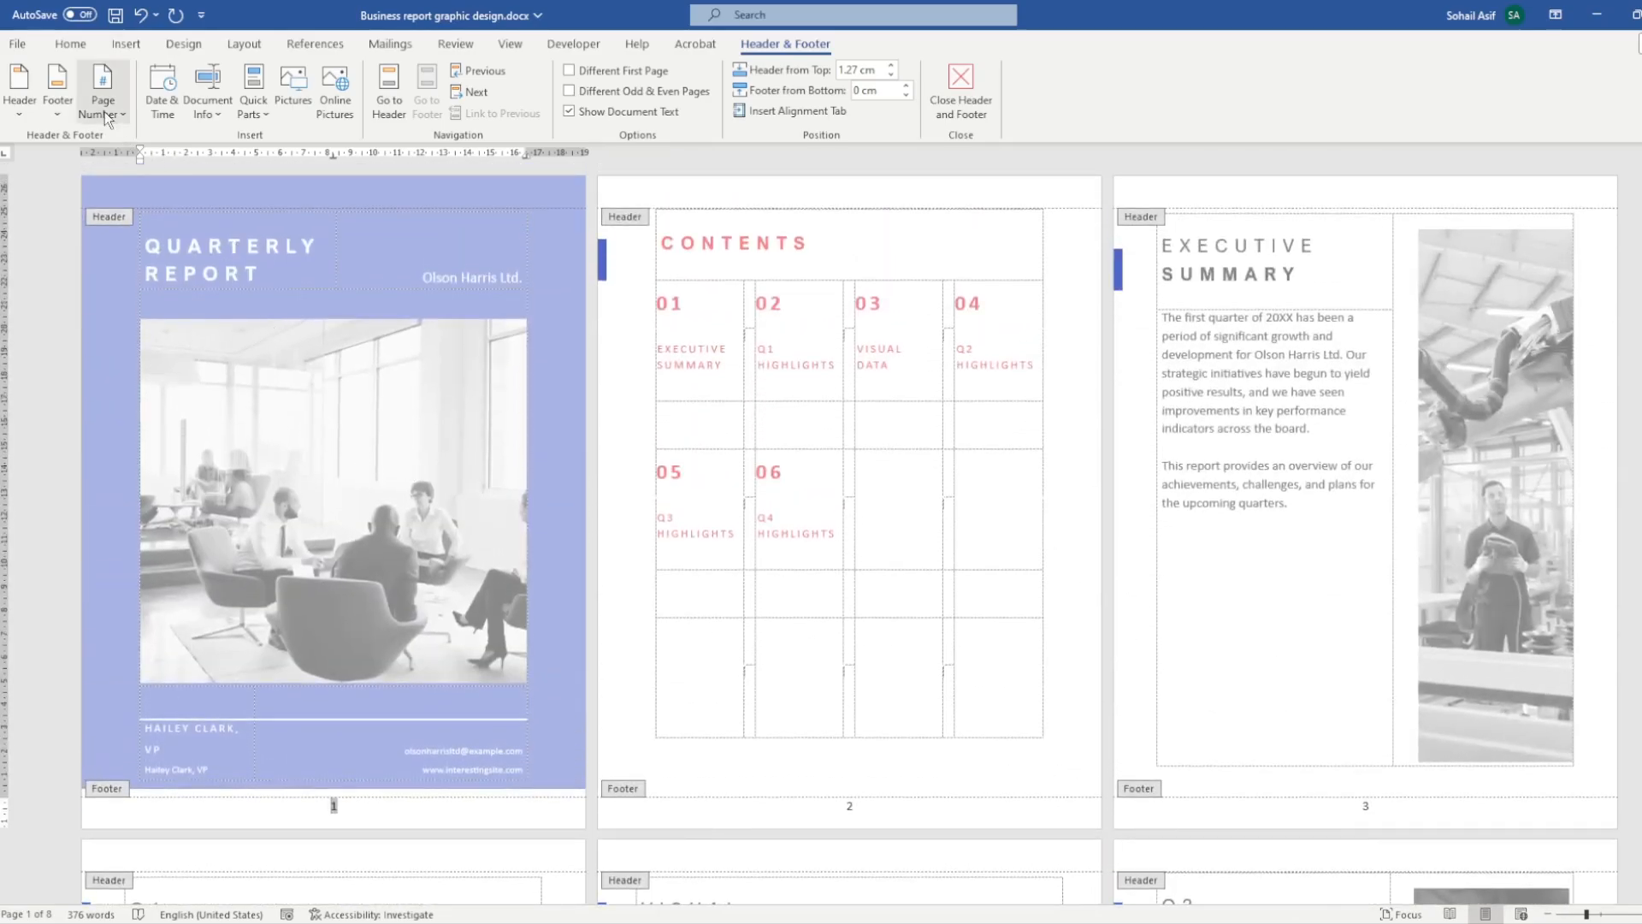
- Remove the page numbers from the report's footers
click(111, 116)
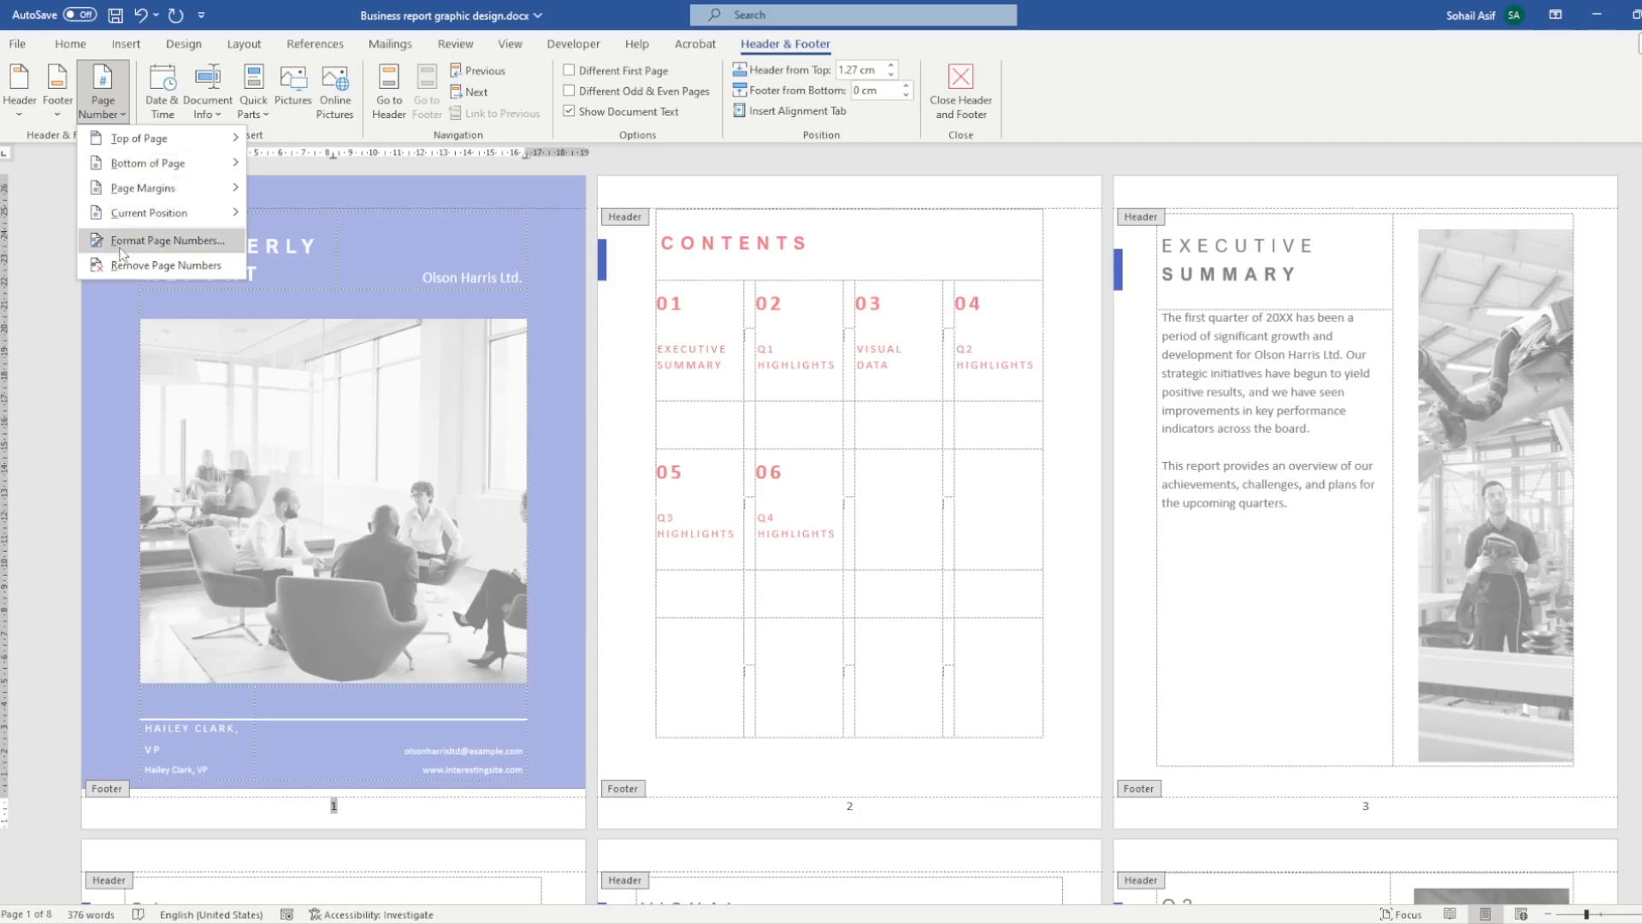
click(200, 267)
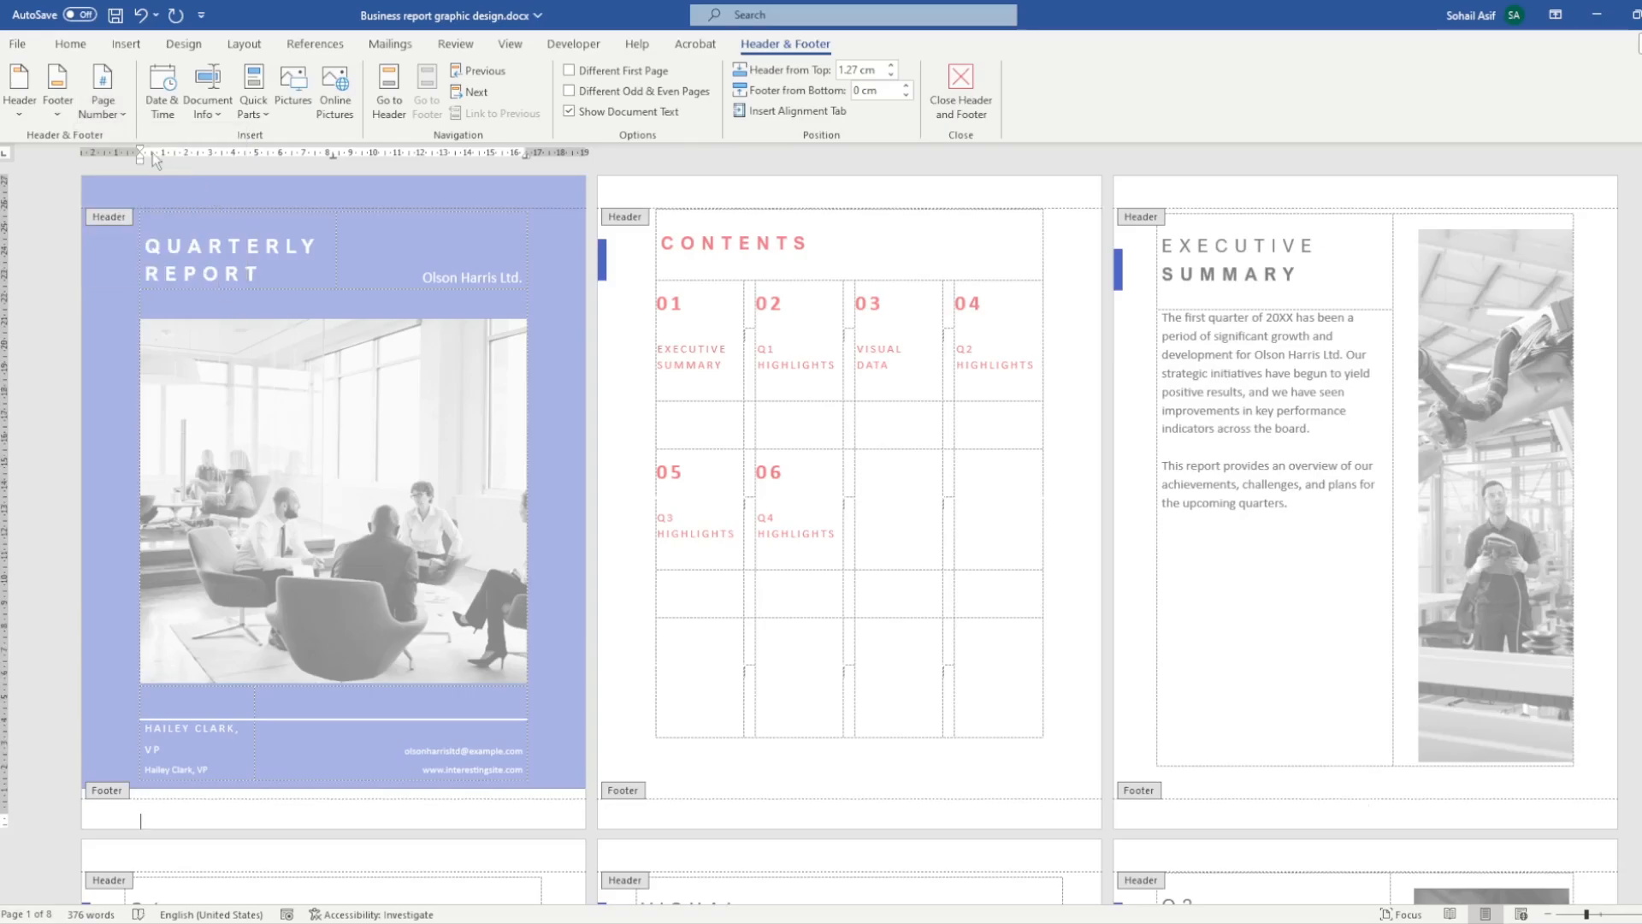
scroll(1028, 682, down, 4)
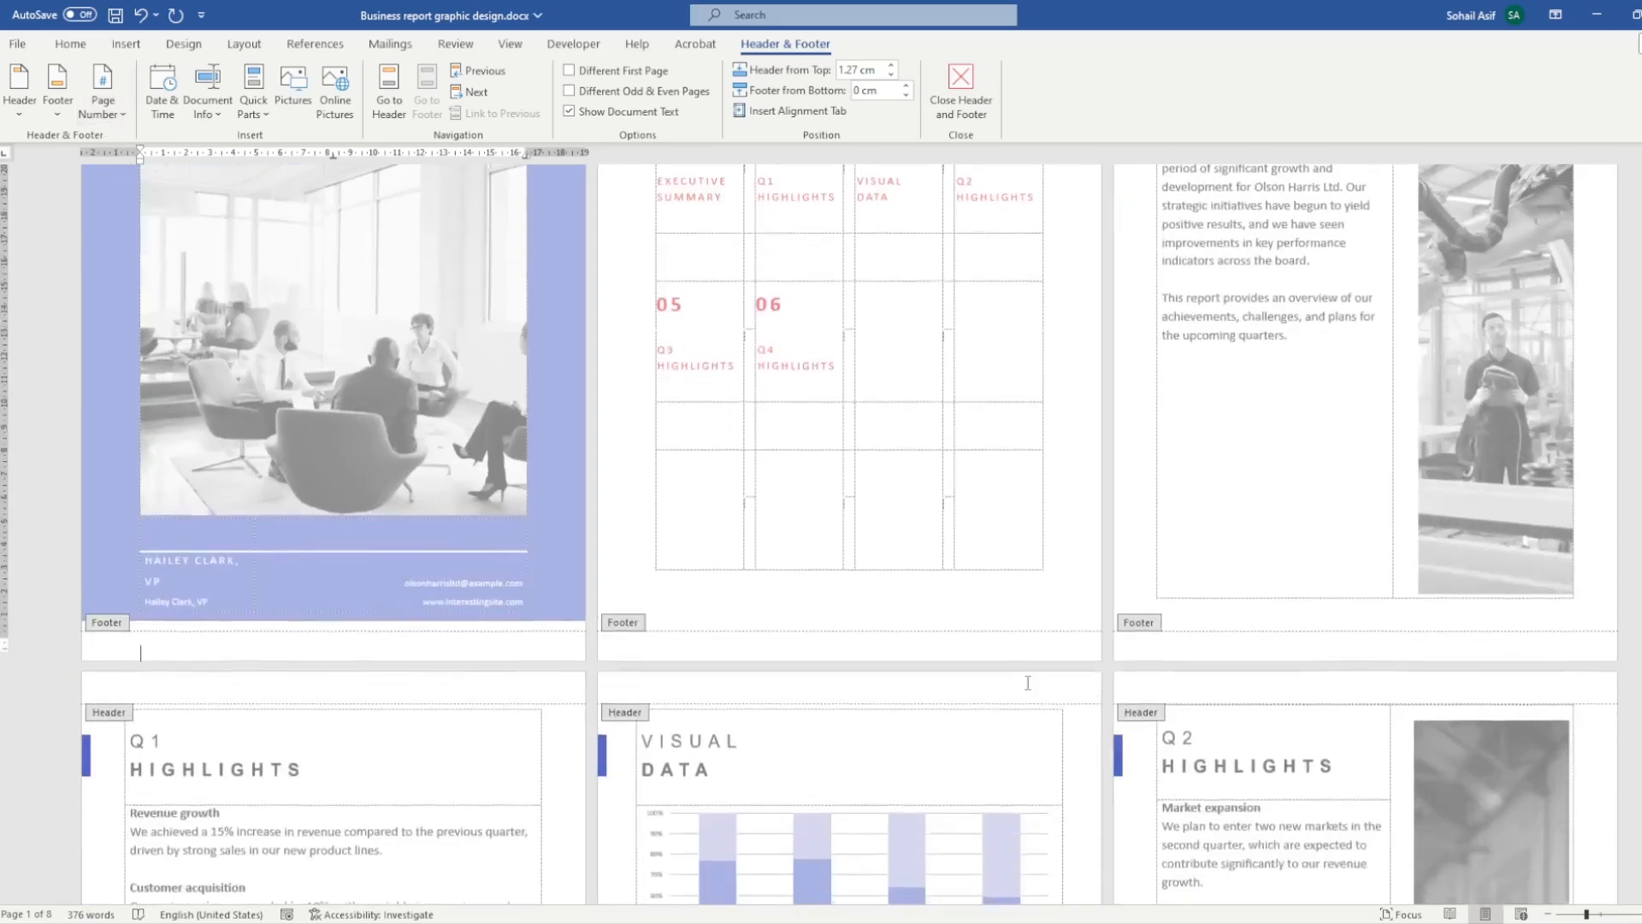
scroll(1028, 682, down, 8)
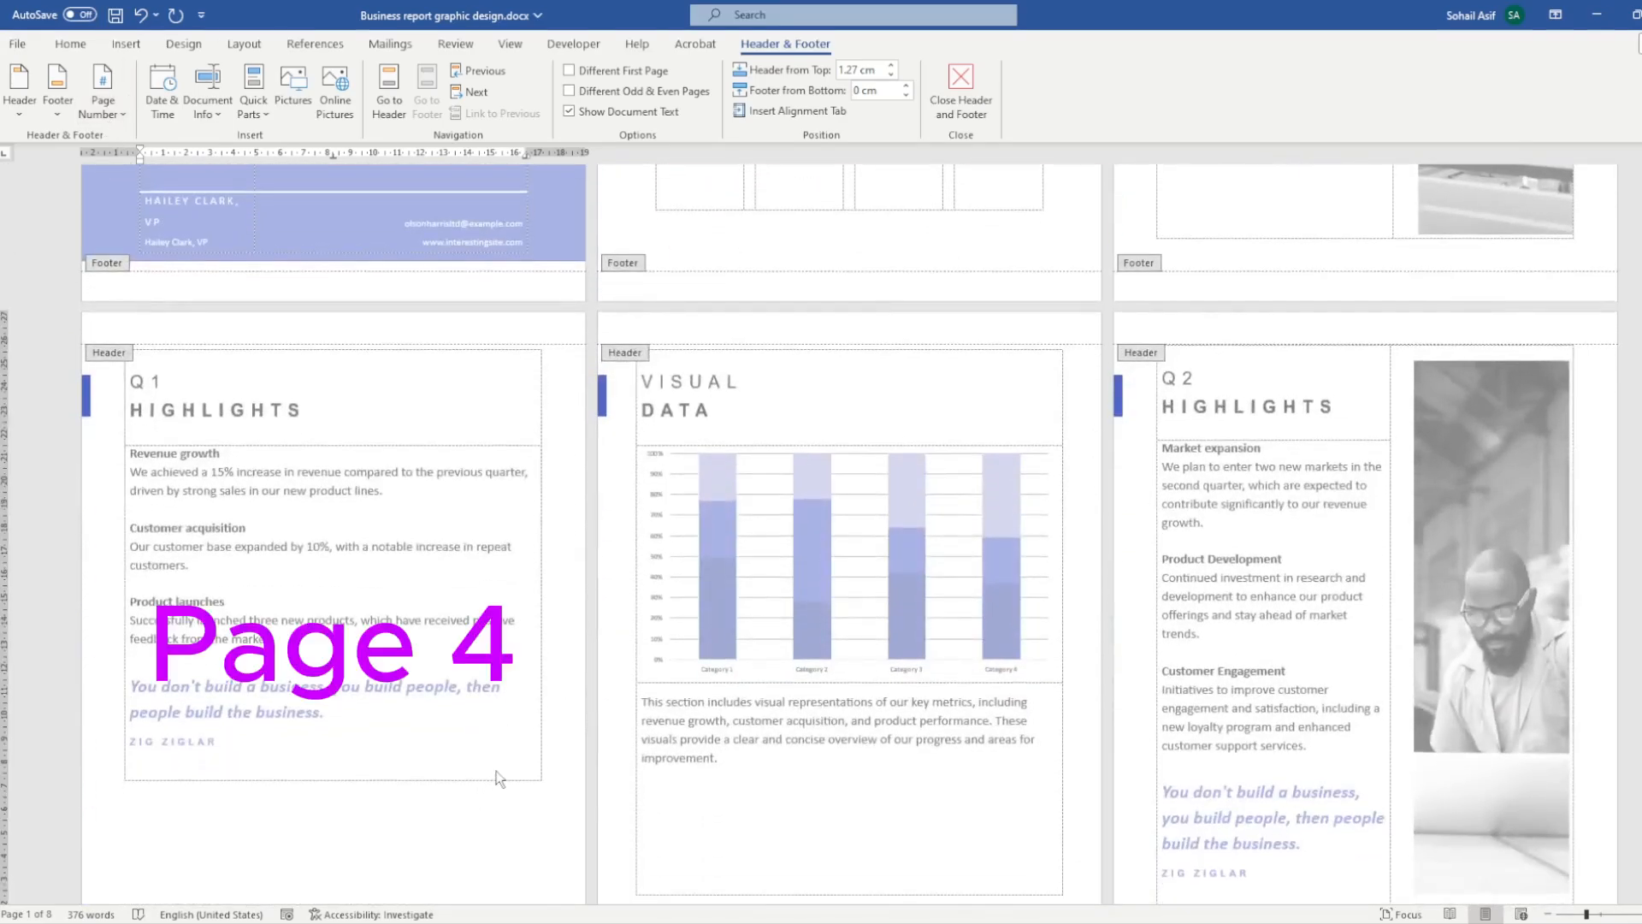
scroll(414, 784, down, 3)
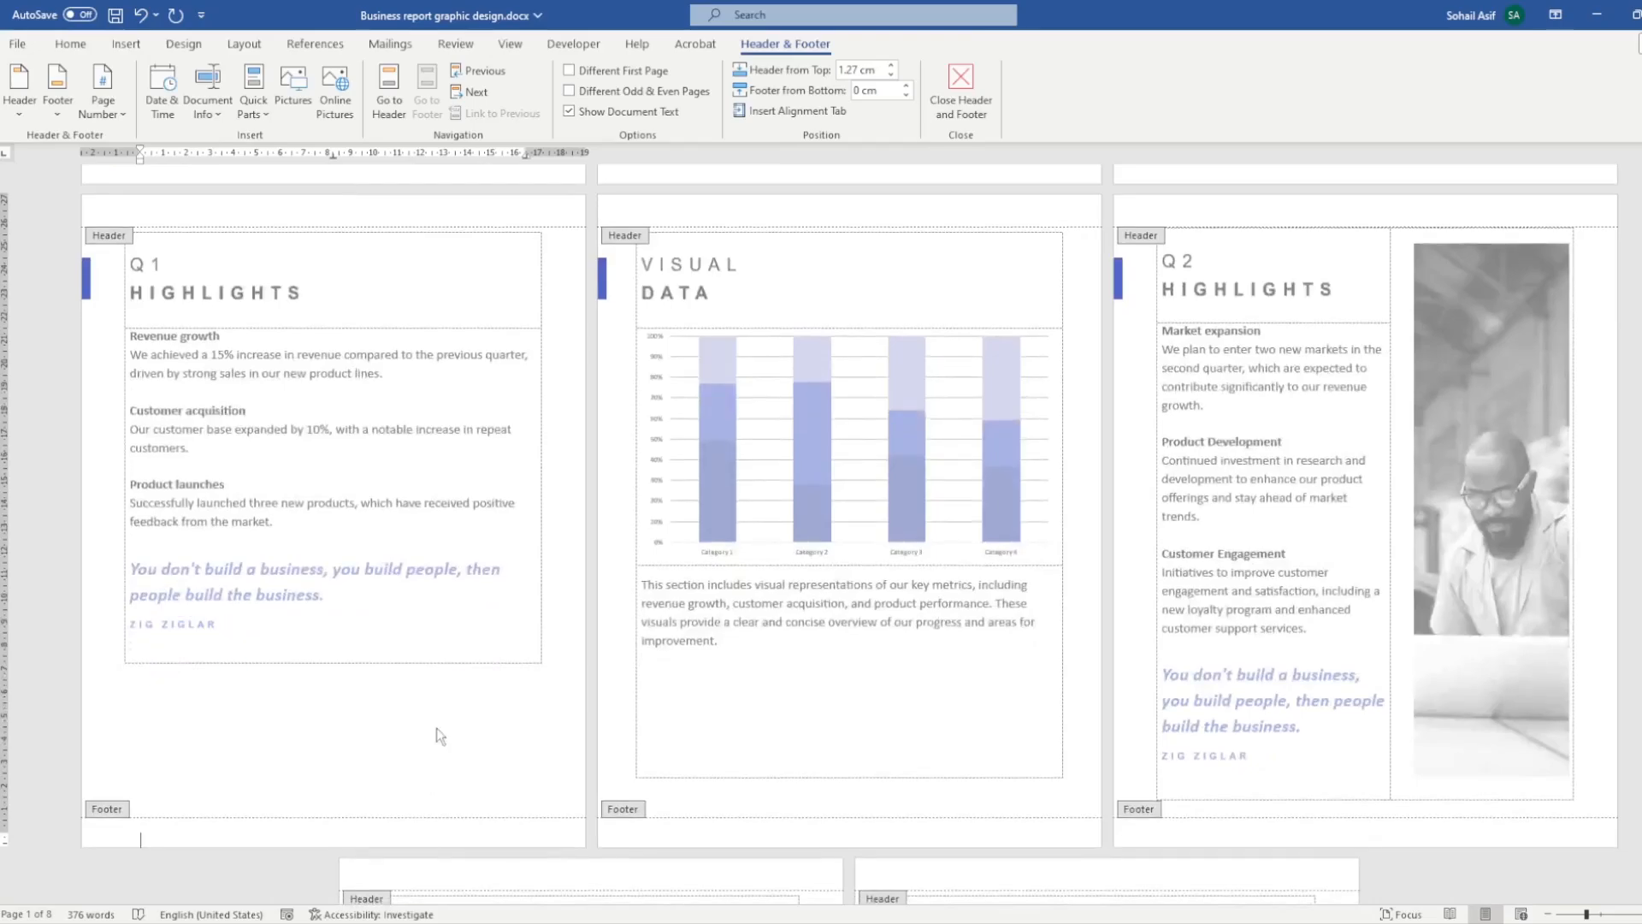
- Show the paragraph marks and other hidden formatting symbols in the report
scroll(440, 735, up, 10)
scroll(1391, 577, up, 4)
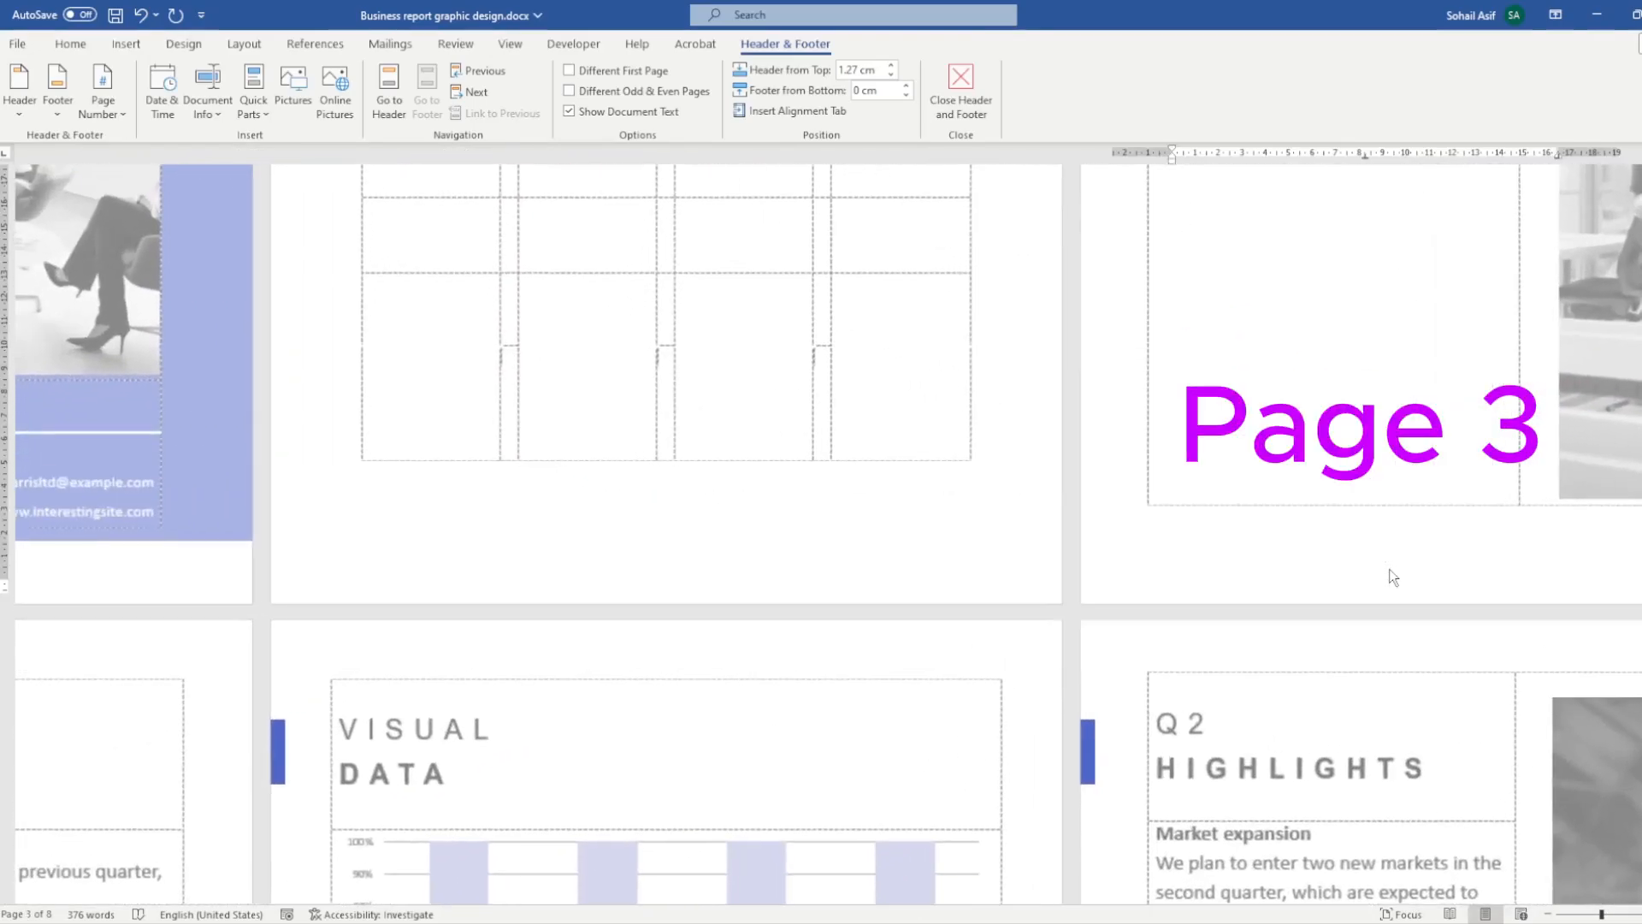
click(71, 44)
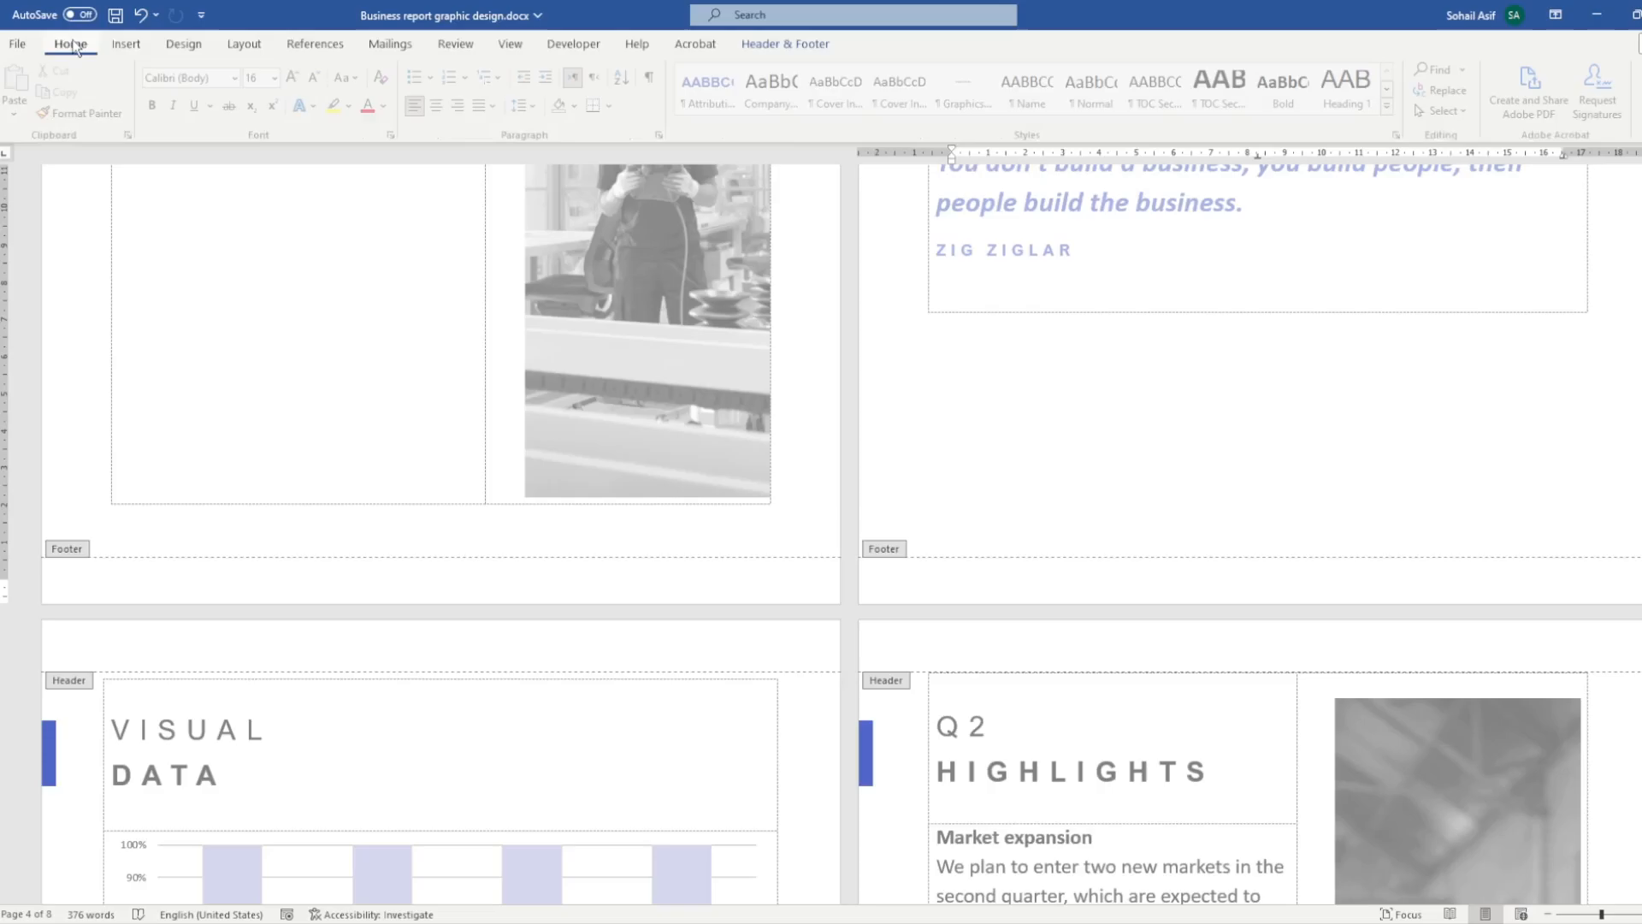
click(654, 78)
- Exit footer editing and delete the page break below the Executive Summary table on page 3
scroll(1053, 408, up, 2)
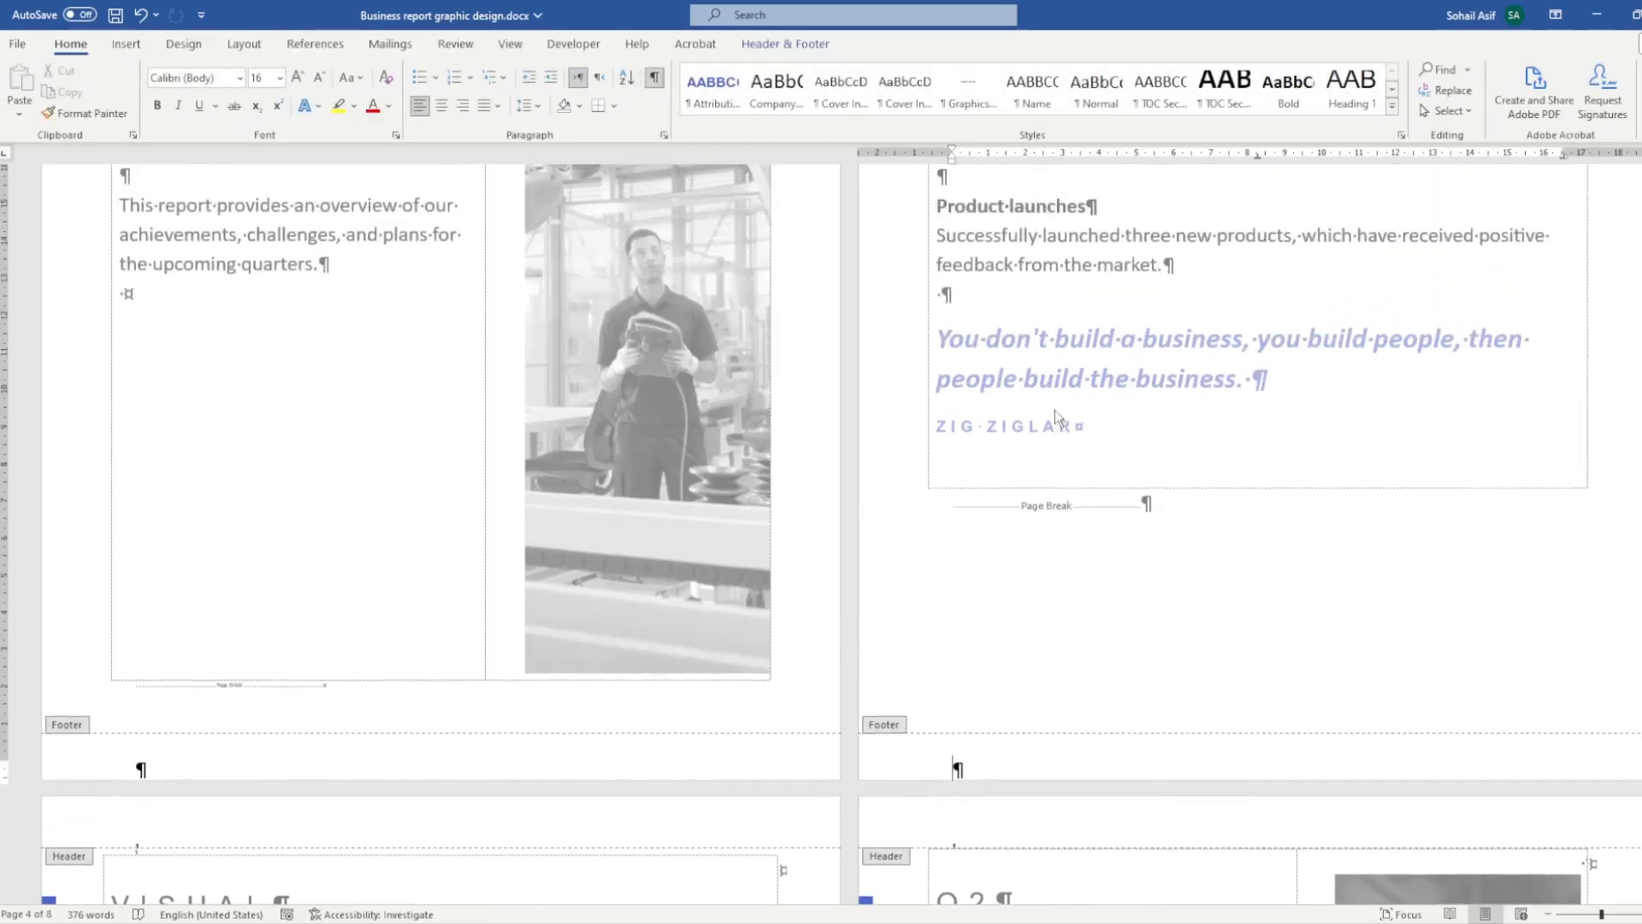
ctrl+scroll(1385, 516, up, 2)
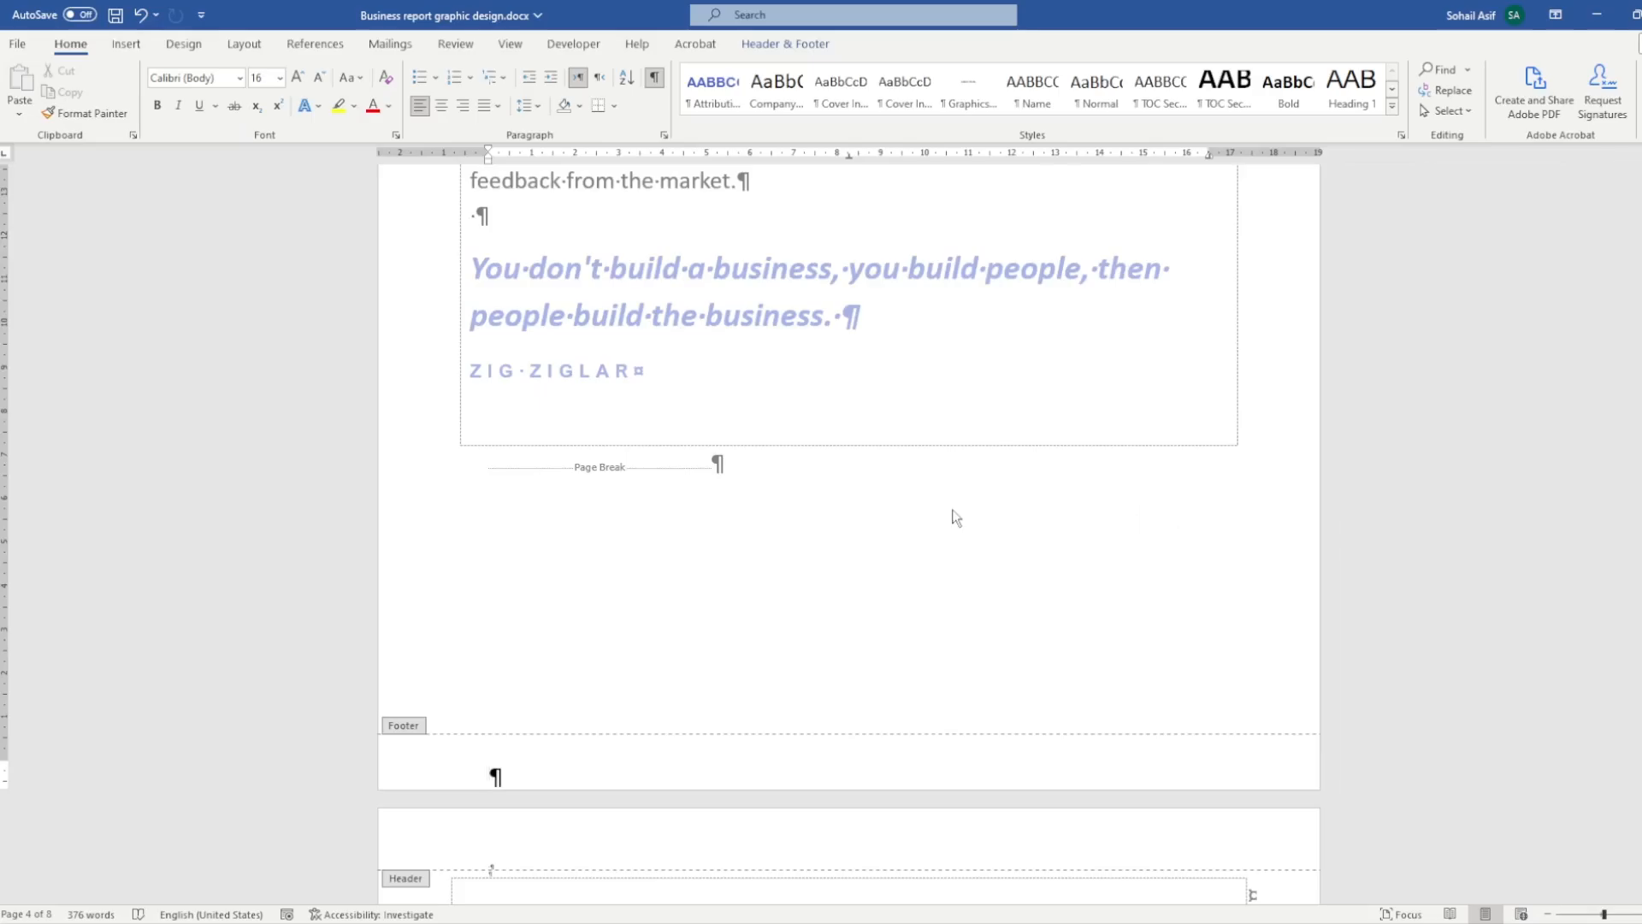
scroll(920, 508, up, 8)
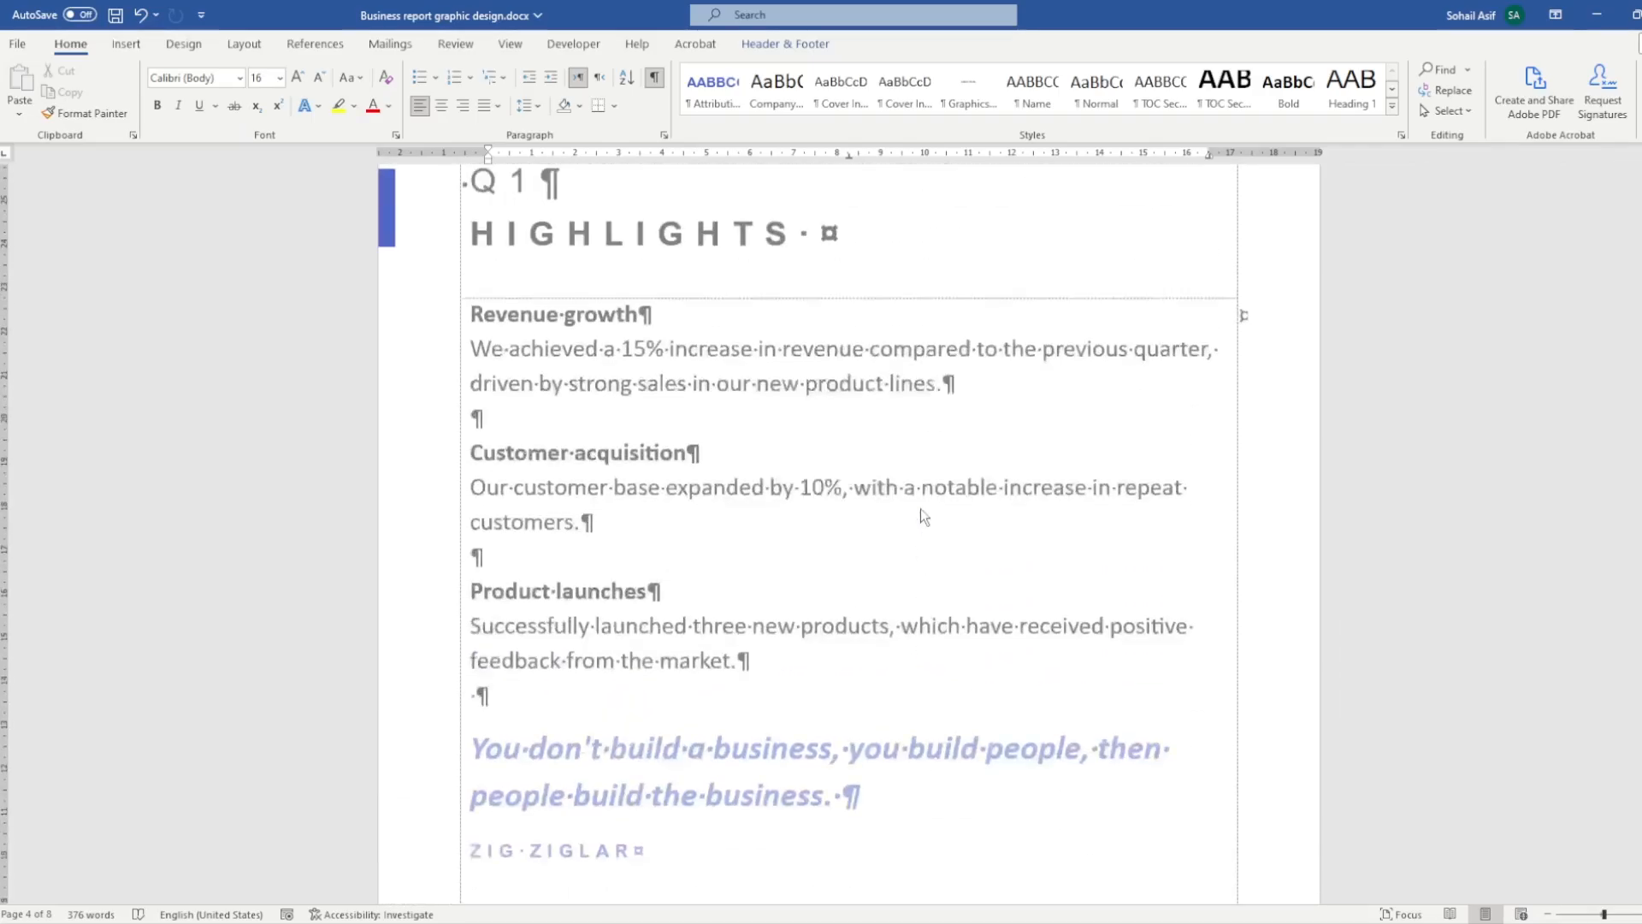
scroll(920, 508, up, 6)
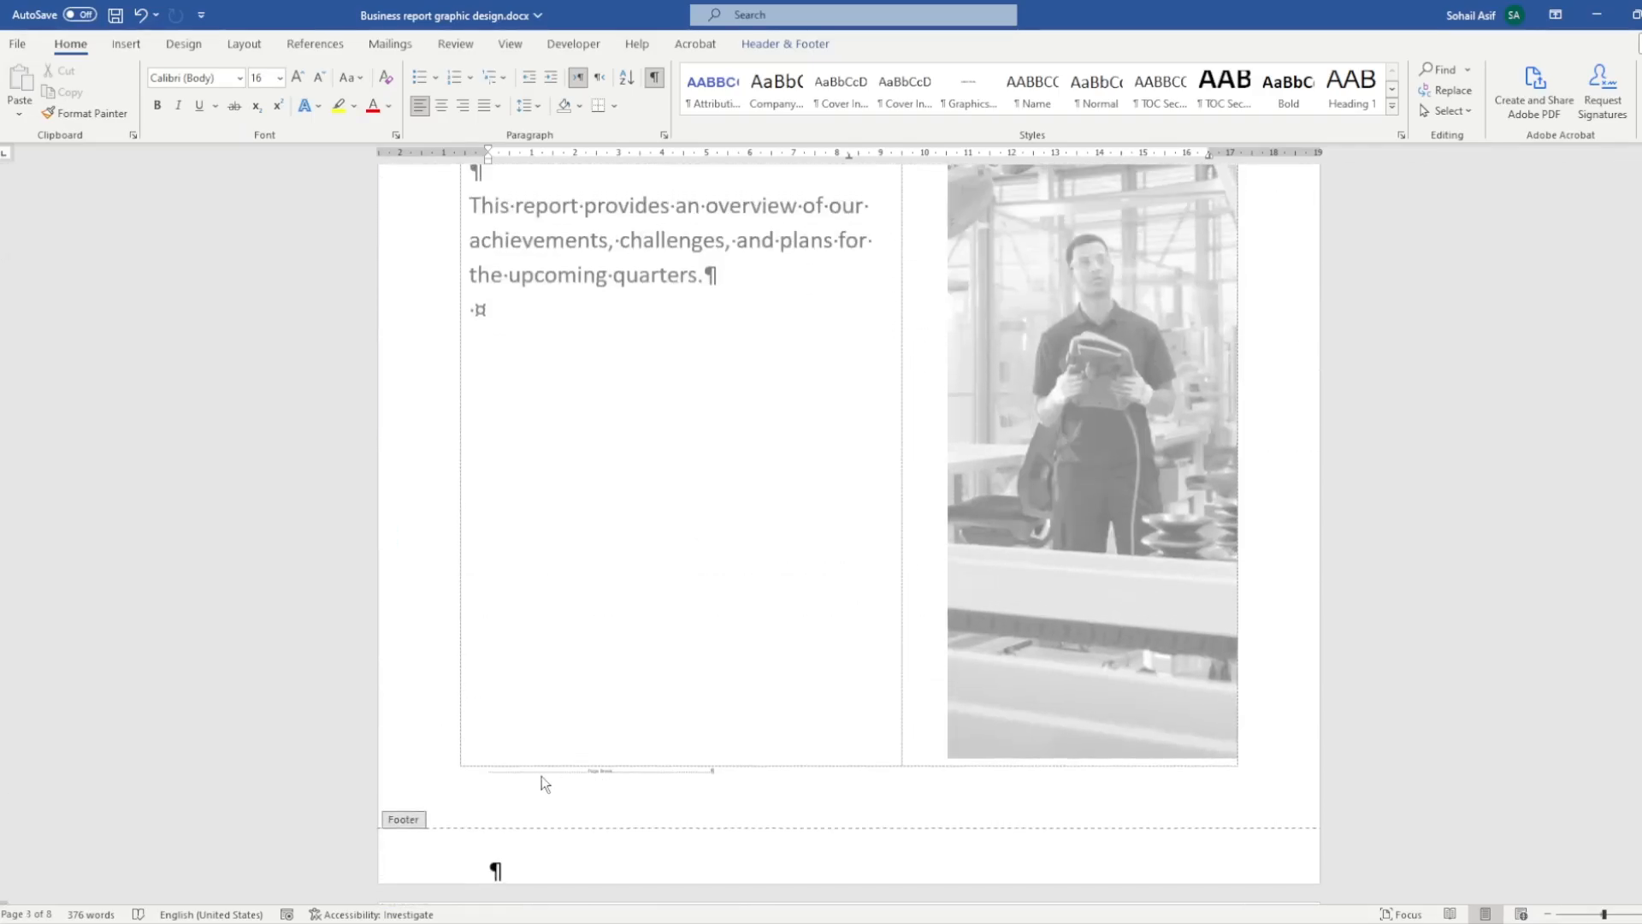
ctrl+scroll(542, 777, up, 2)
scroll(407, 803, down, 5)
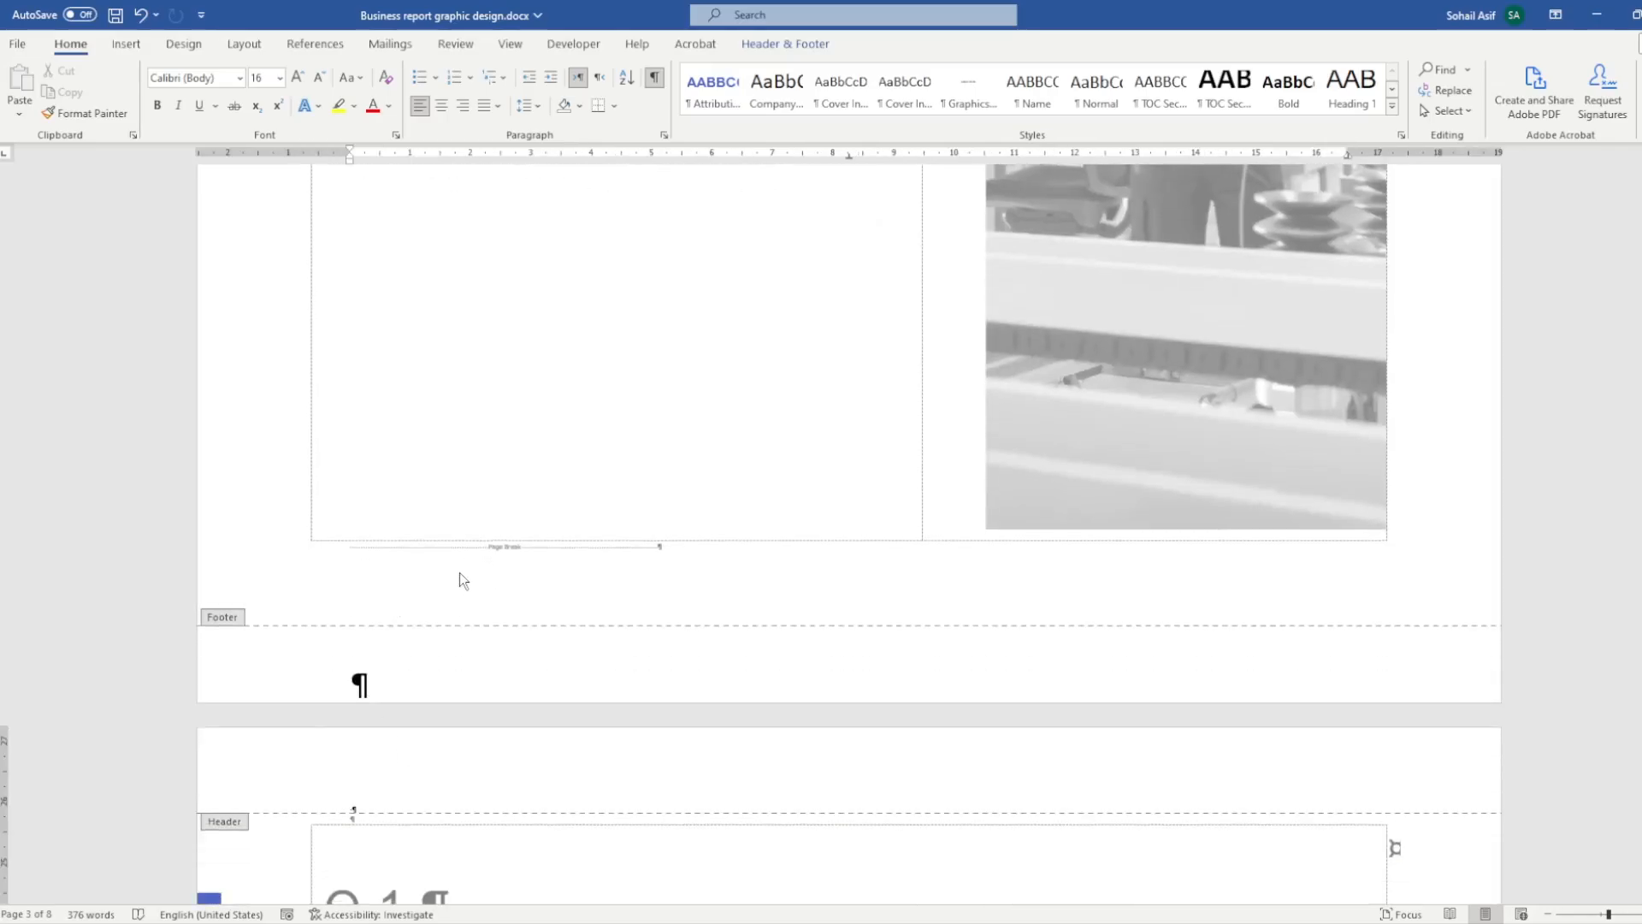
scroll(428, 607, up, 1)
ctrl+scroll(333, 637, up, 2)
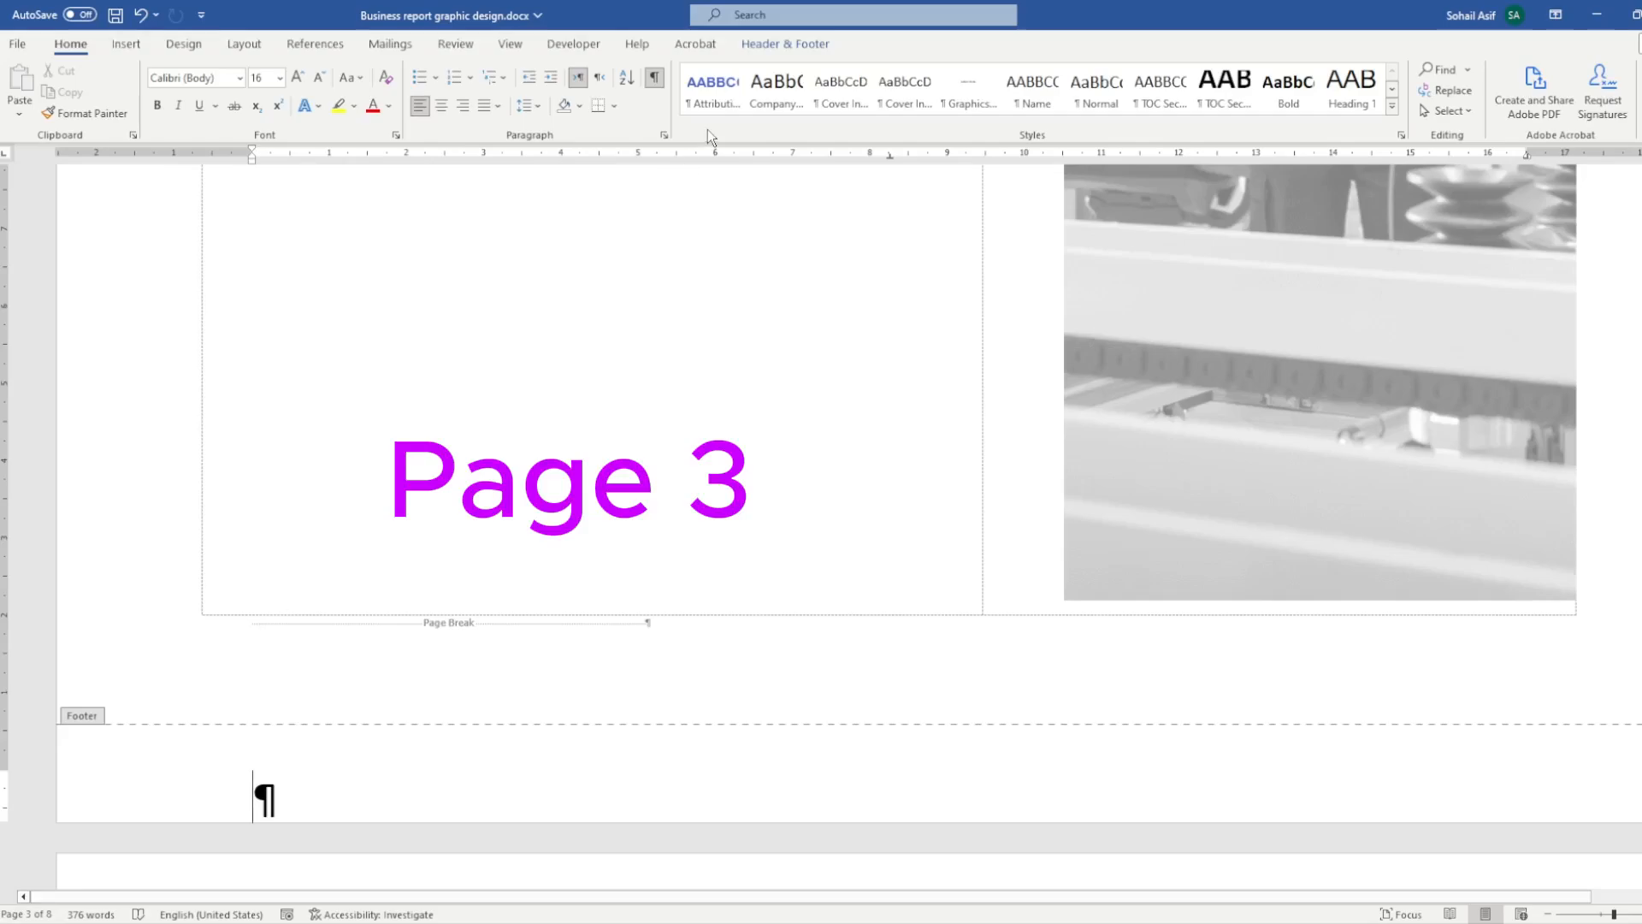
double_click(488, 652)
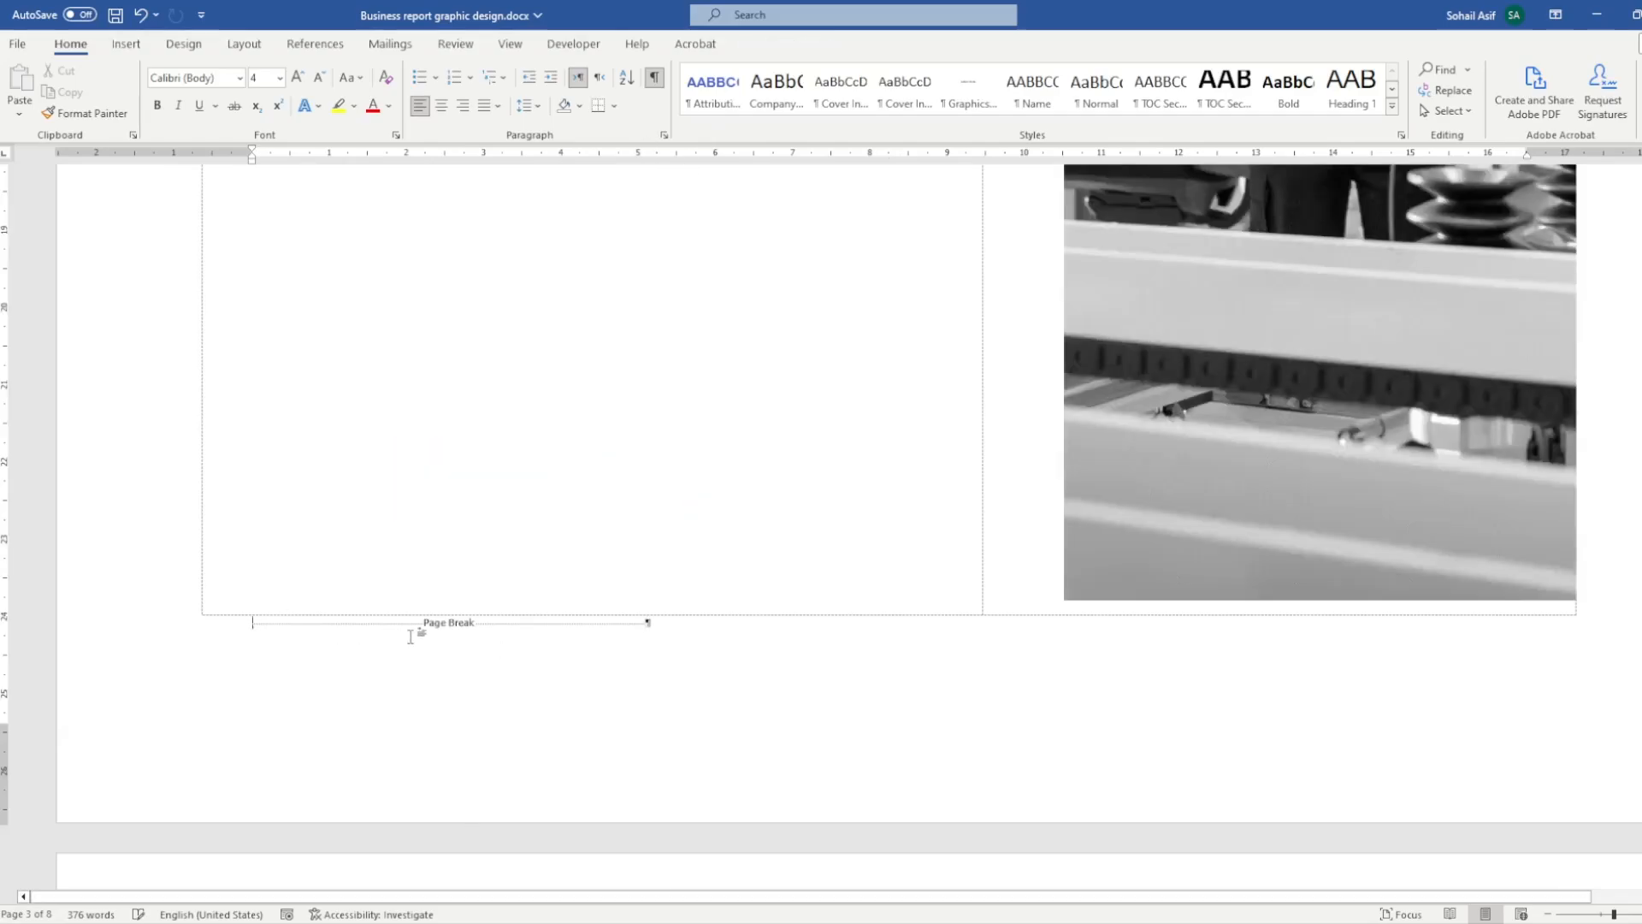
drag(411, 636, 298, 637)
key(Delete)
- Insert a Next Page section break at the end of page 3 and hide the formatting marks
click(236, 50)
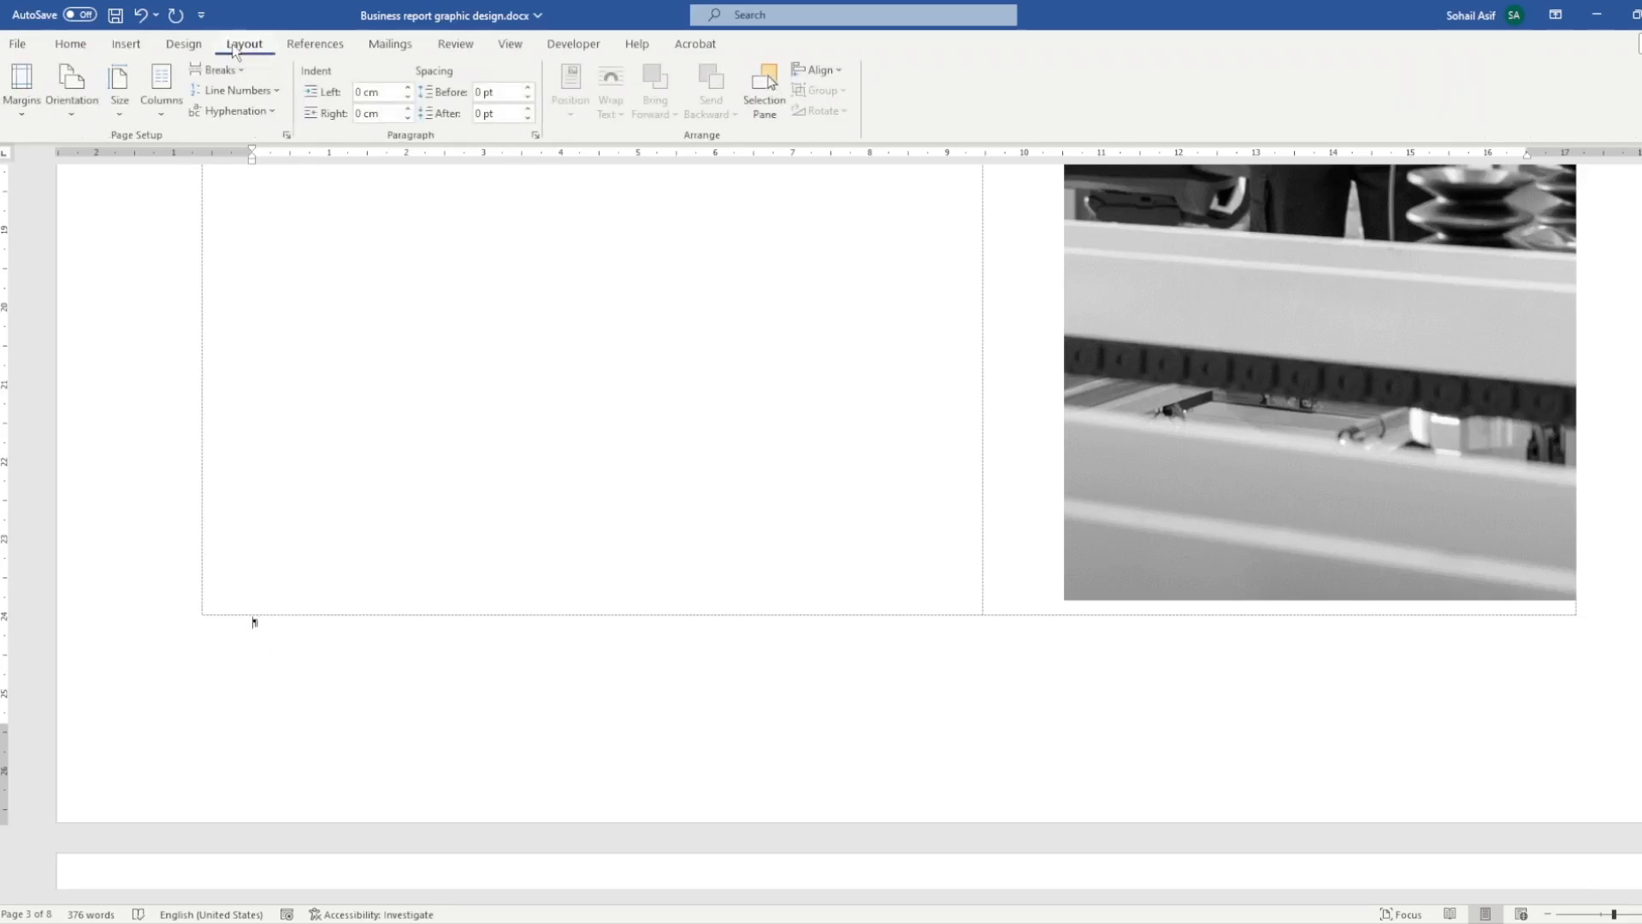
click(219, 70)
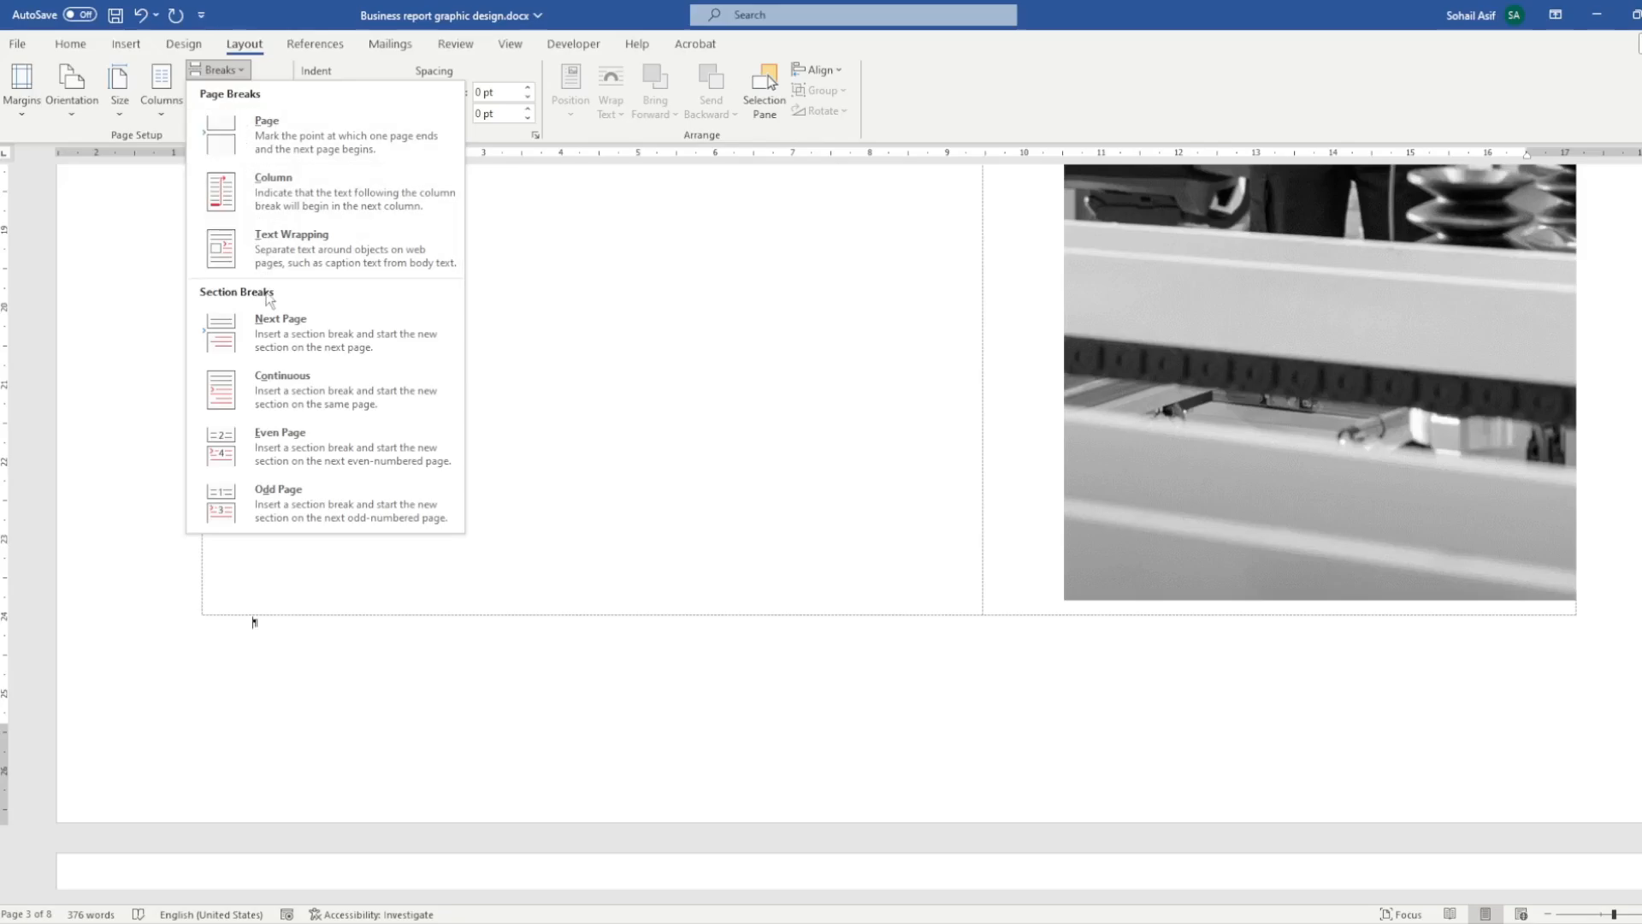
click(310, 328)
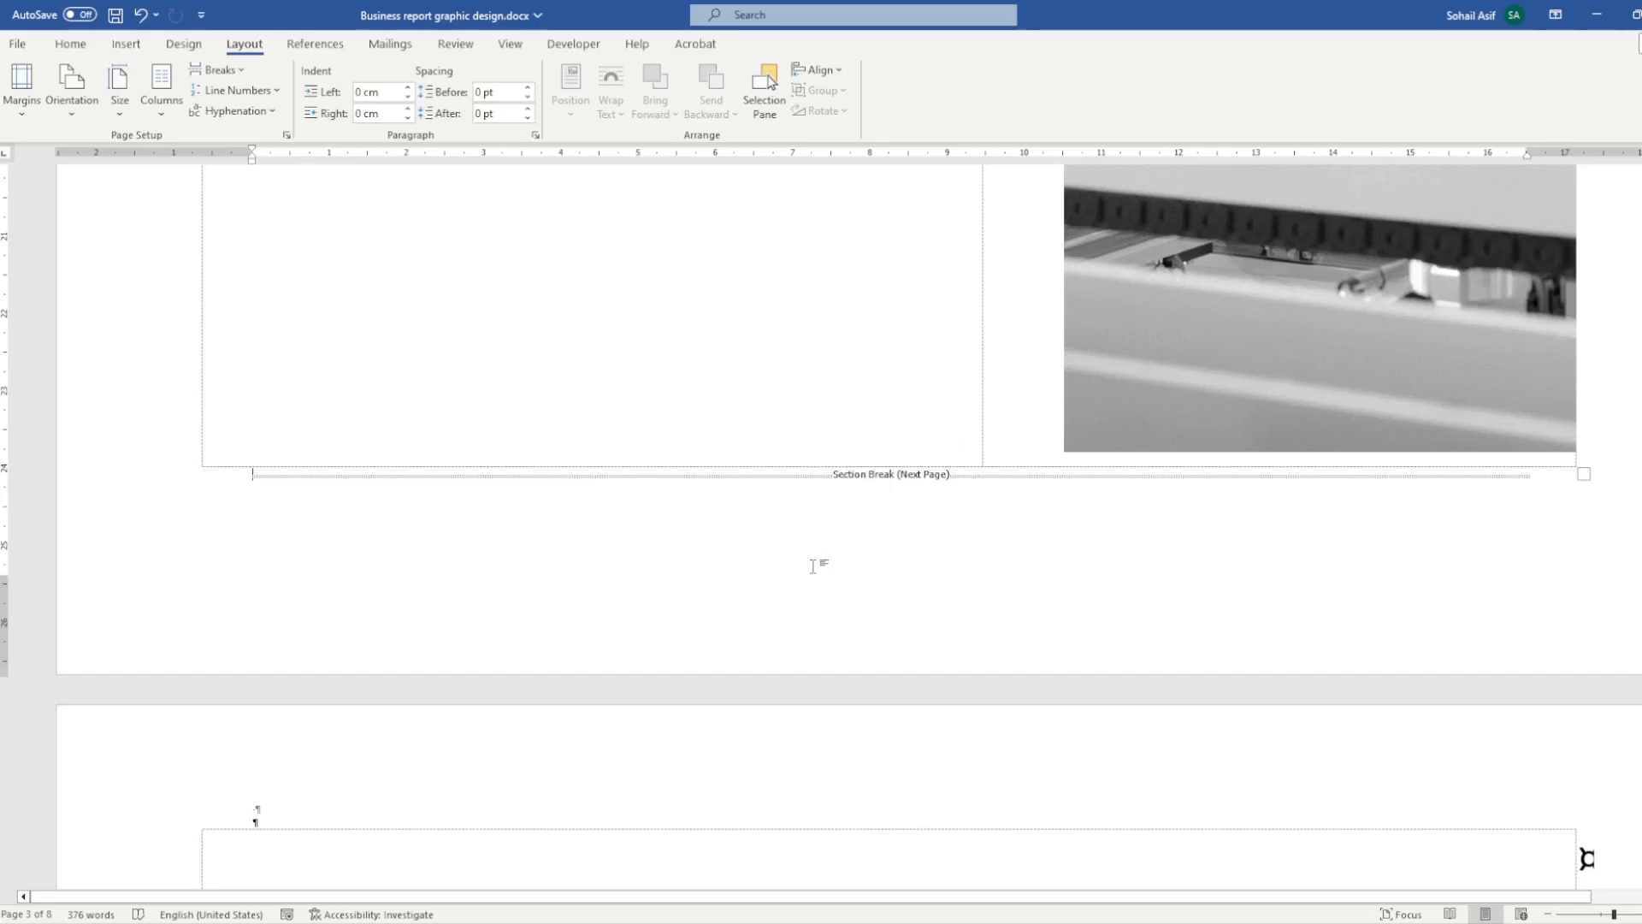
scroll(813, 566, down, 5)
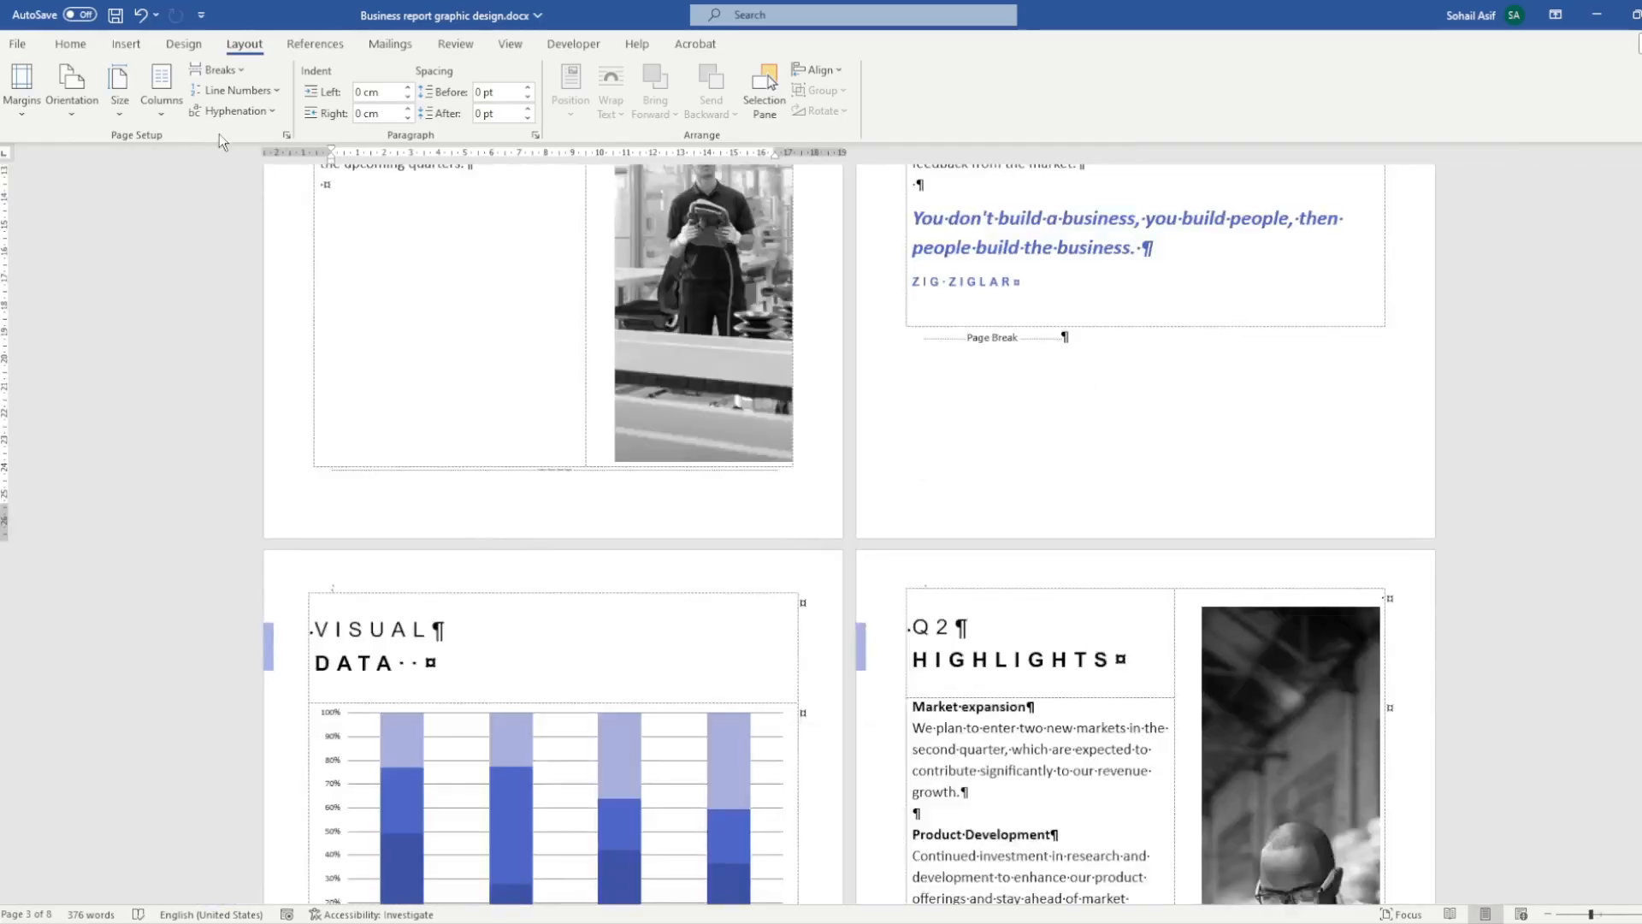
click(70, 44)
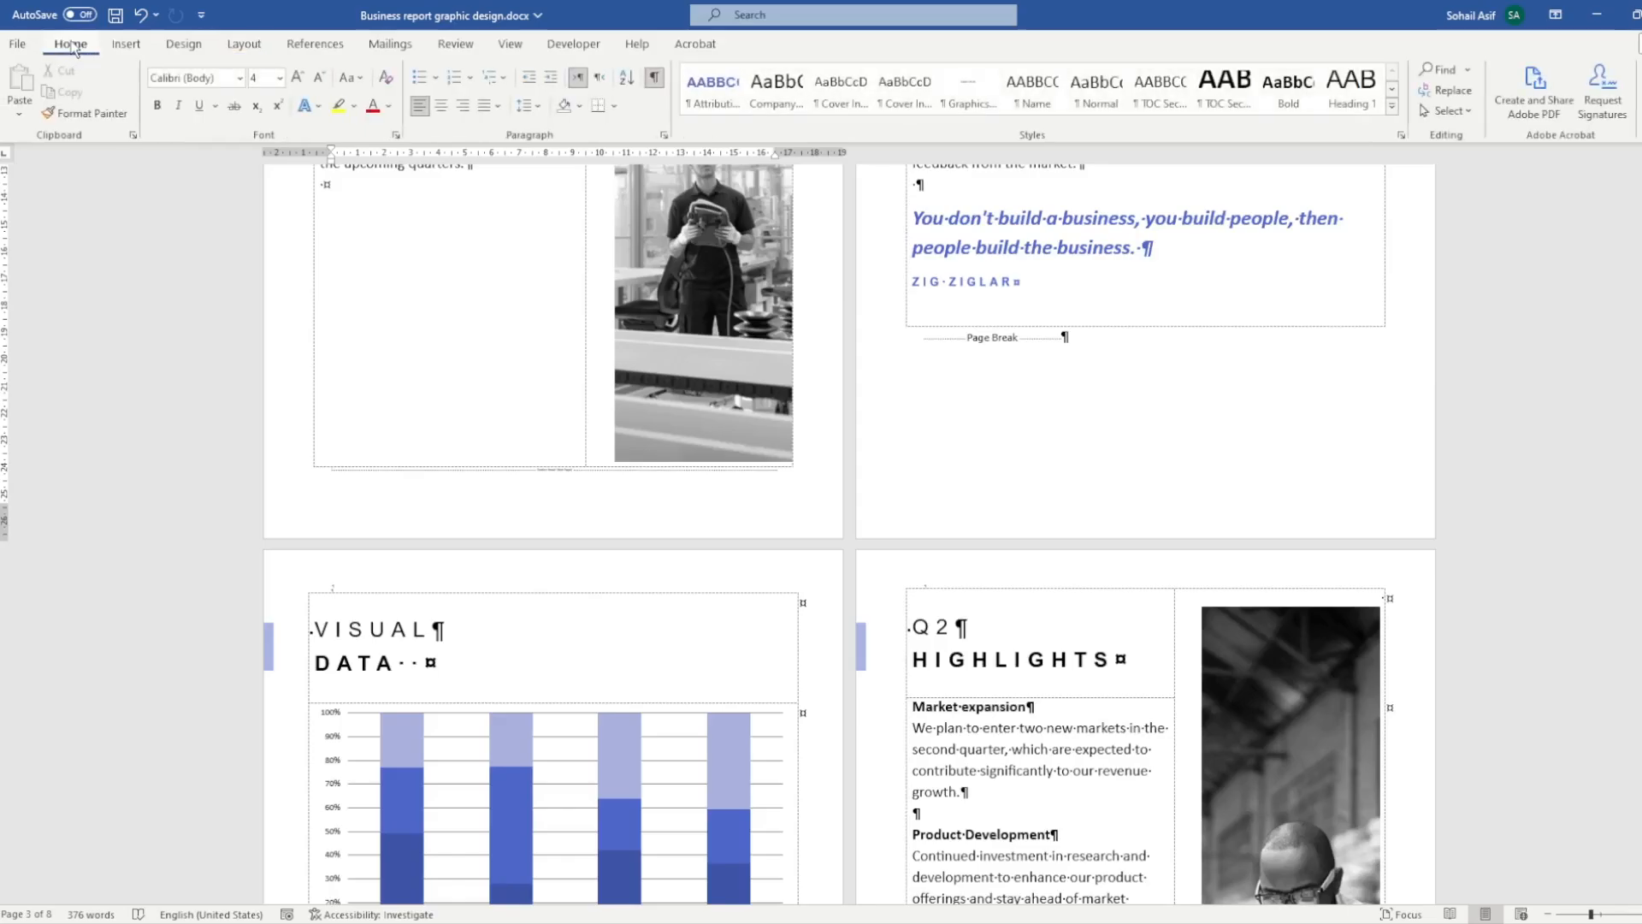
click(655, 78)
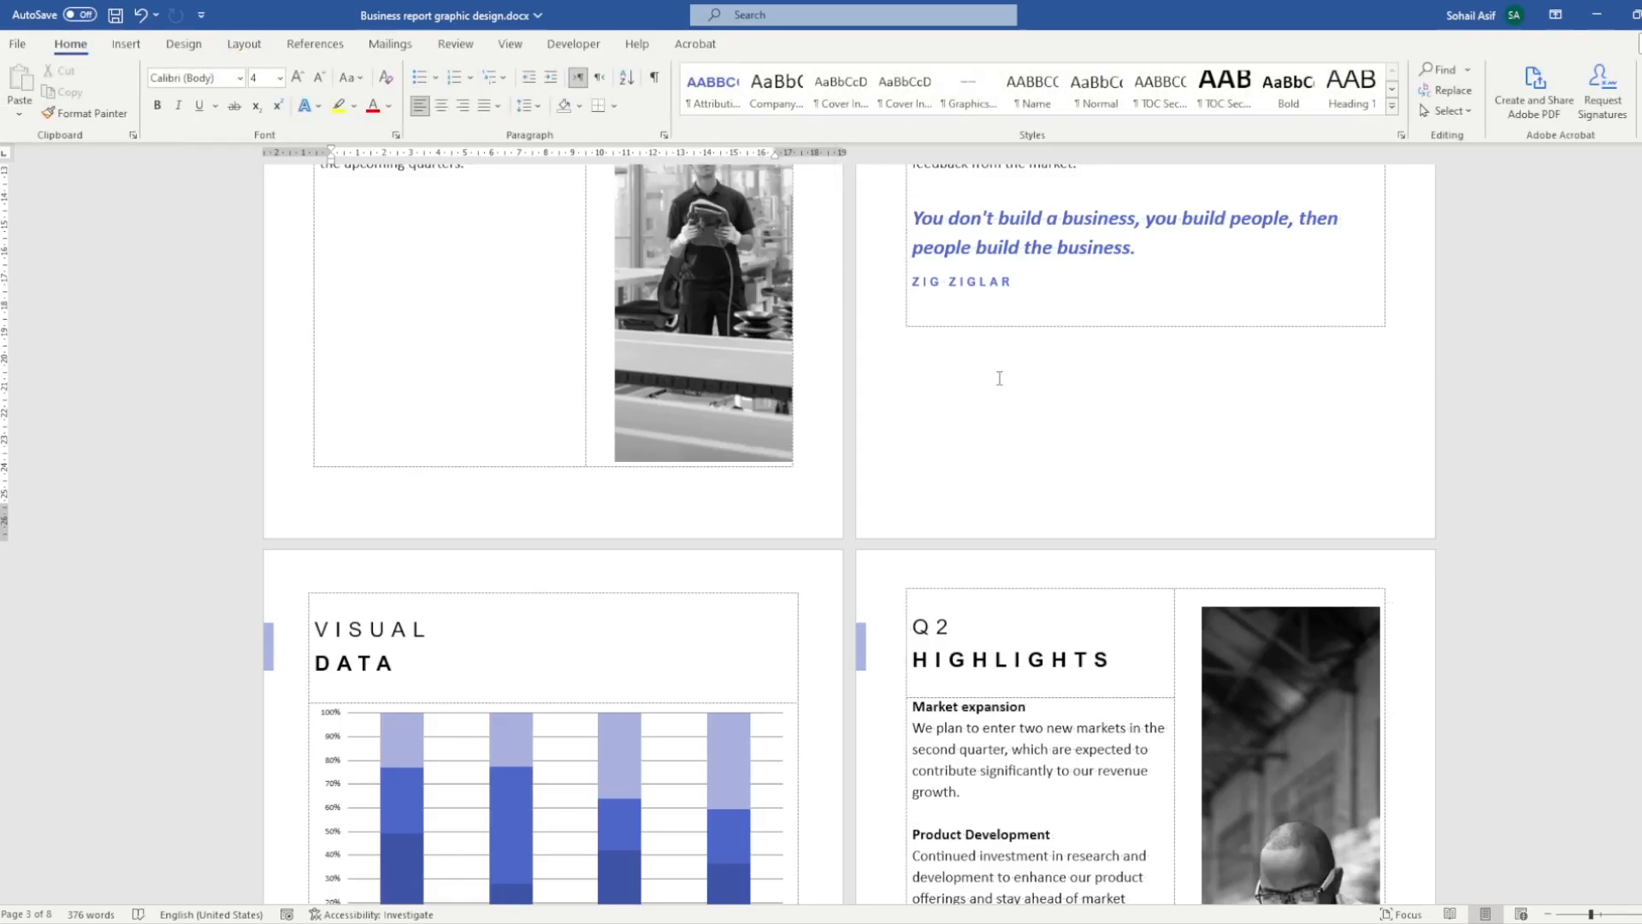
- Open the footer of page 4, the Q1 Highlights page, for editing
scroll(998, 378, up, 7)
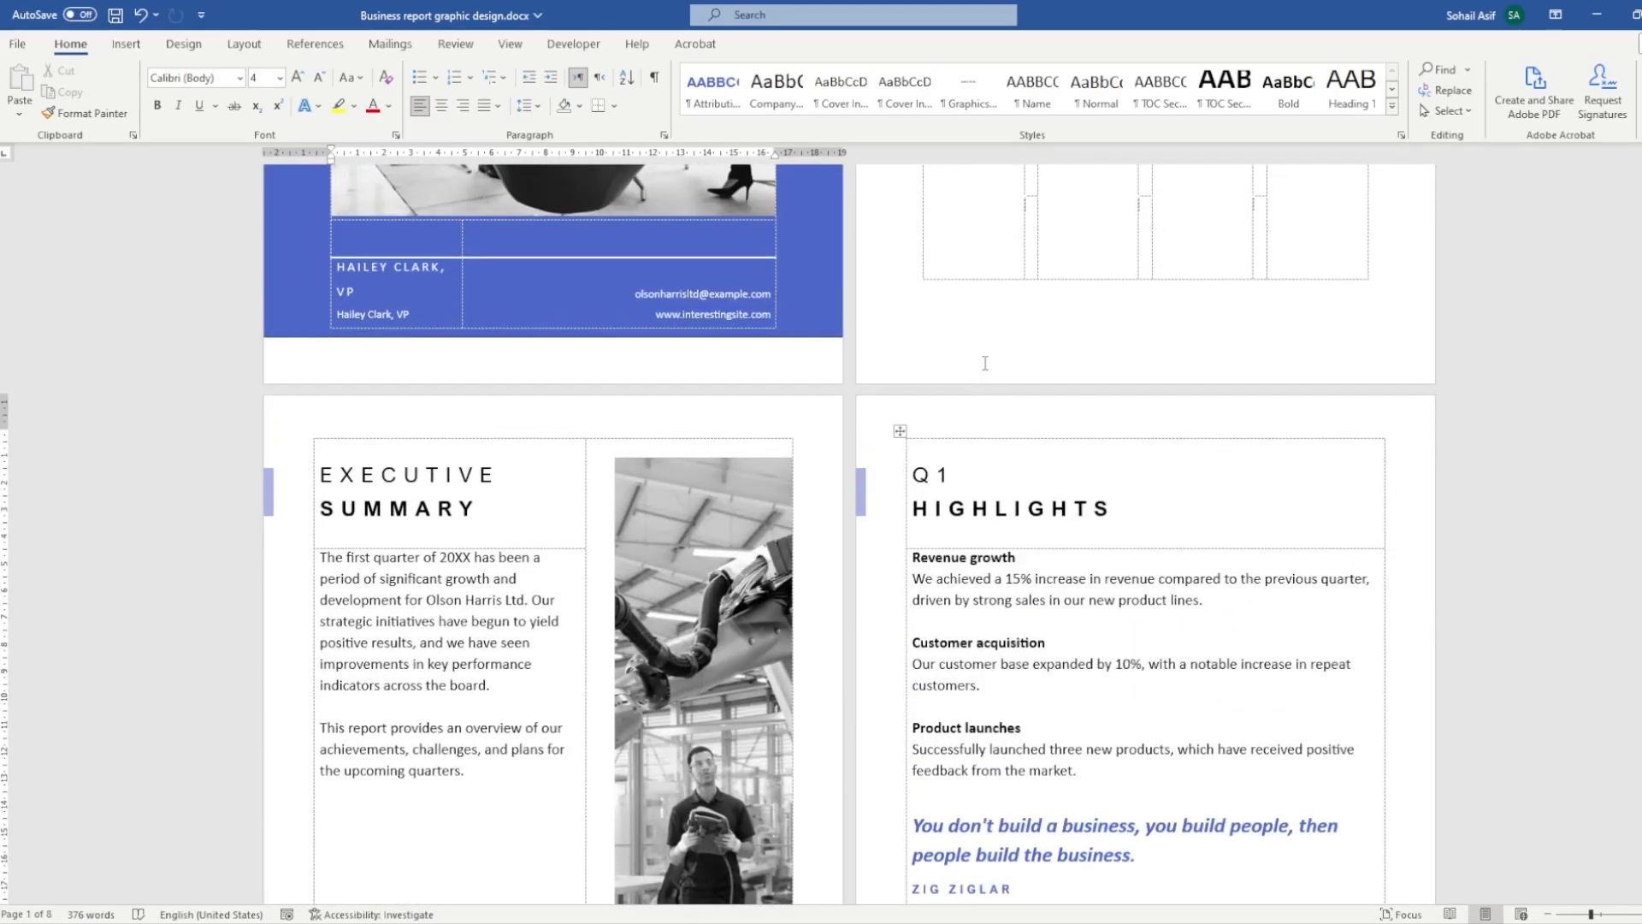
scroll(976, 434, down, 3)
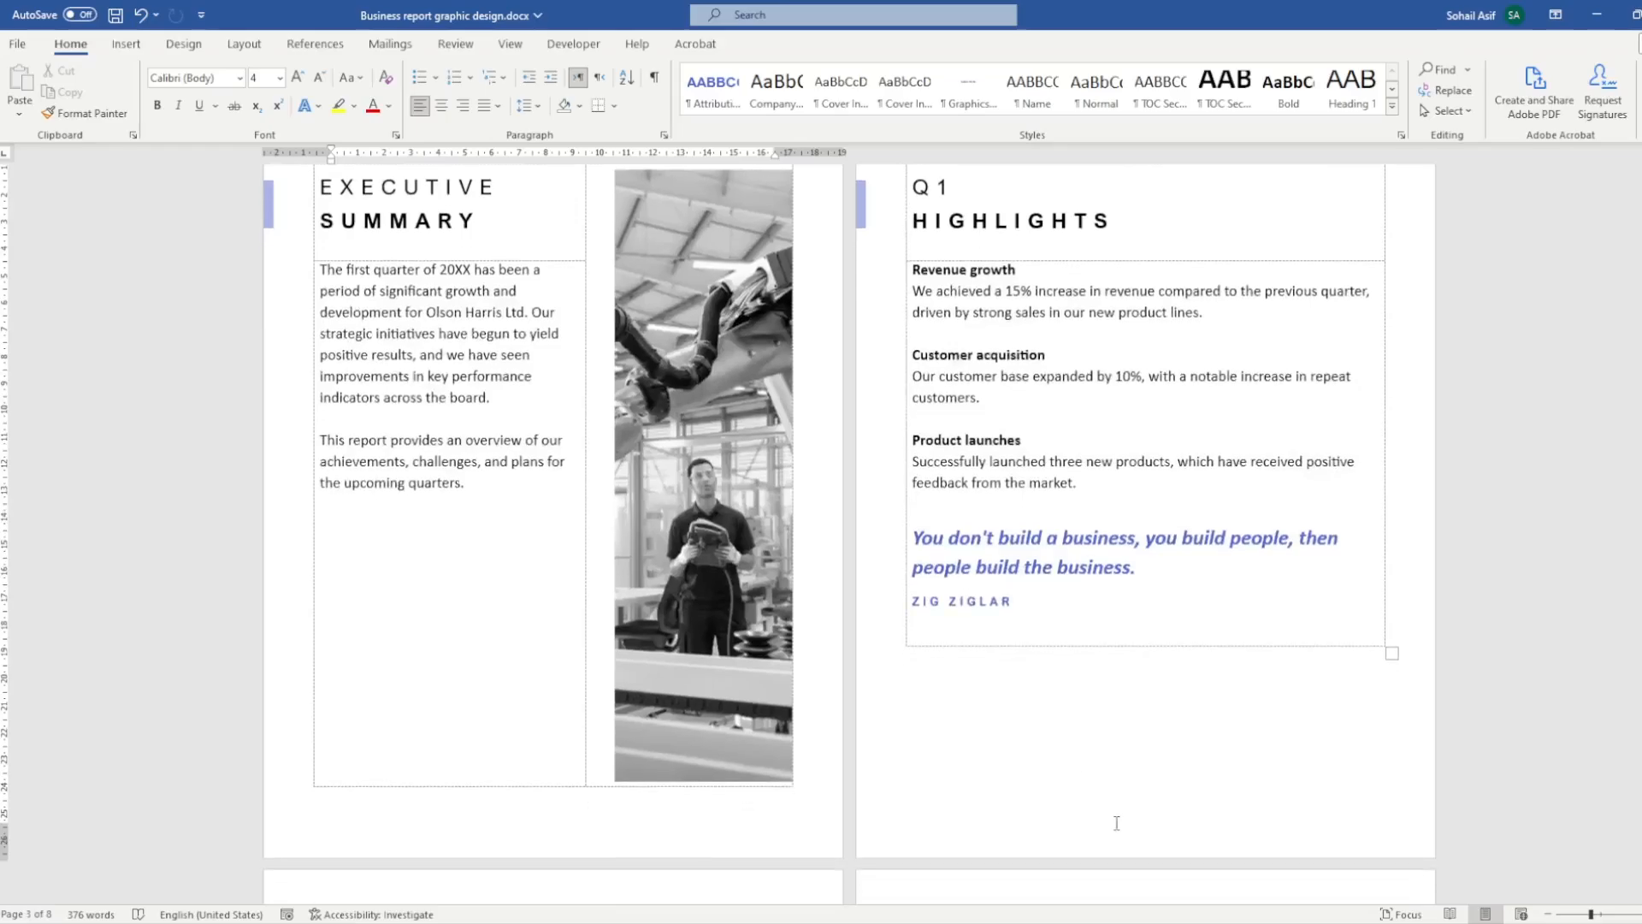
click(1117, 823)
scroll(1116, 823, up, 3)
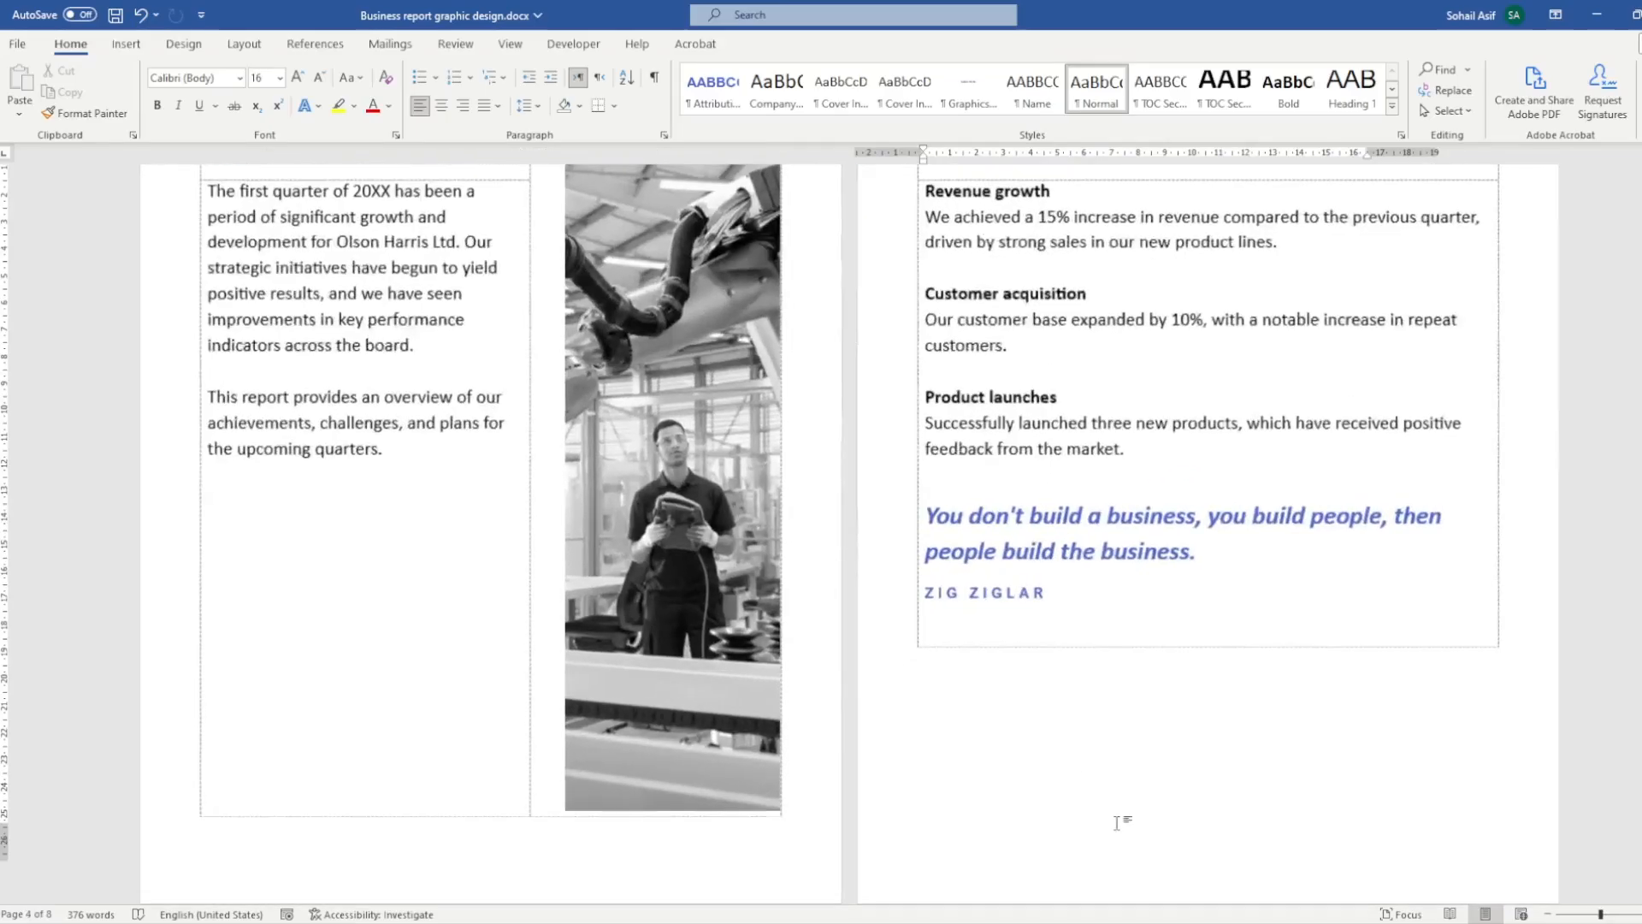
scroll(1184, 823, down, 1)
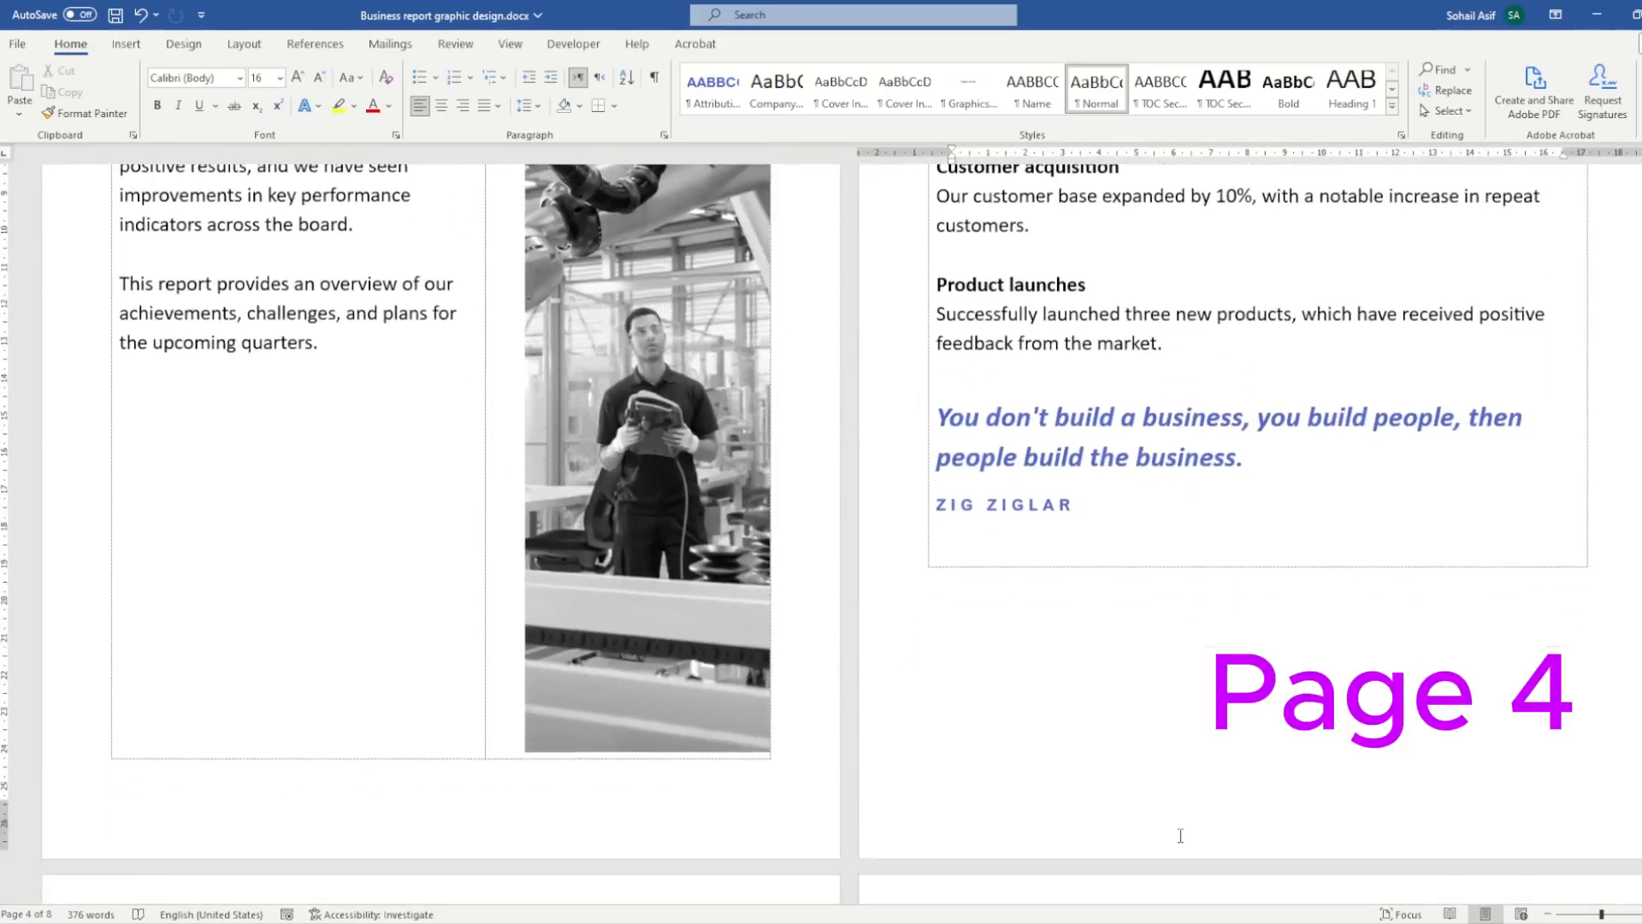
double_click(1184, 823)
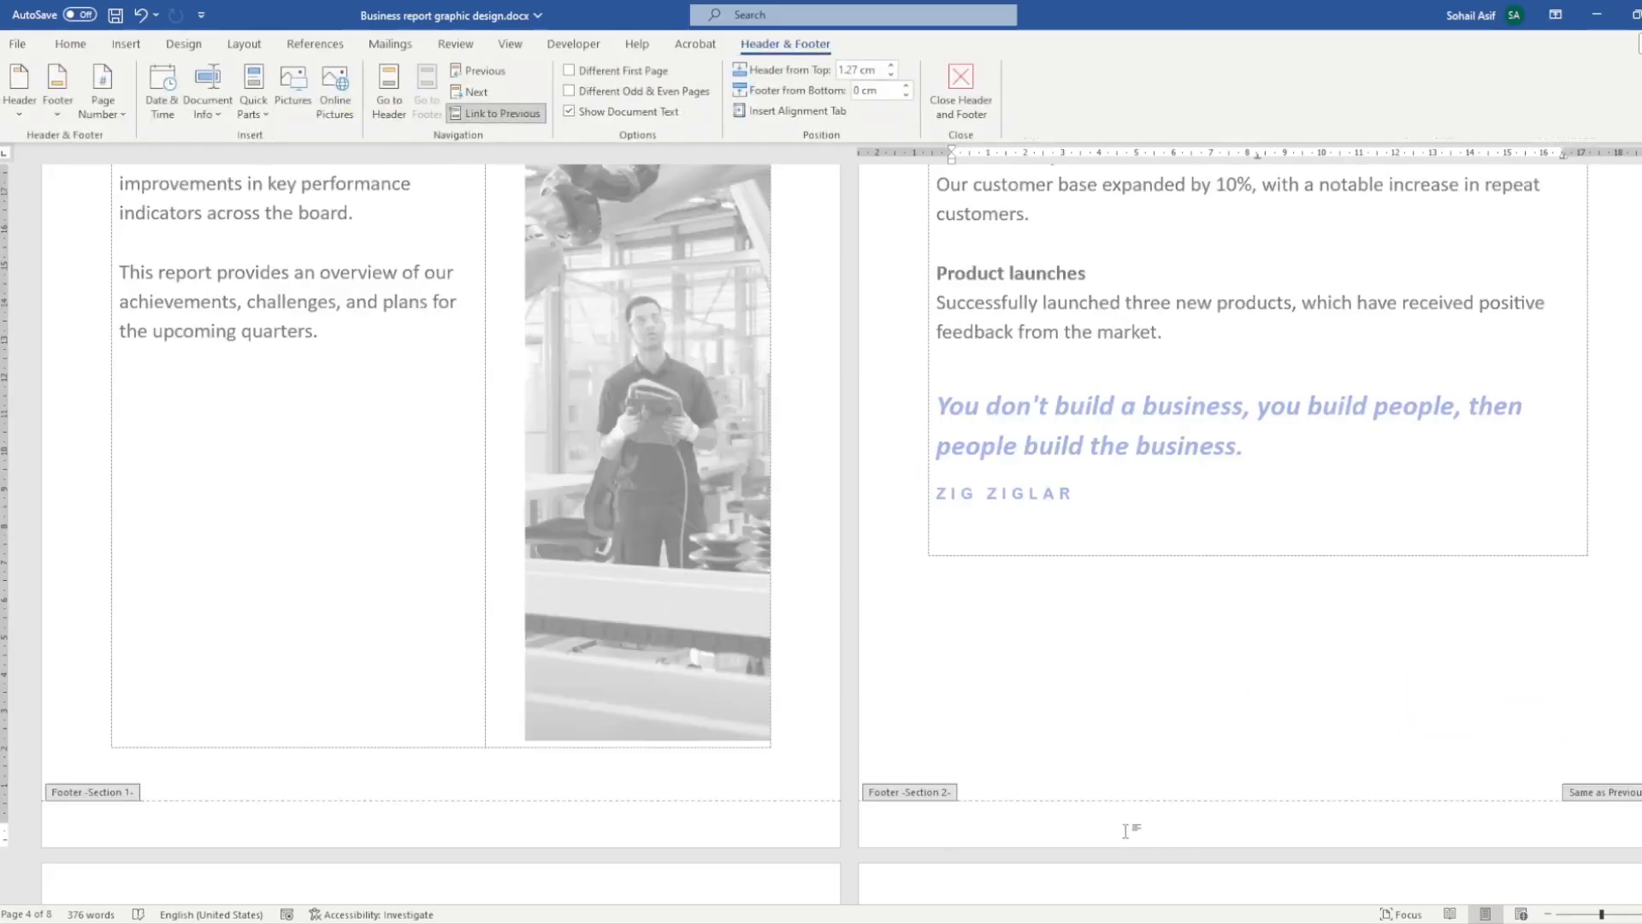
- Unlink the section 2 footer from the previous section's footer
scroll(1274, 825, up, 3)
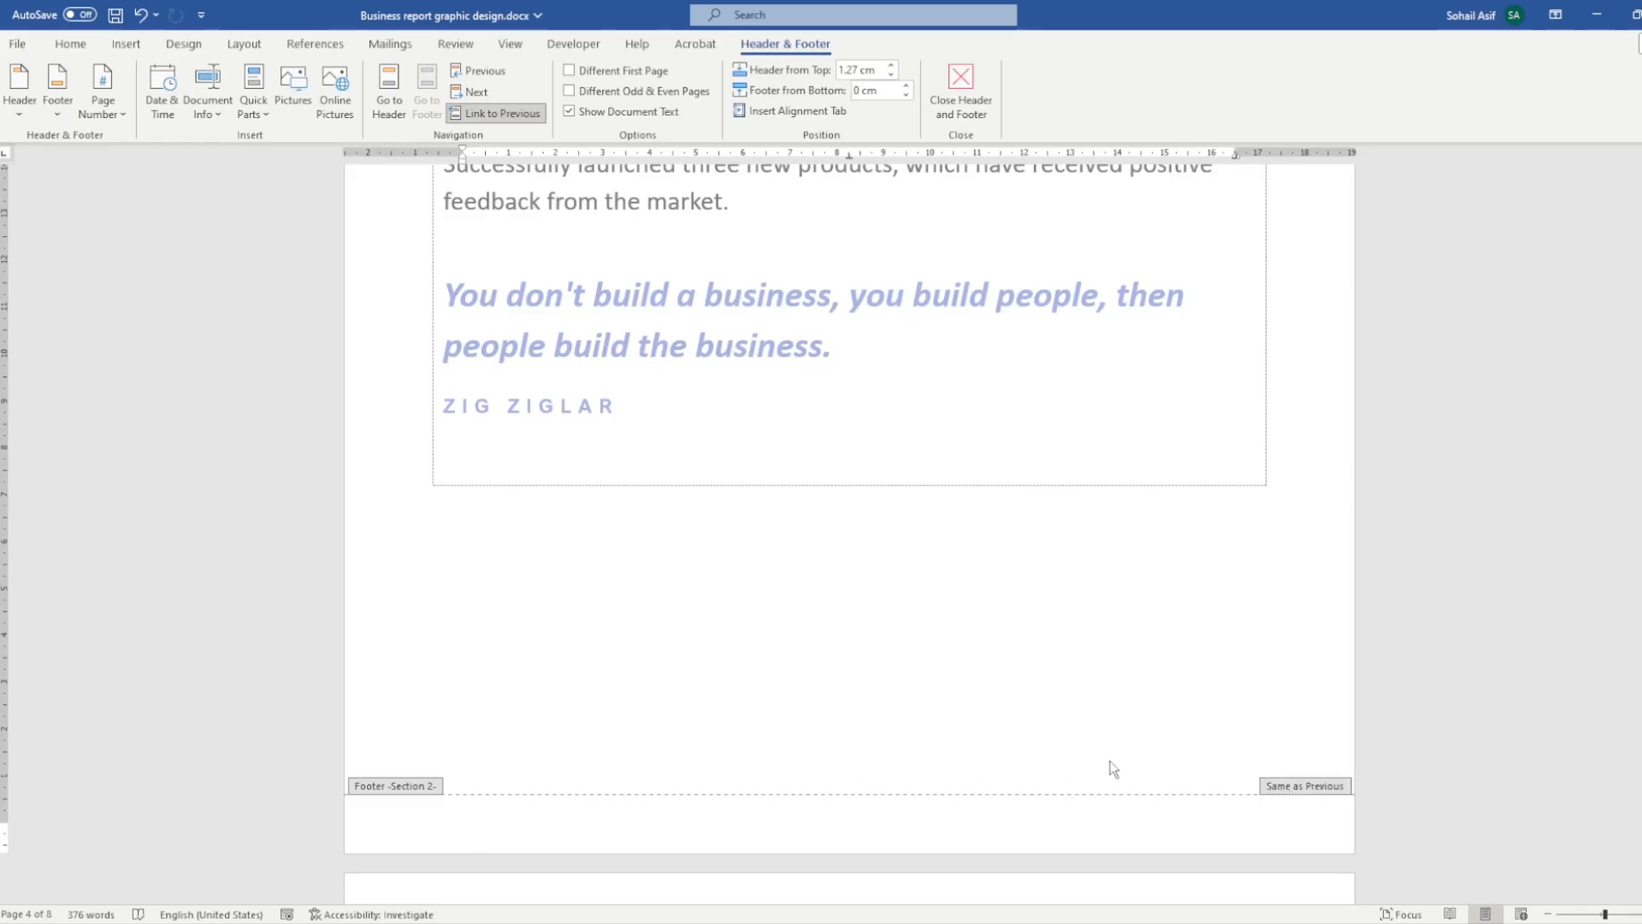
scroll(1113, 764, down, 3)
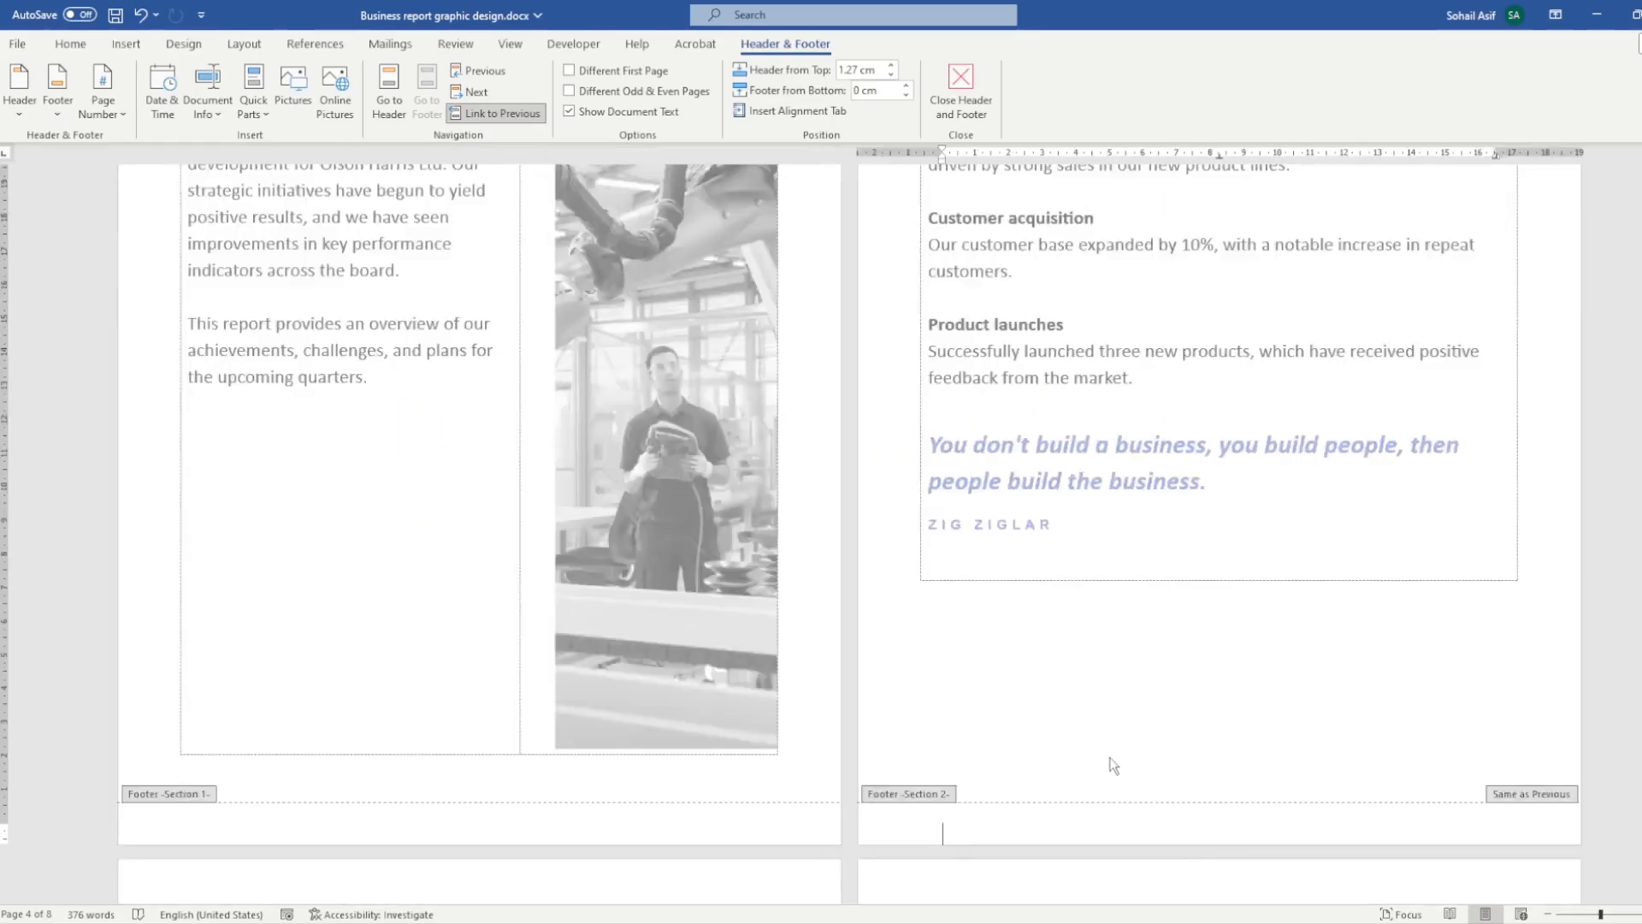
scroll(1113, 763, up, 3)
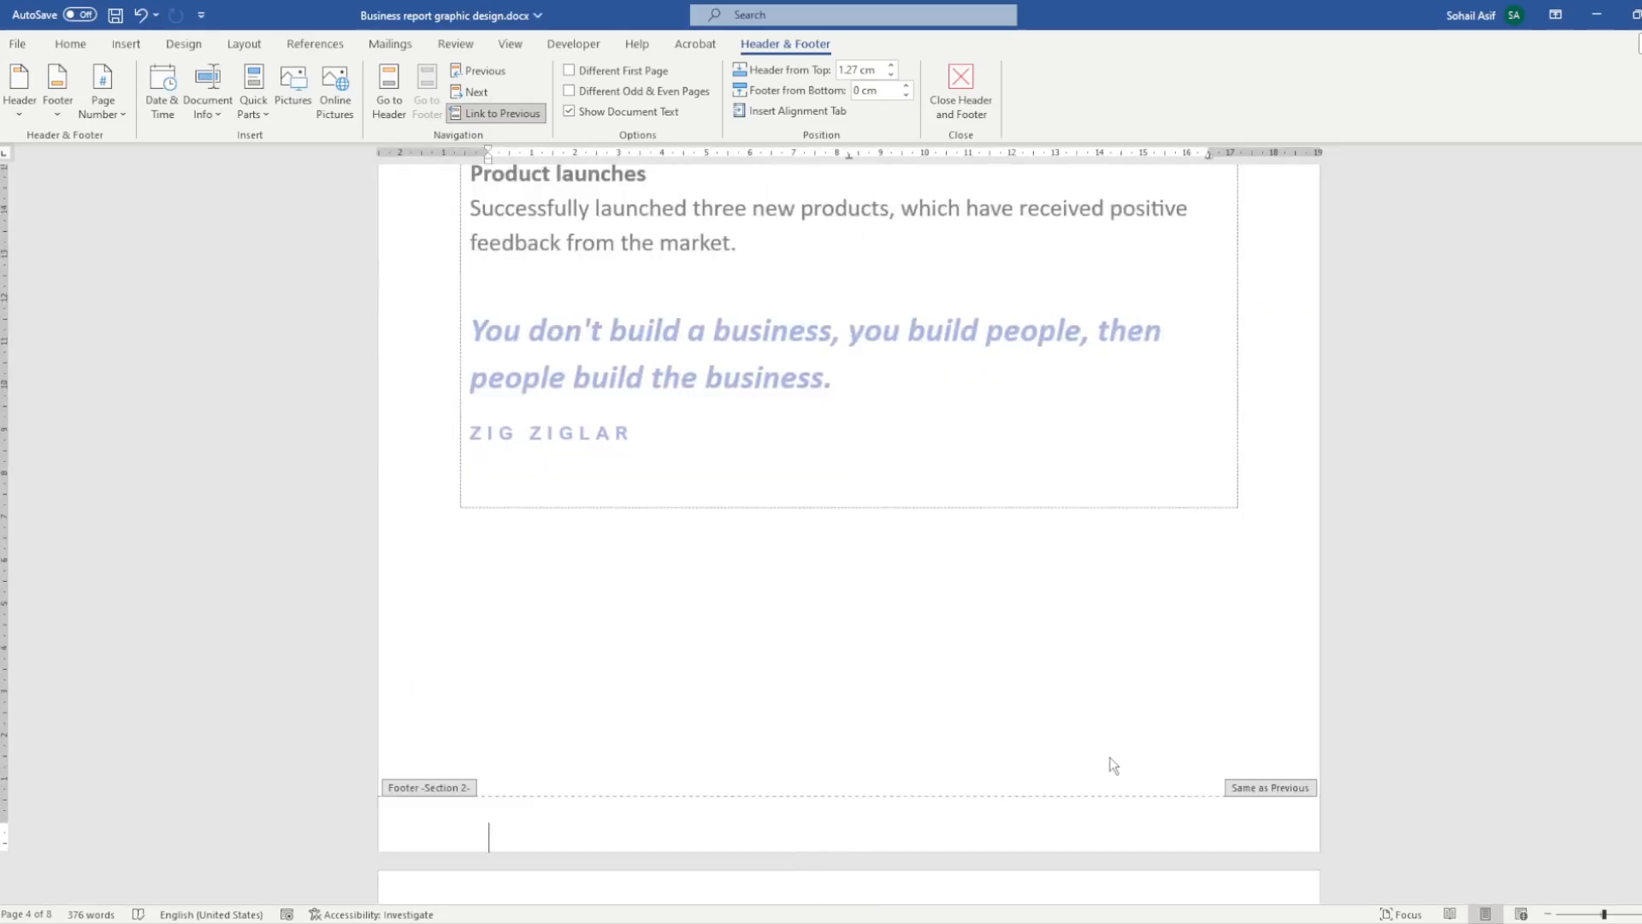
scroll(1038, 744, down, 5)
click(501, 113)
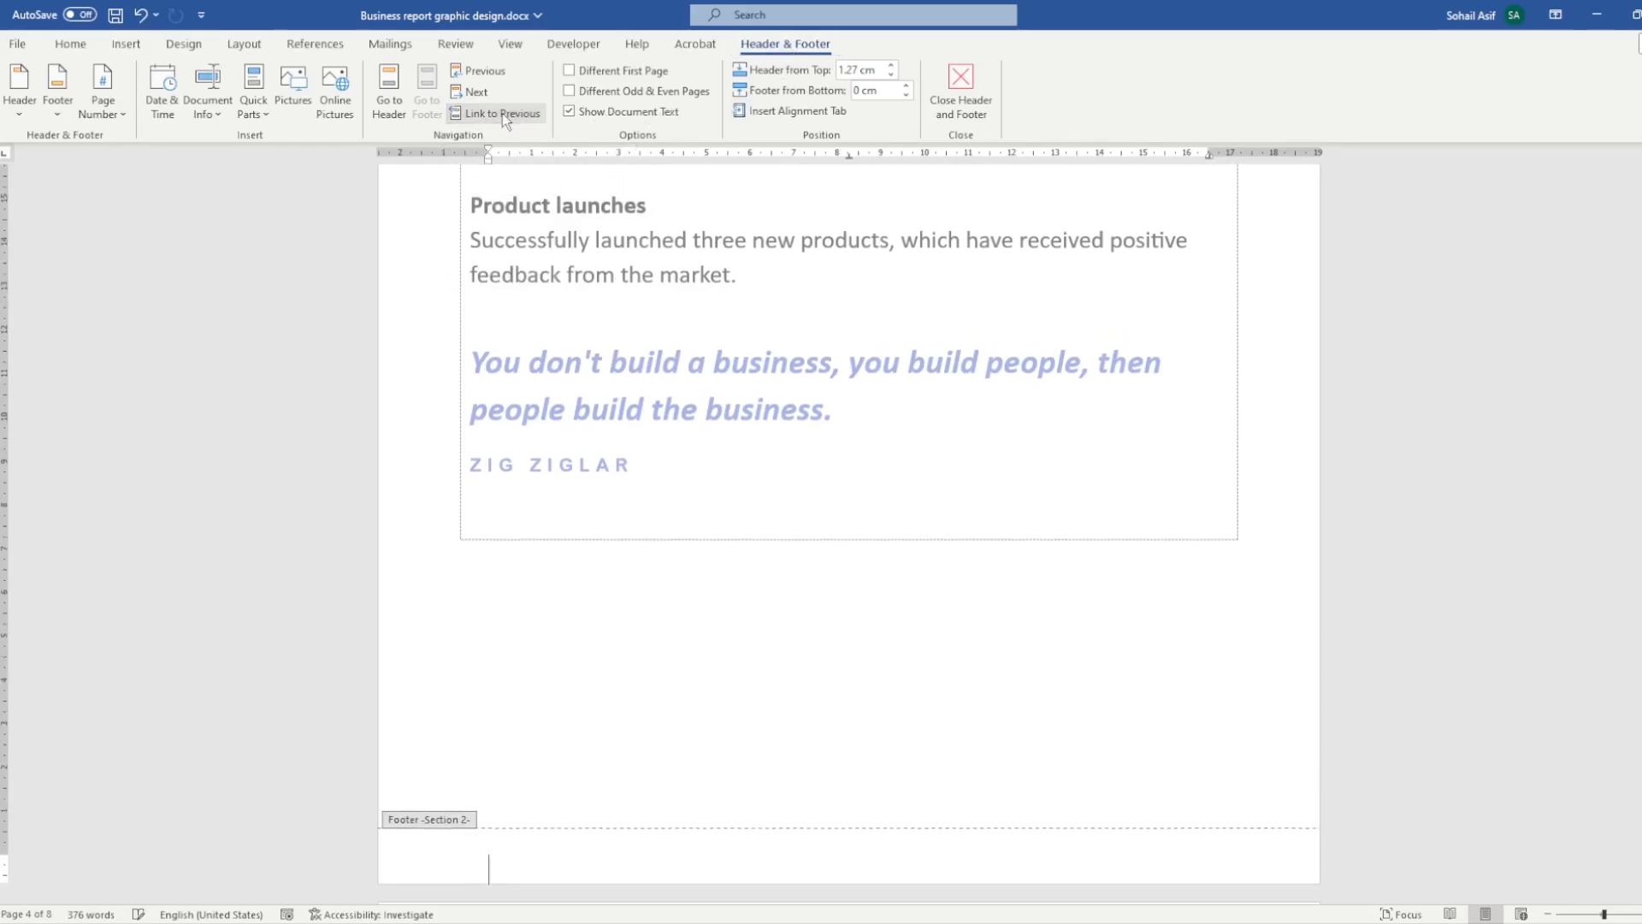
click(125, 44)
click(1028, 94)
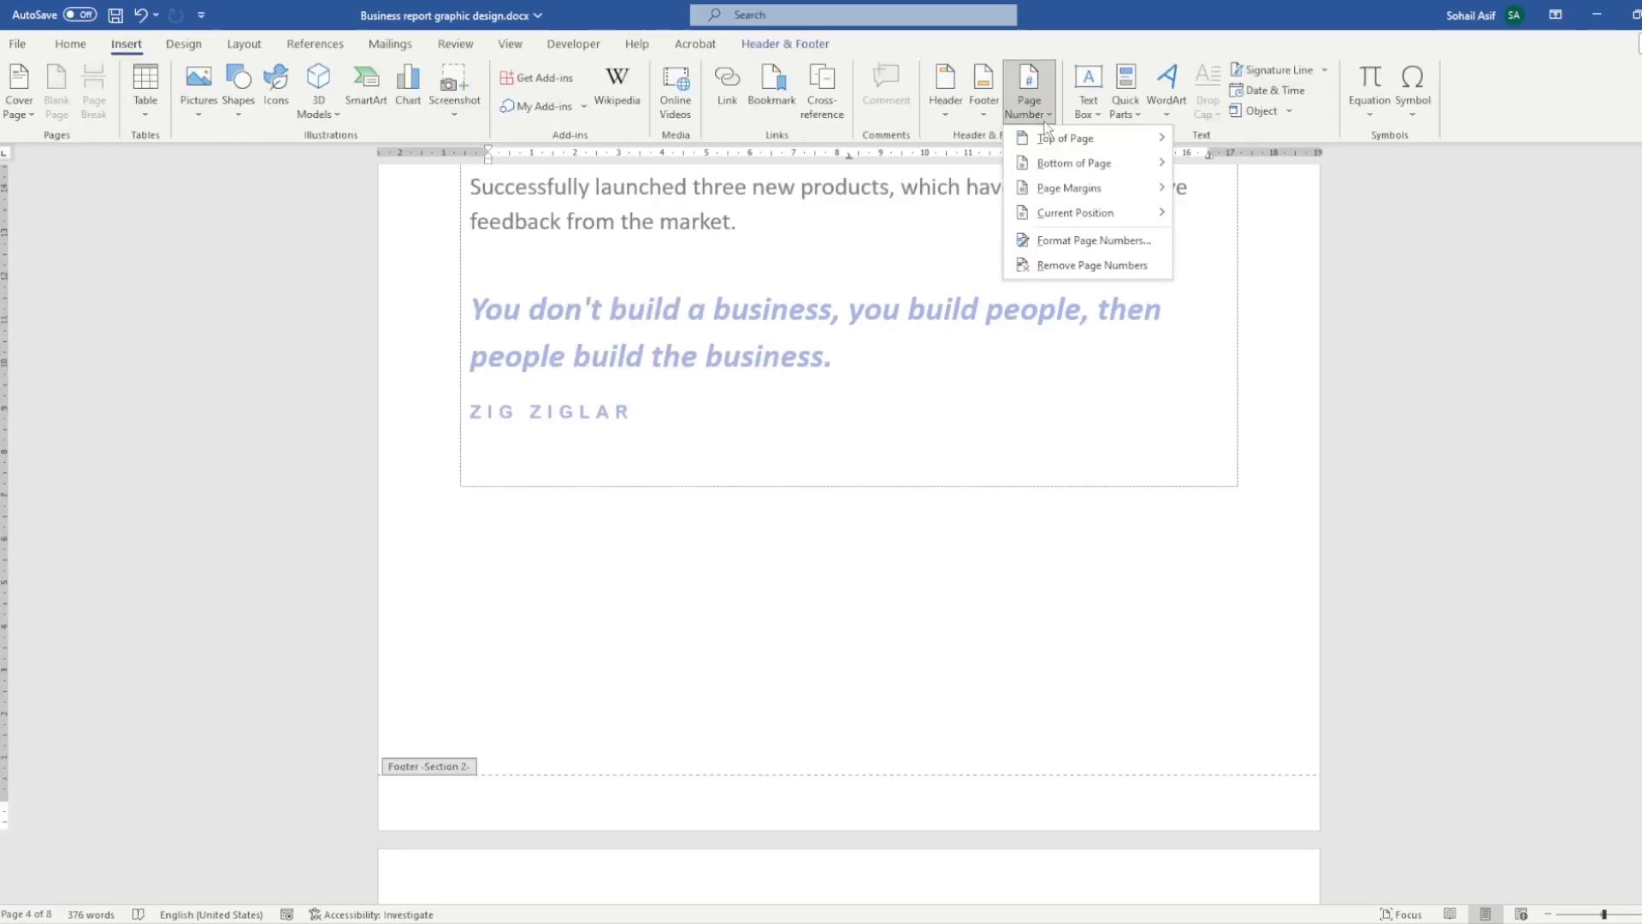
mouse_move(1064, 159)
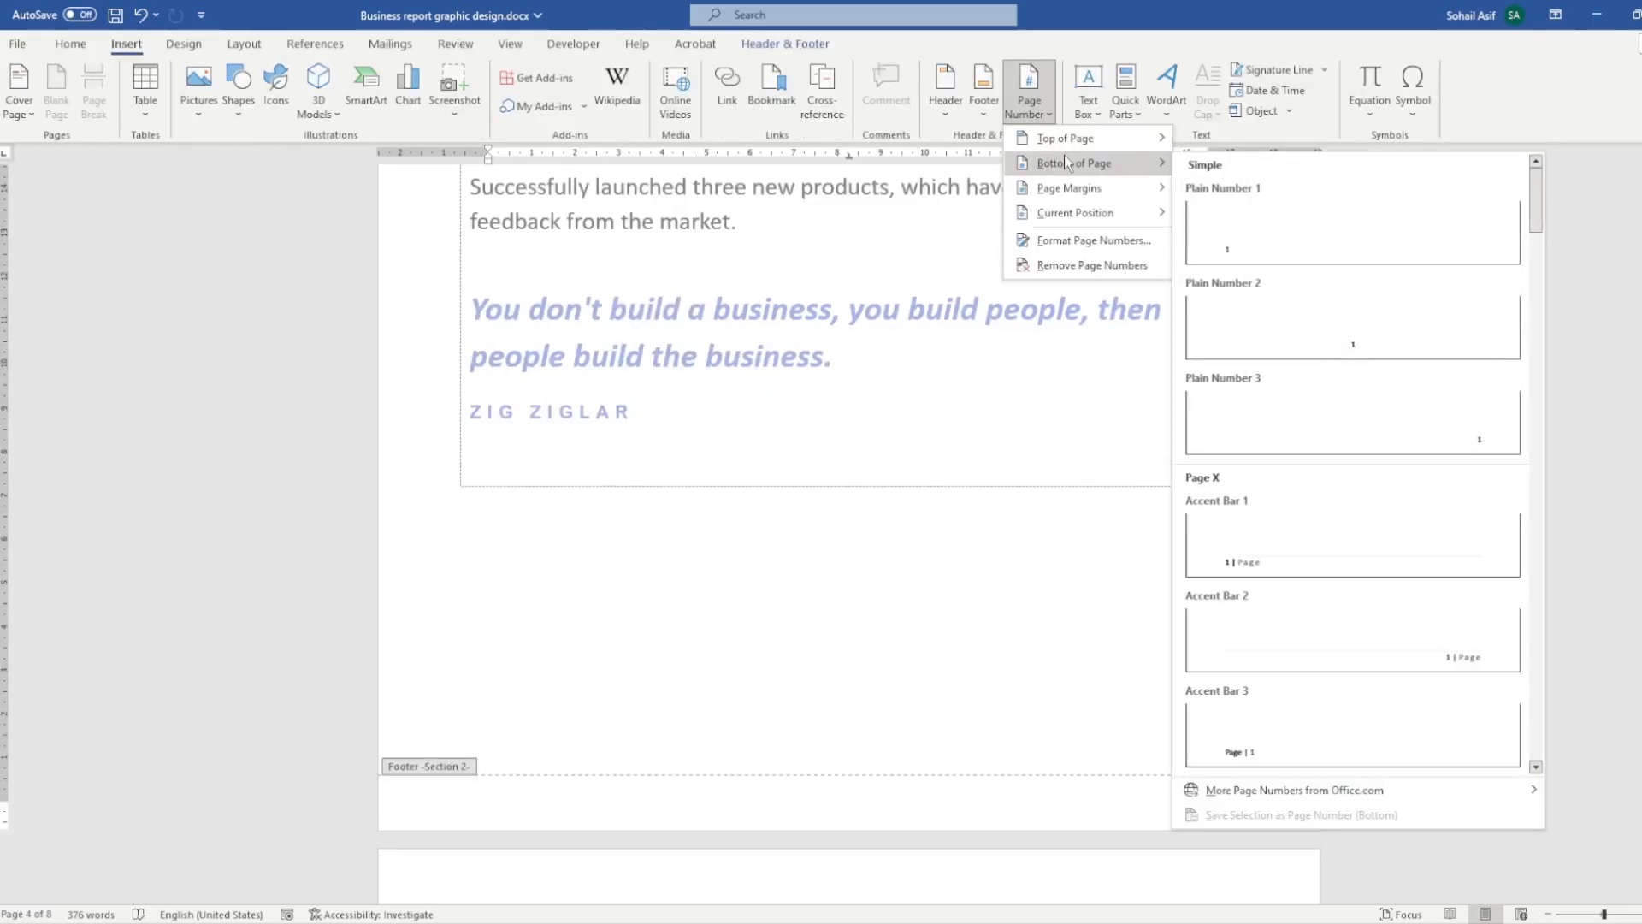
click(1311, 323)
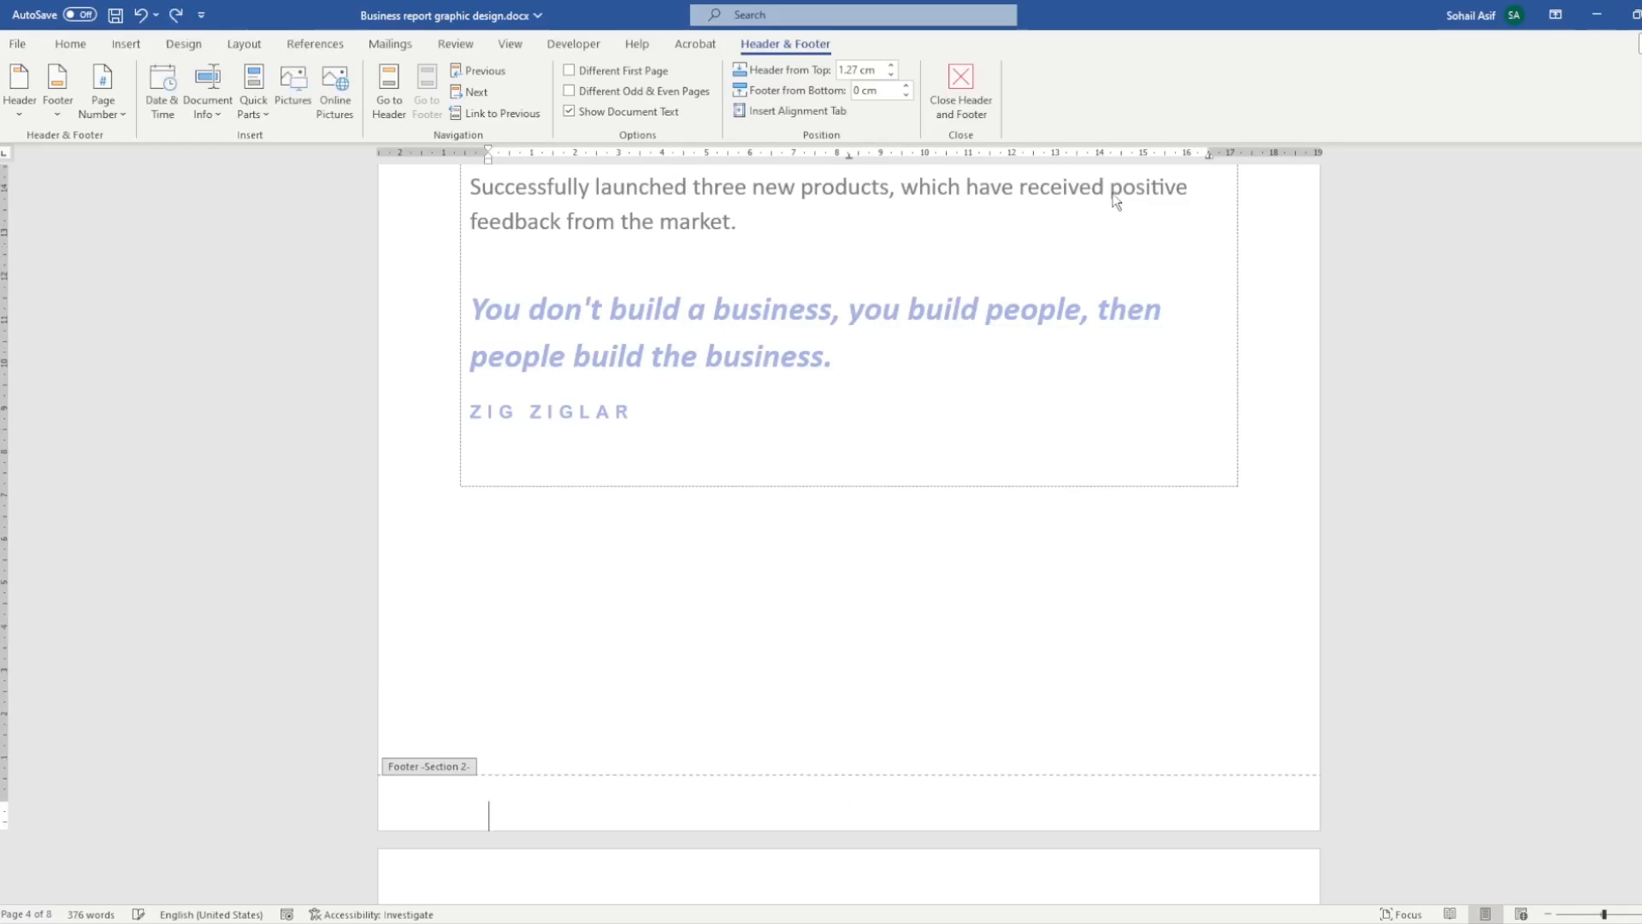
click(116, 114)
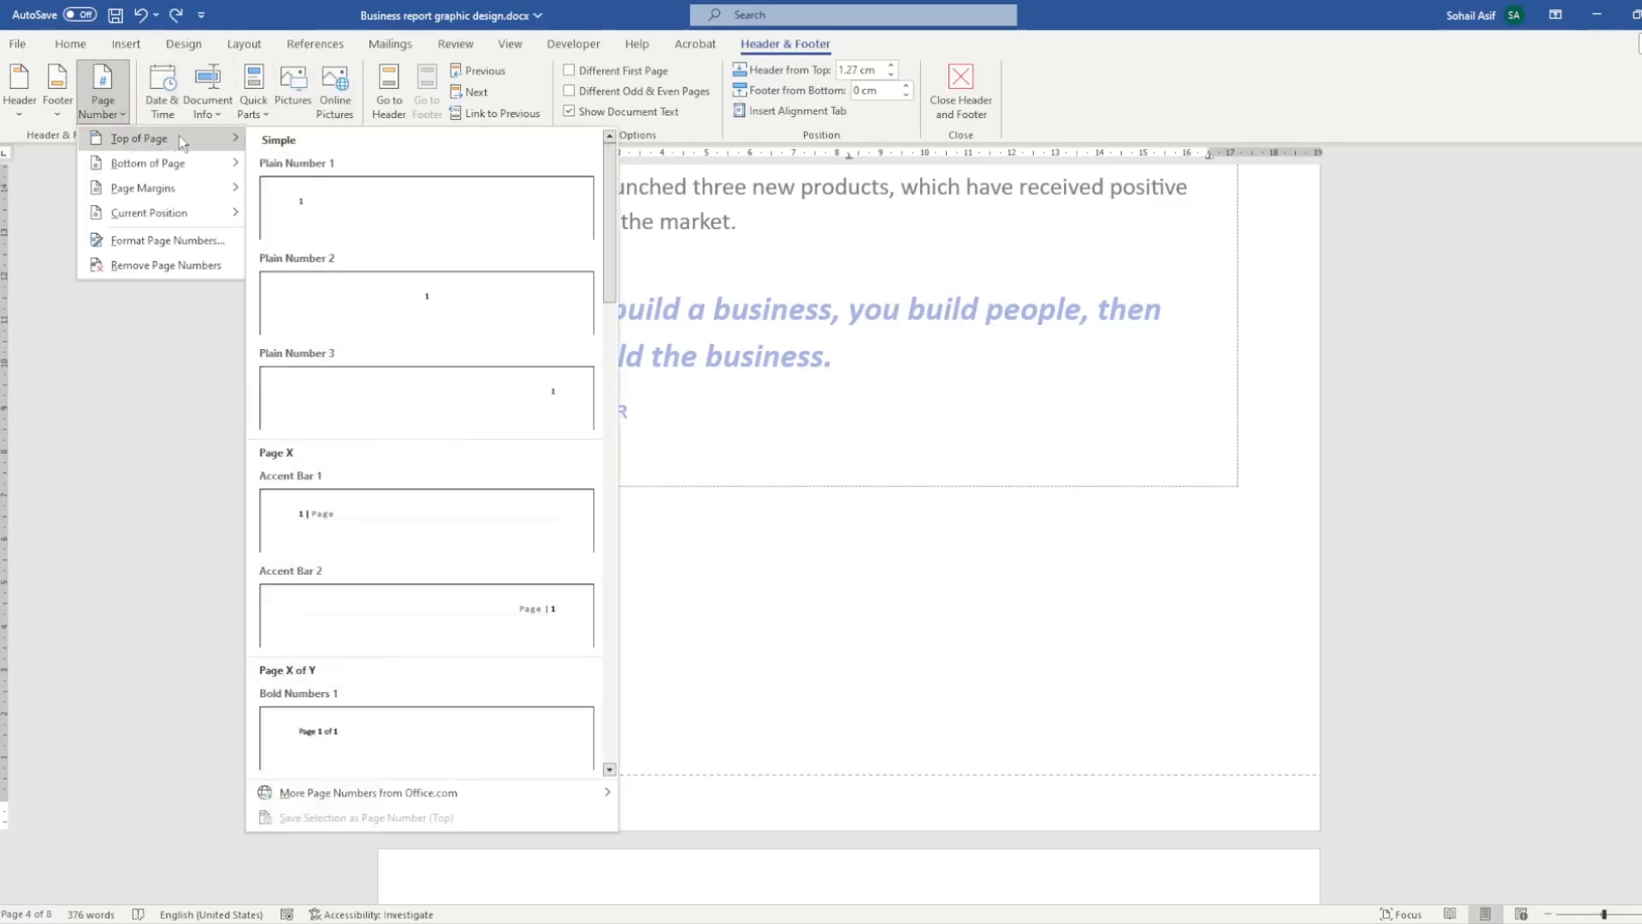
click(126, 43)
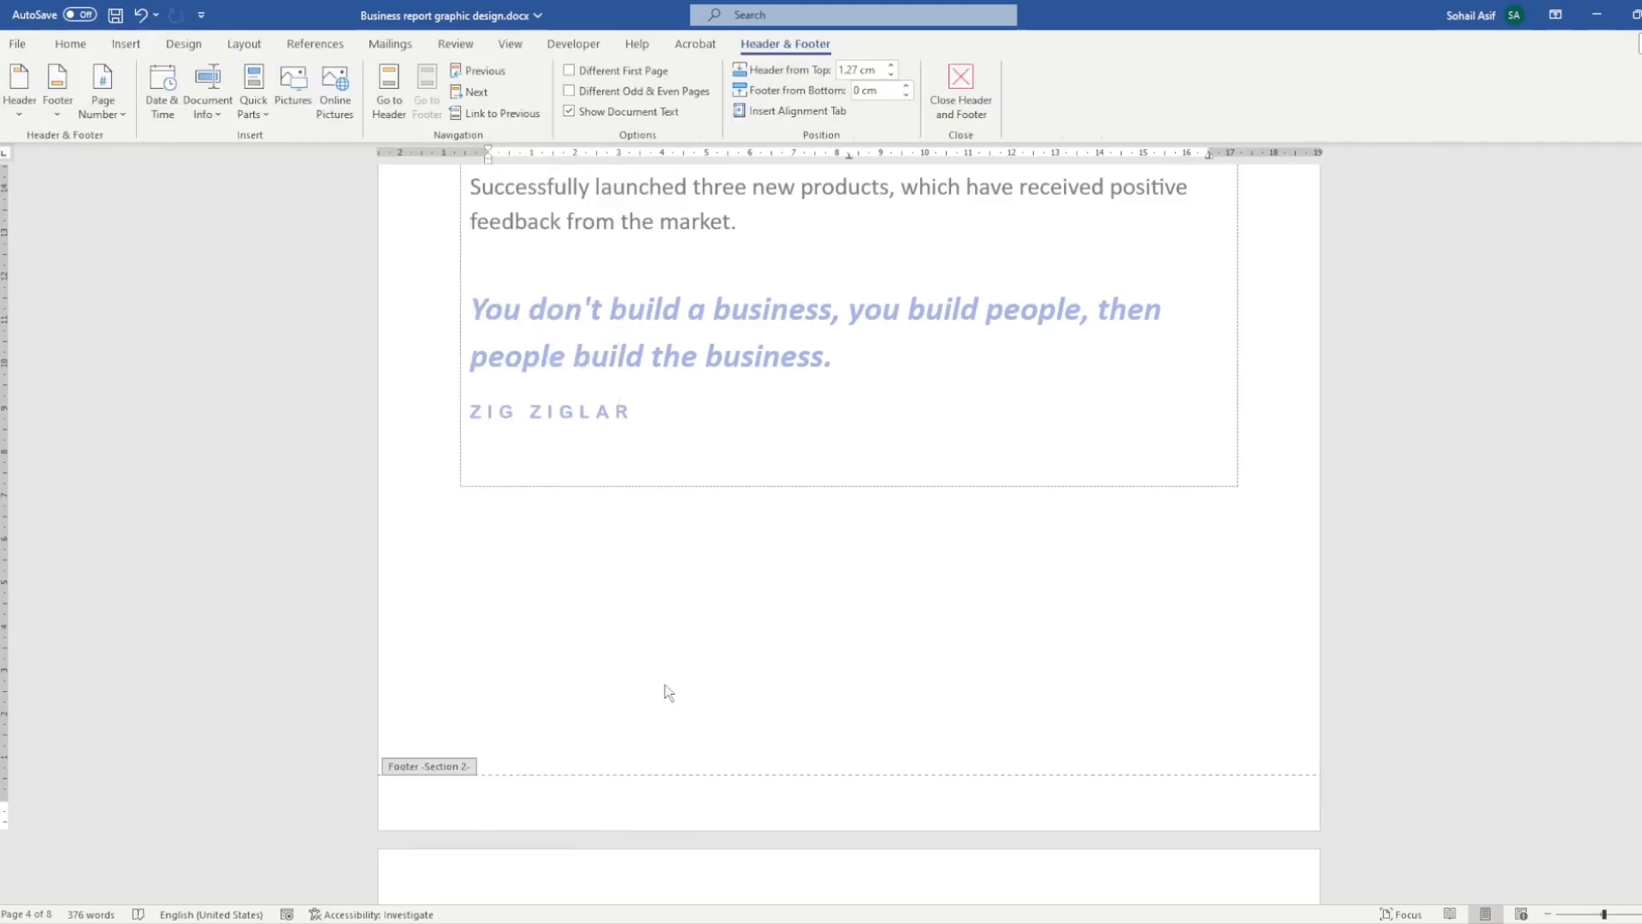
- Set section 2's page numbering to start at 1 in the 1, 2, 3 number format
click(125, 43)
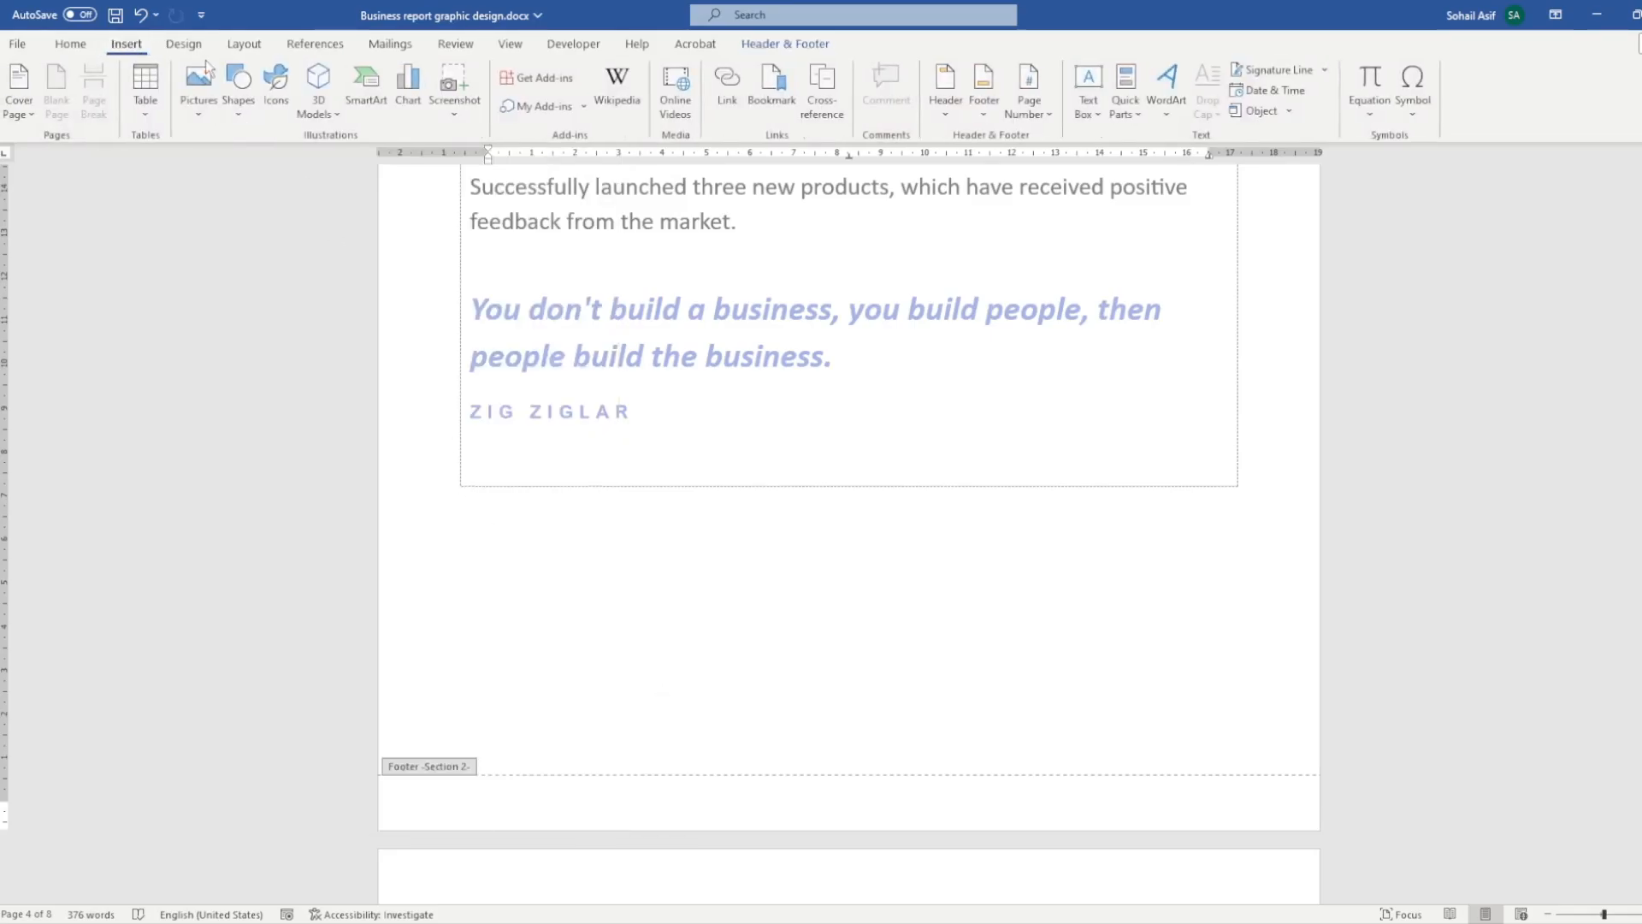
click(1043, 115)
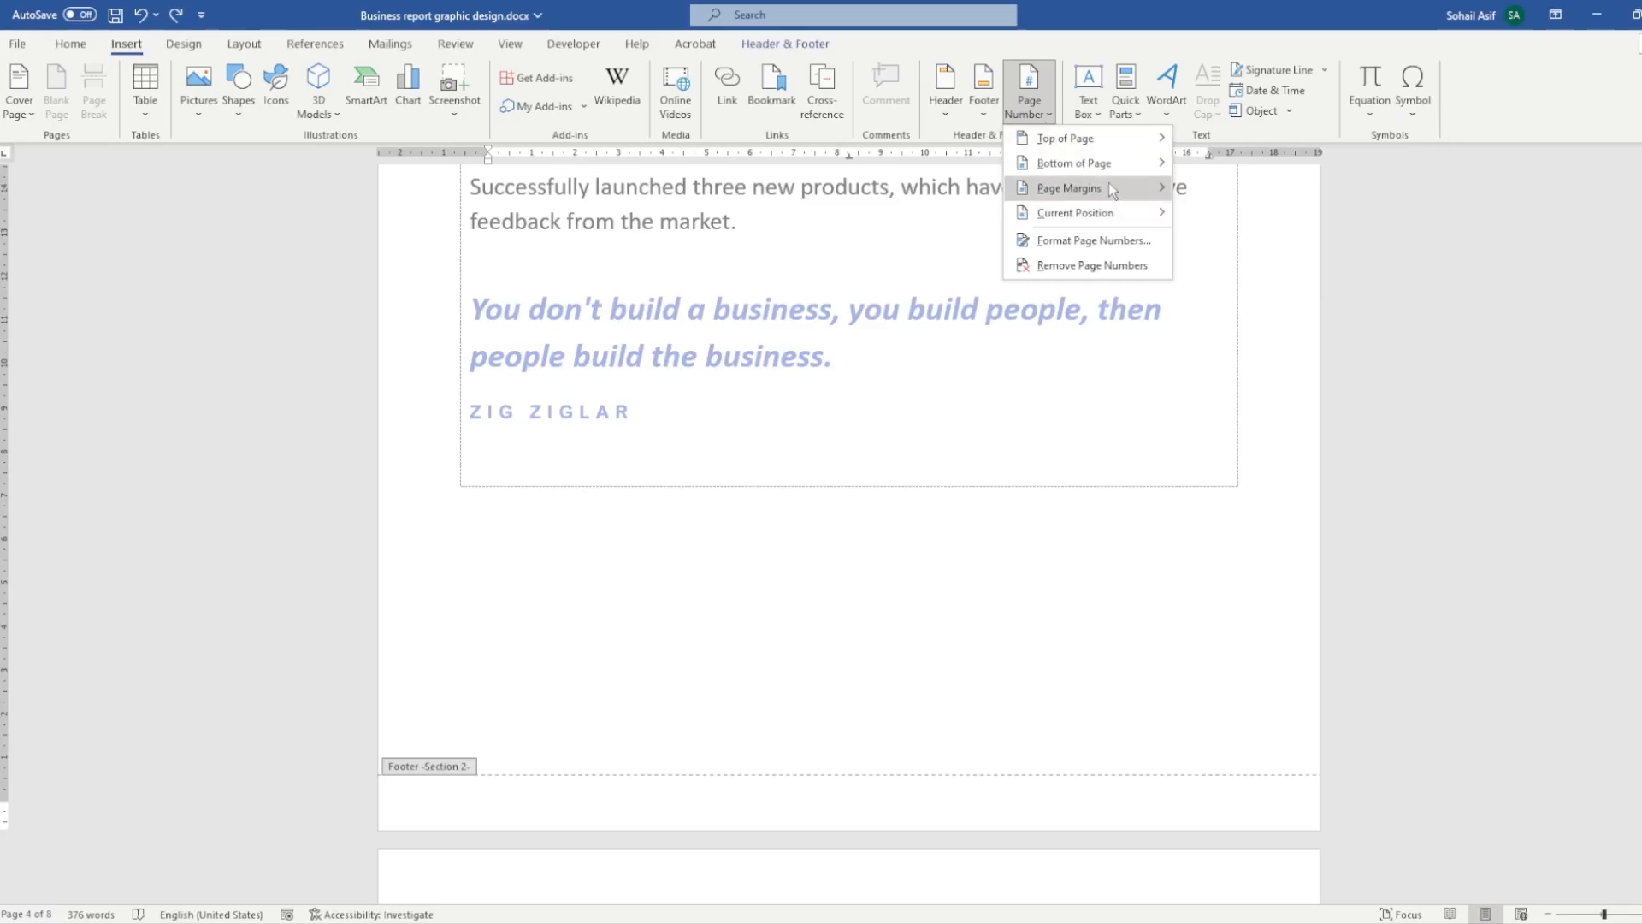
mouse_move(1118, 171)
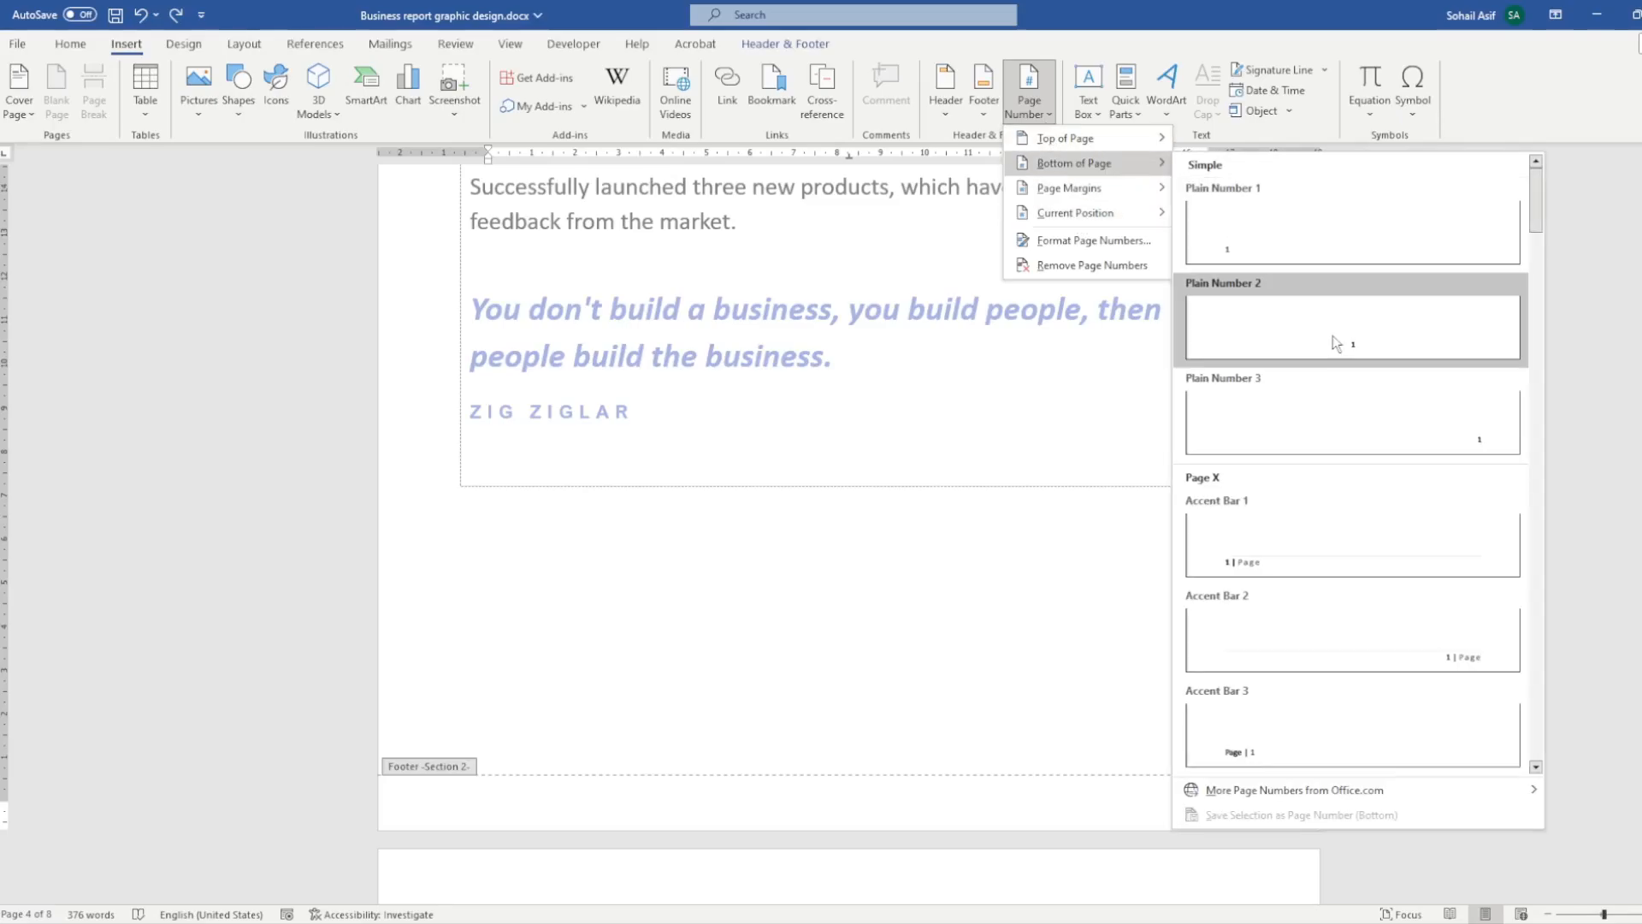
click(1146, 244)
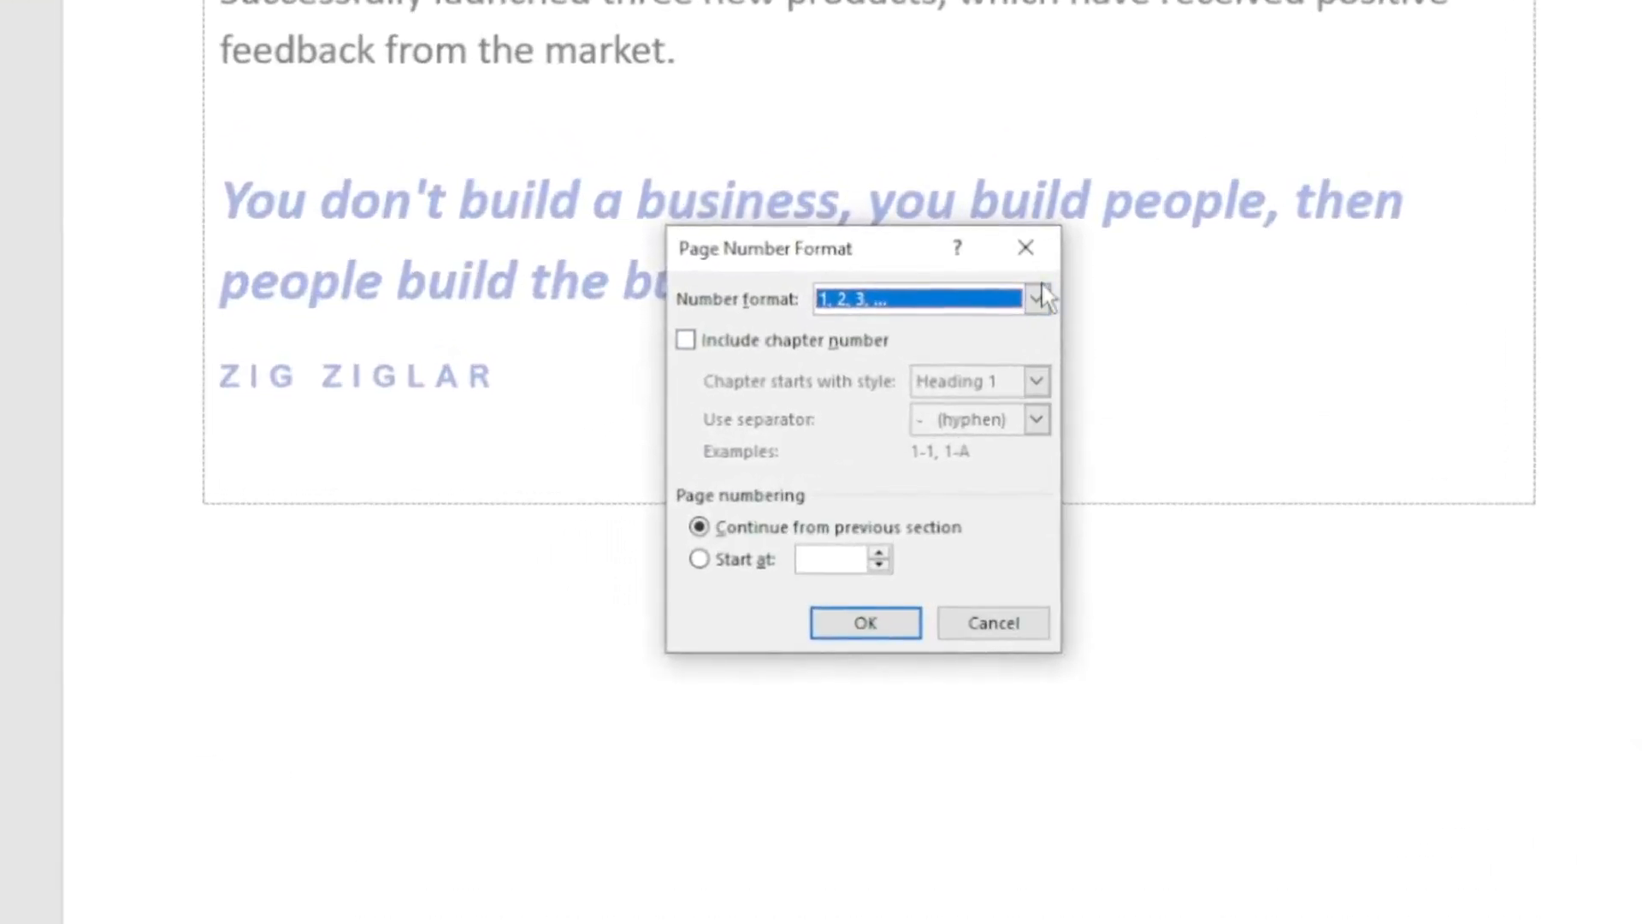
click(1037, 299)
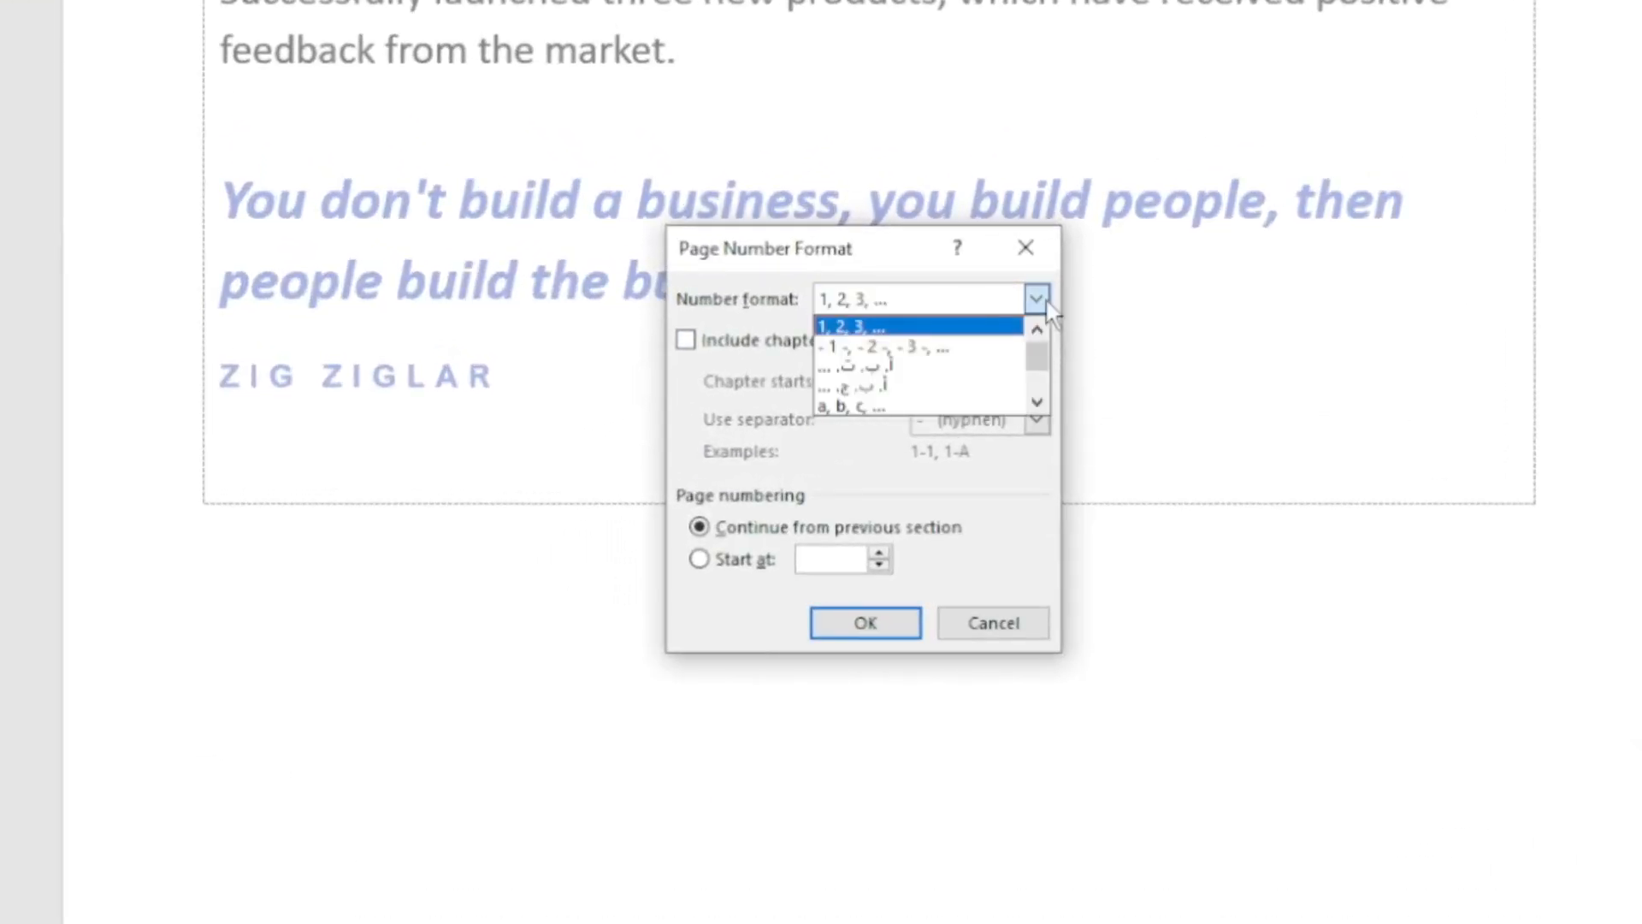
click(1045, 301)
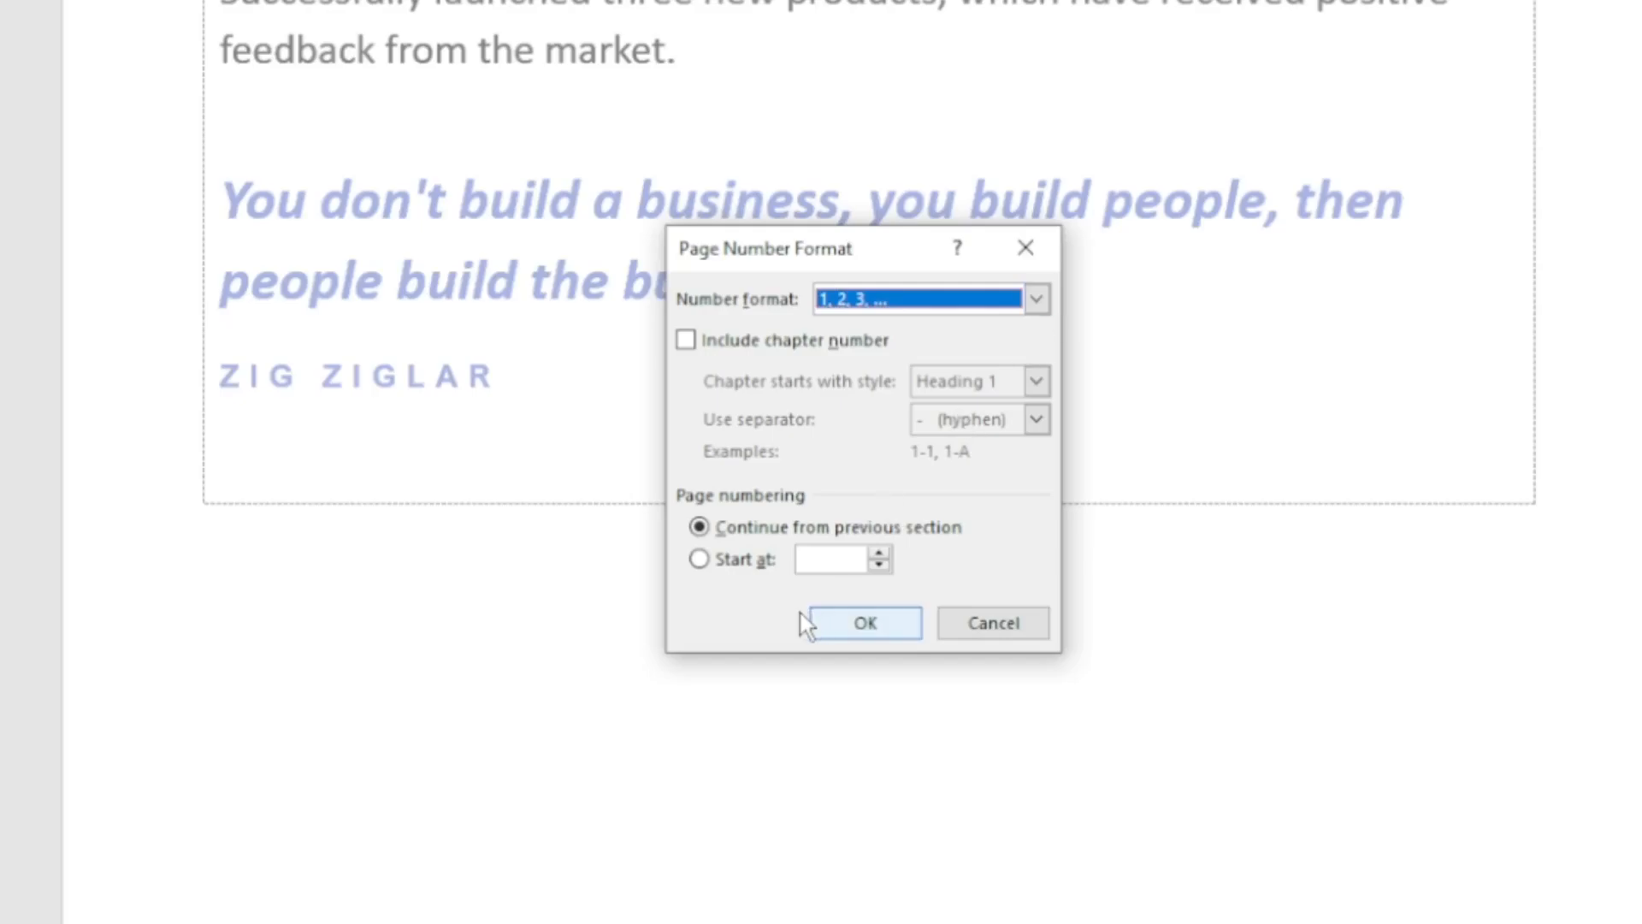
click(734, 560)
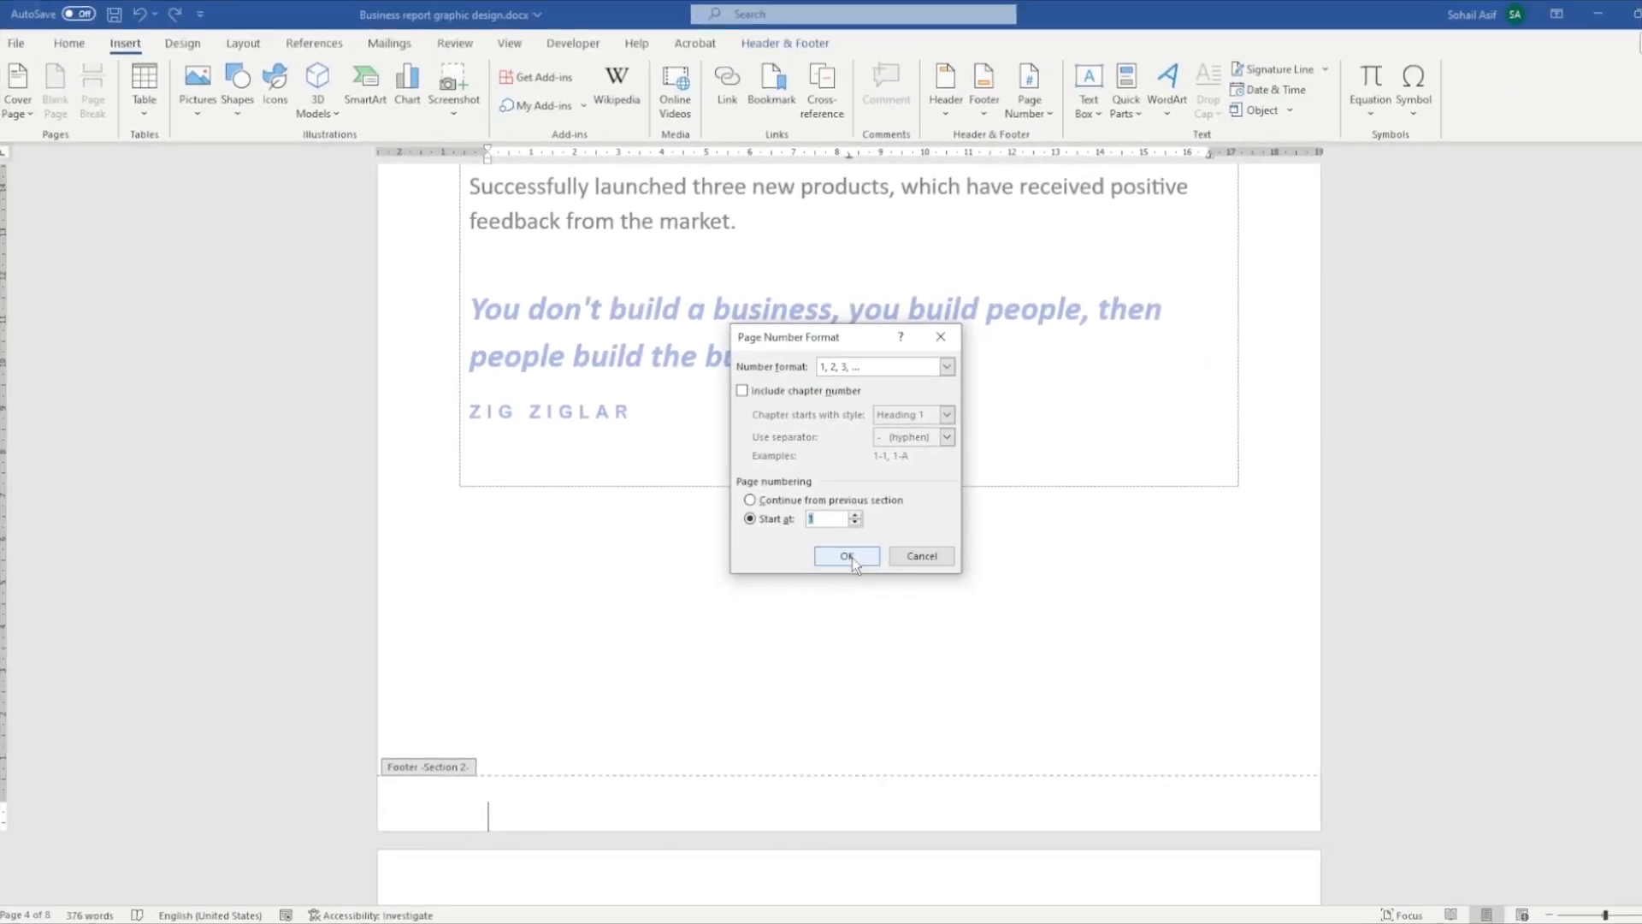
click(866, 623)
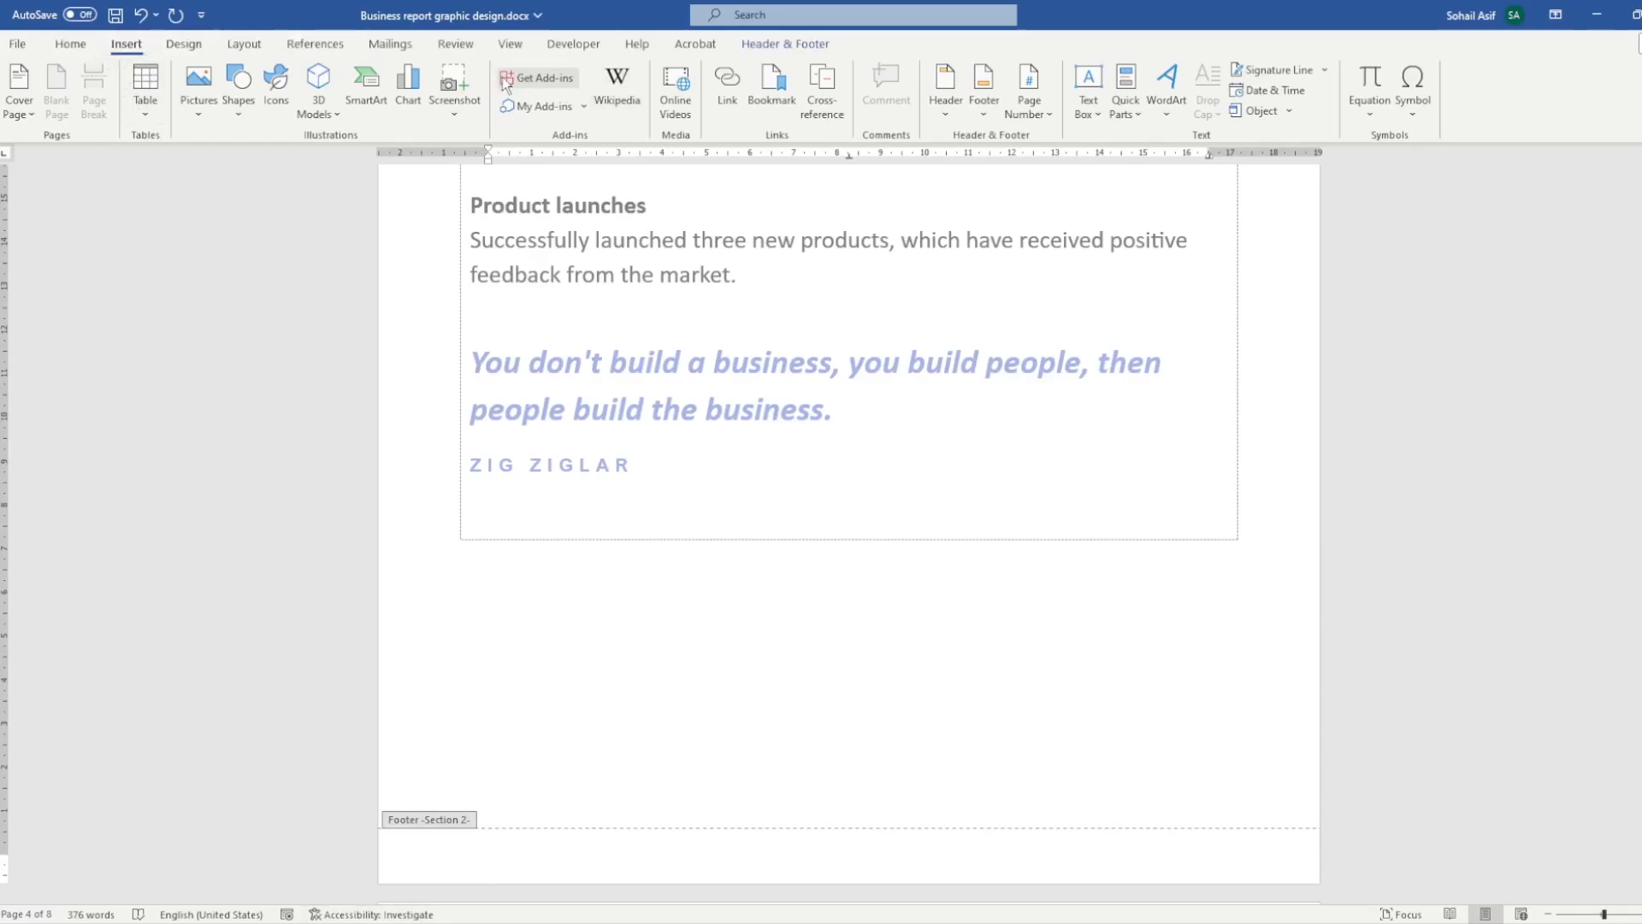
- Insert the centred Plain Number 2 page number at the bottom of section 2's pages and exit footer editing
click(783, 47)
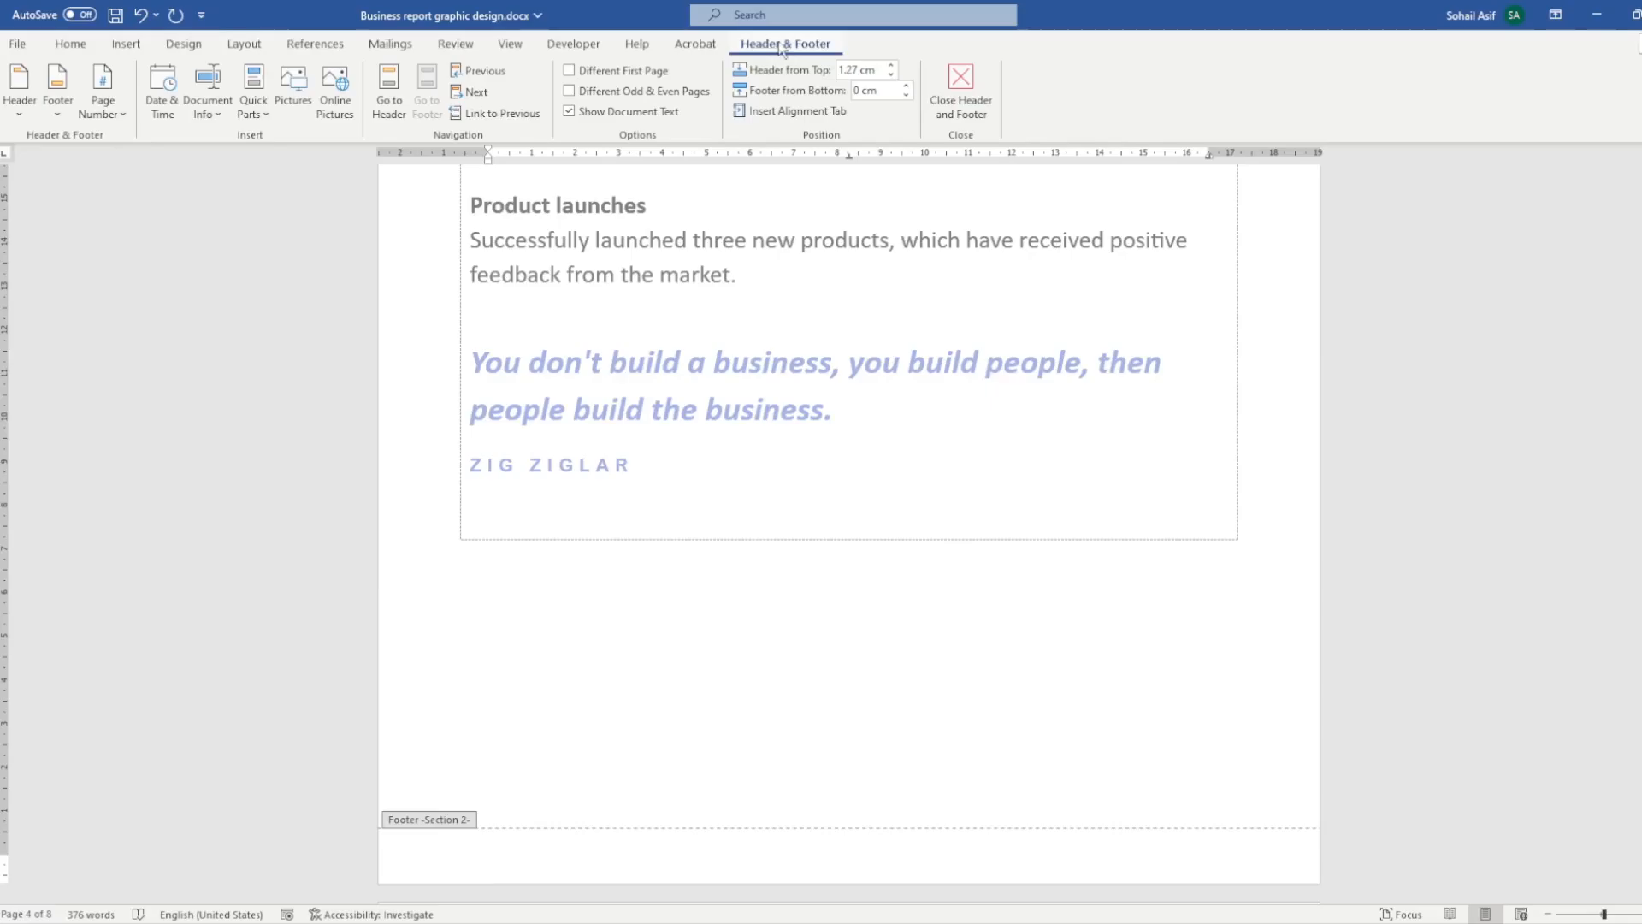
click(100, 110)
mouse_move(110, 159)
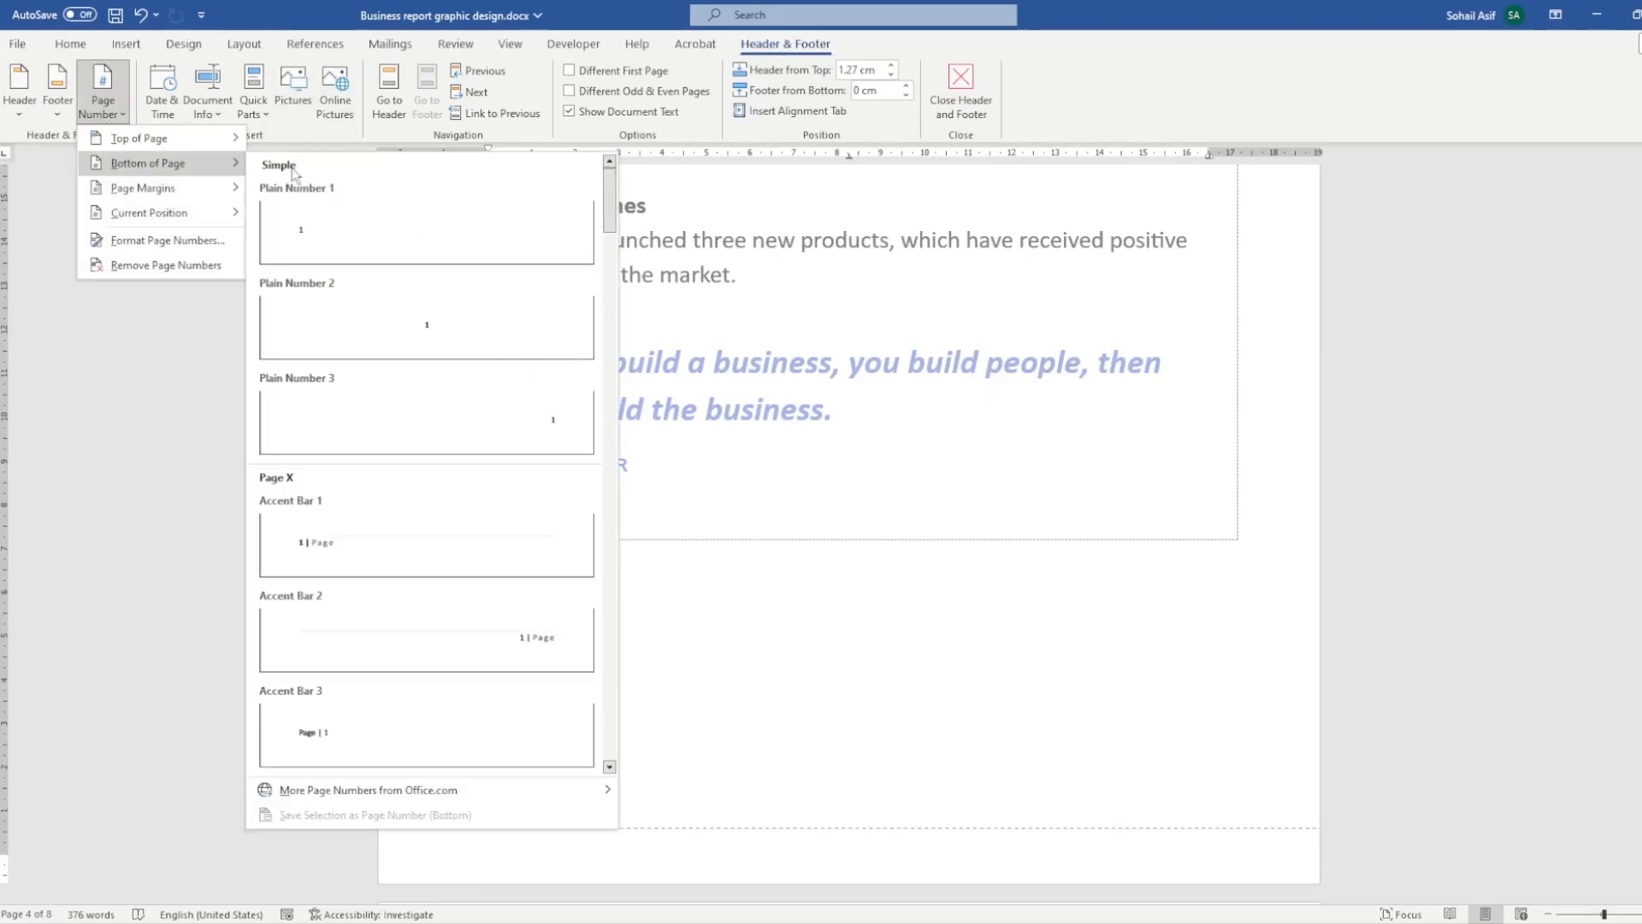
click(466, 338)
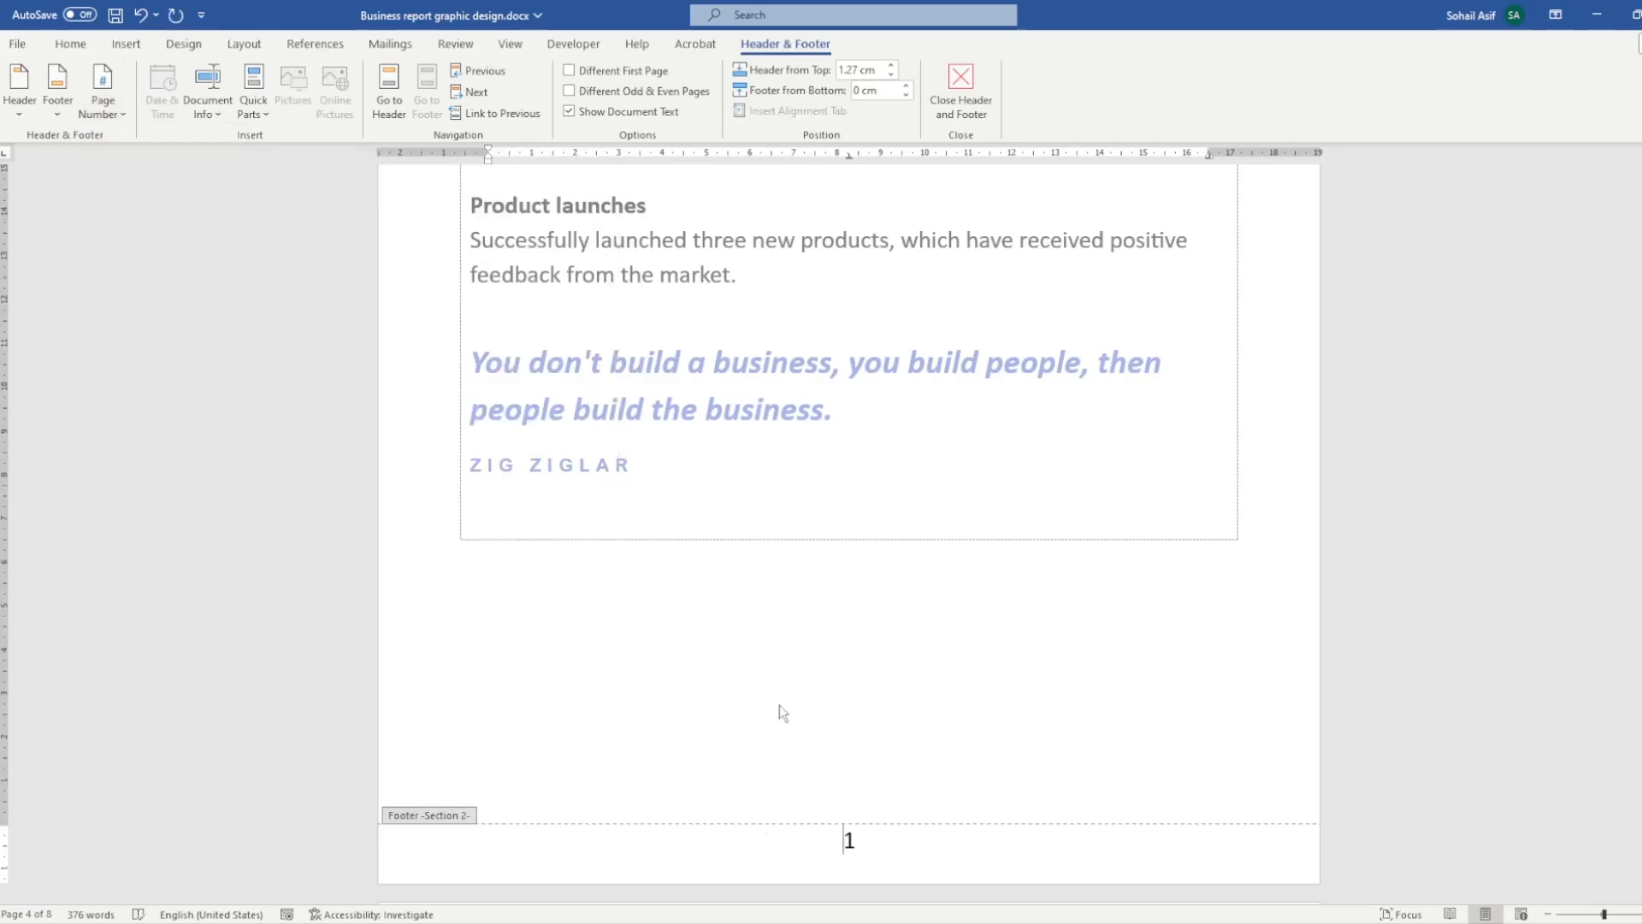
ctrl+scroll(881, 834, down, 3)
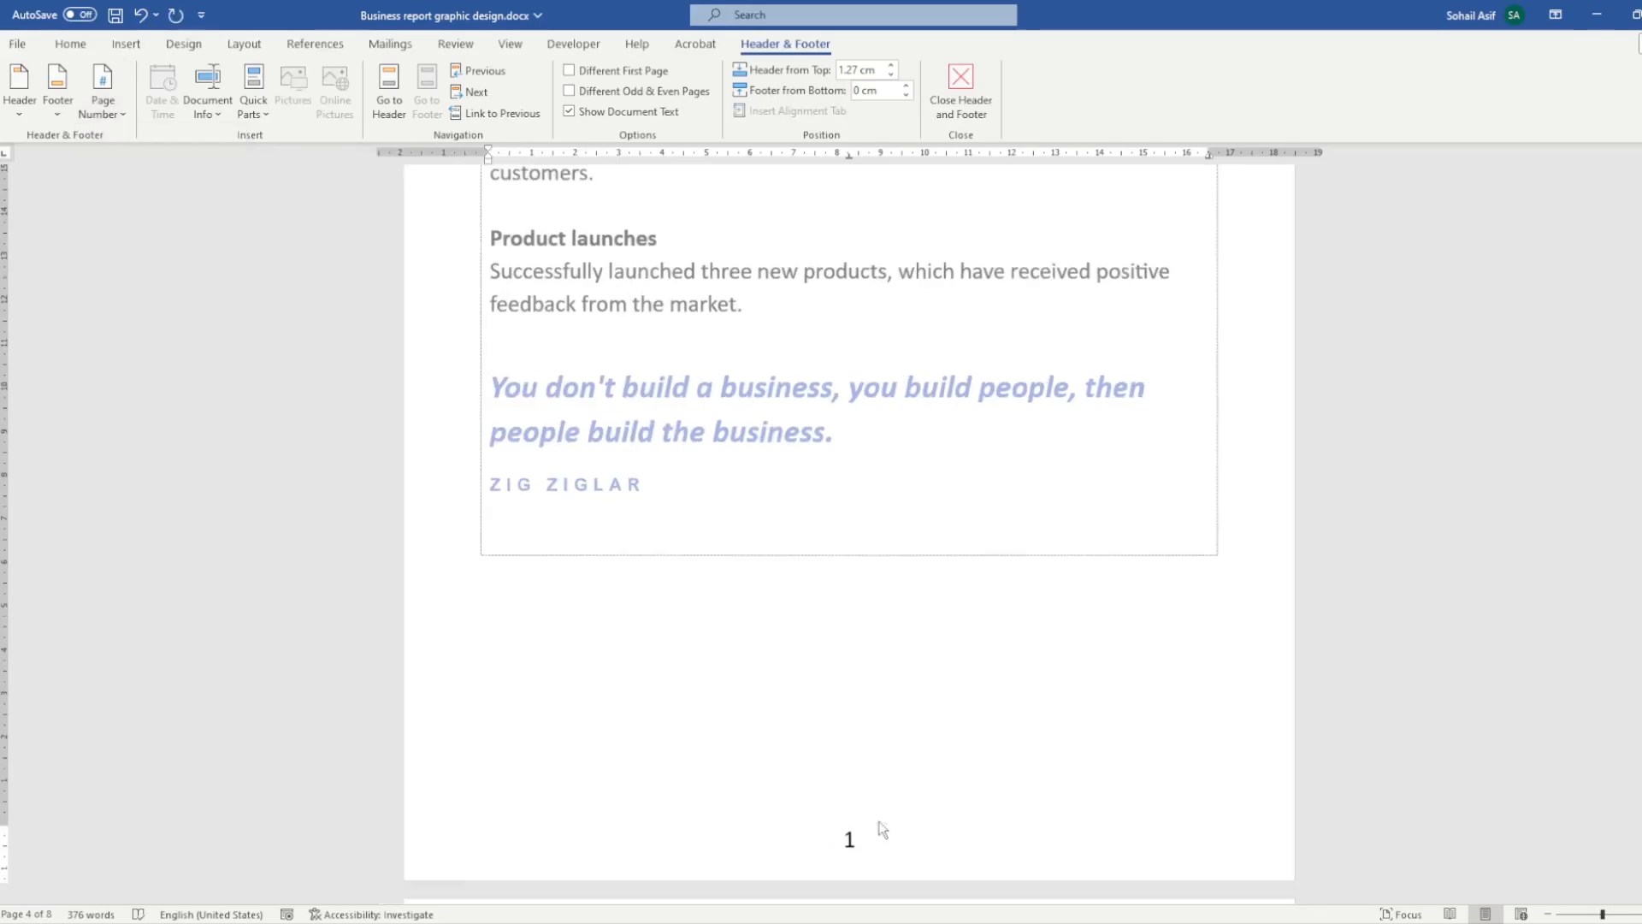
ctrl+scroll(881, 832, down, 2)
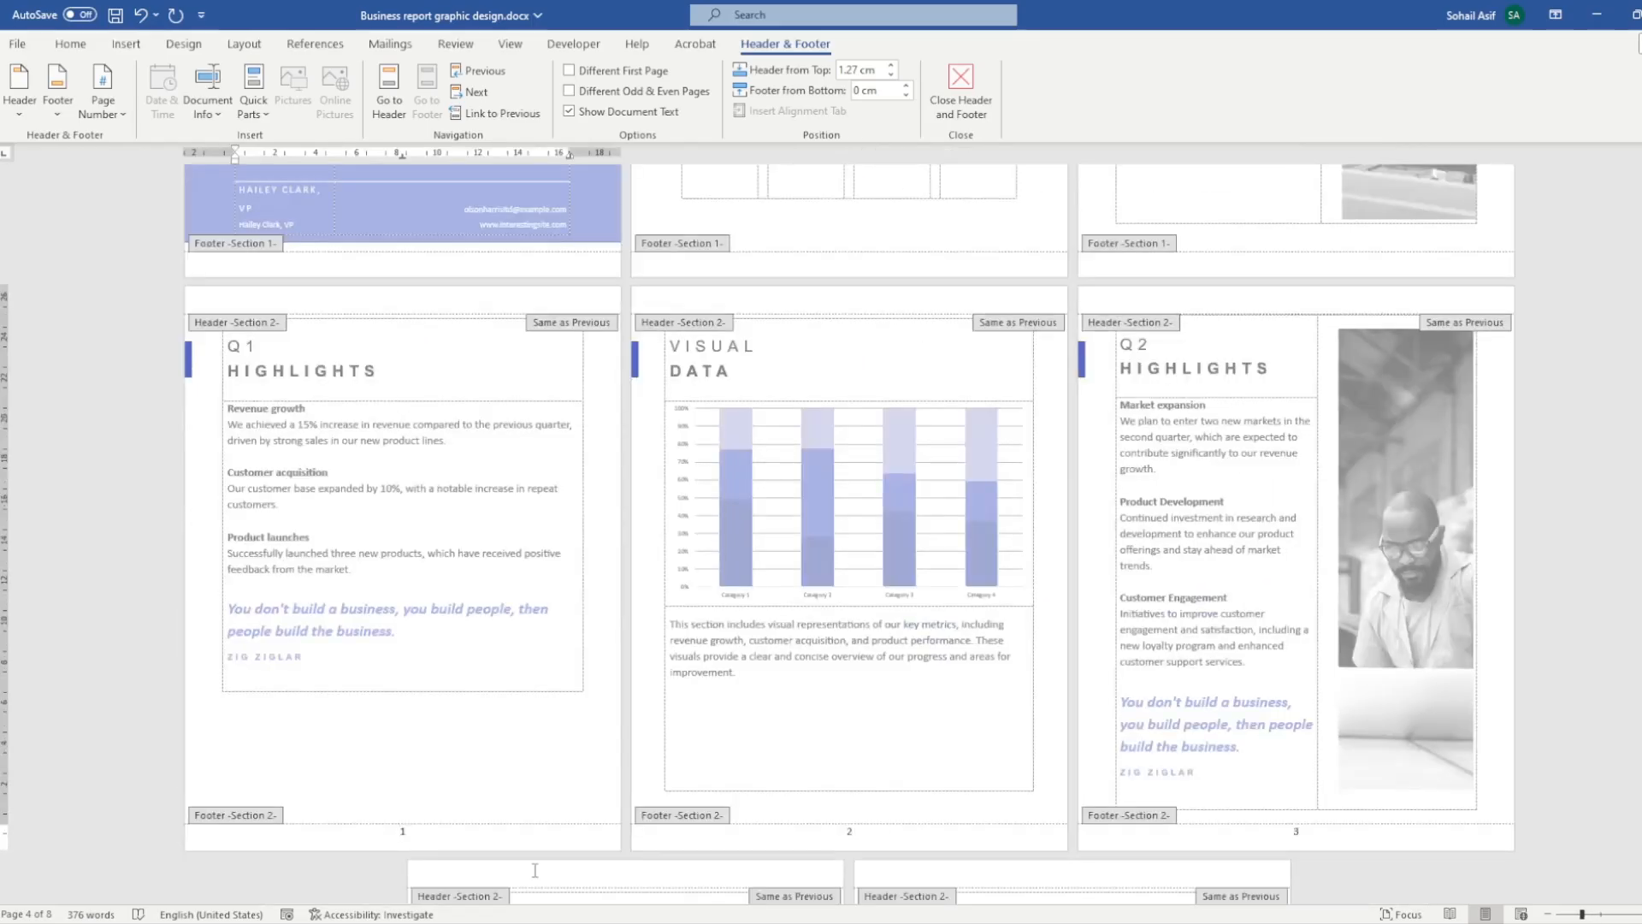
scroll(967, 686, up, 6)
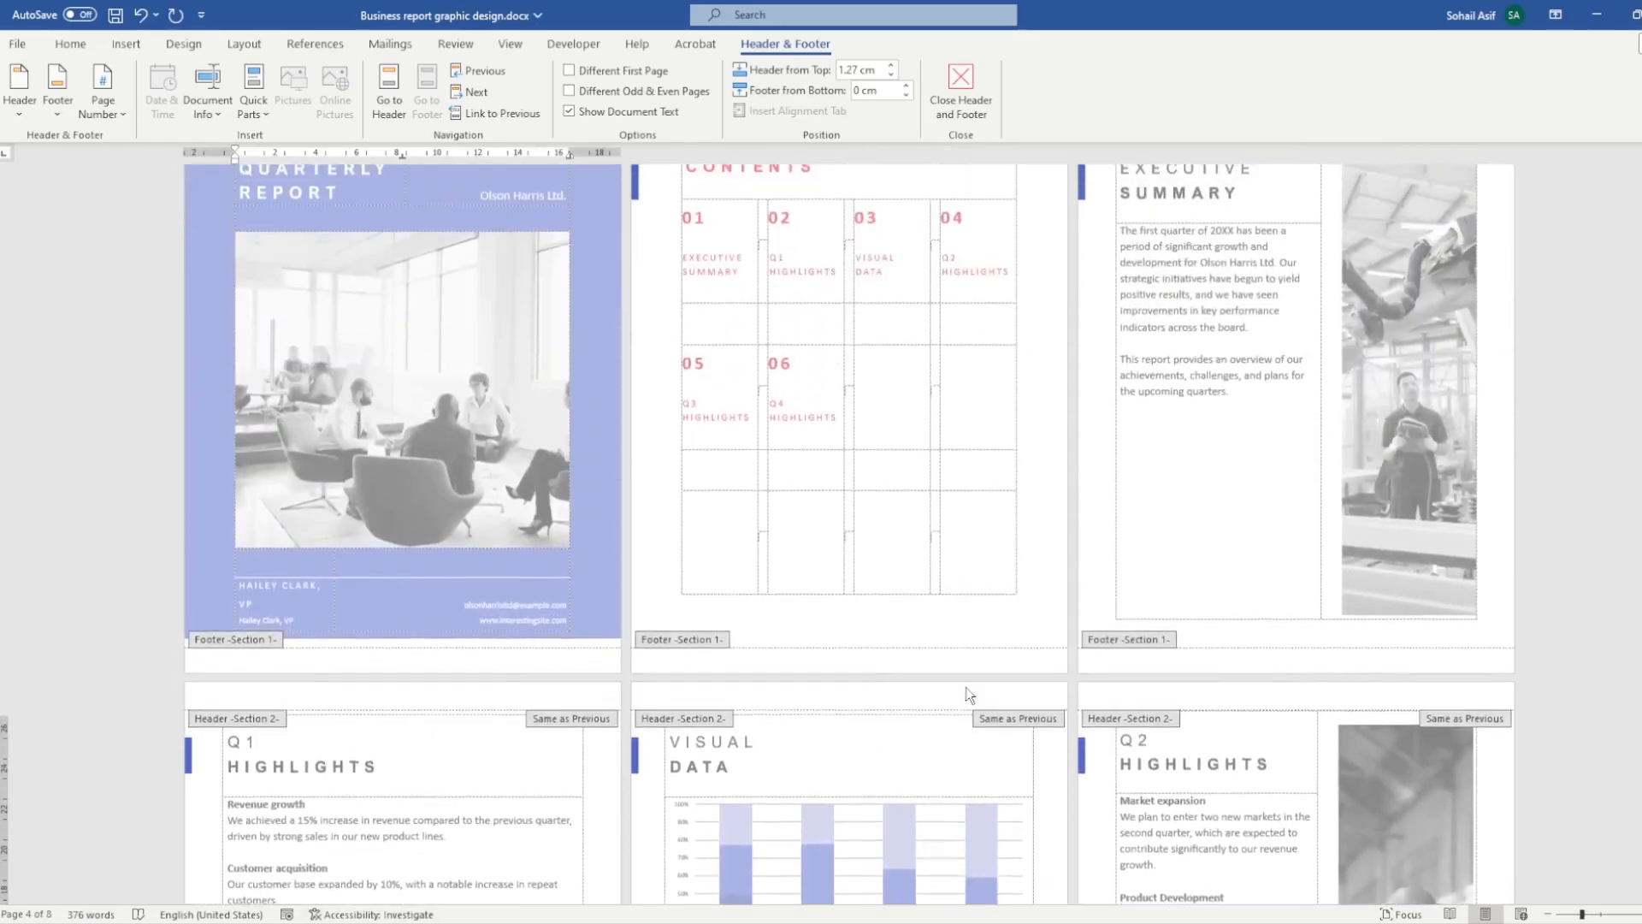
click(960, 90)
- Review the footers of all eight pages, comparing the first three with the numbering from the Q1 Highlights page onward
scroll(1092, 413, down, 6)
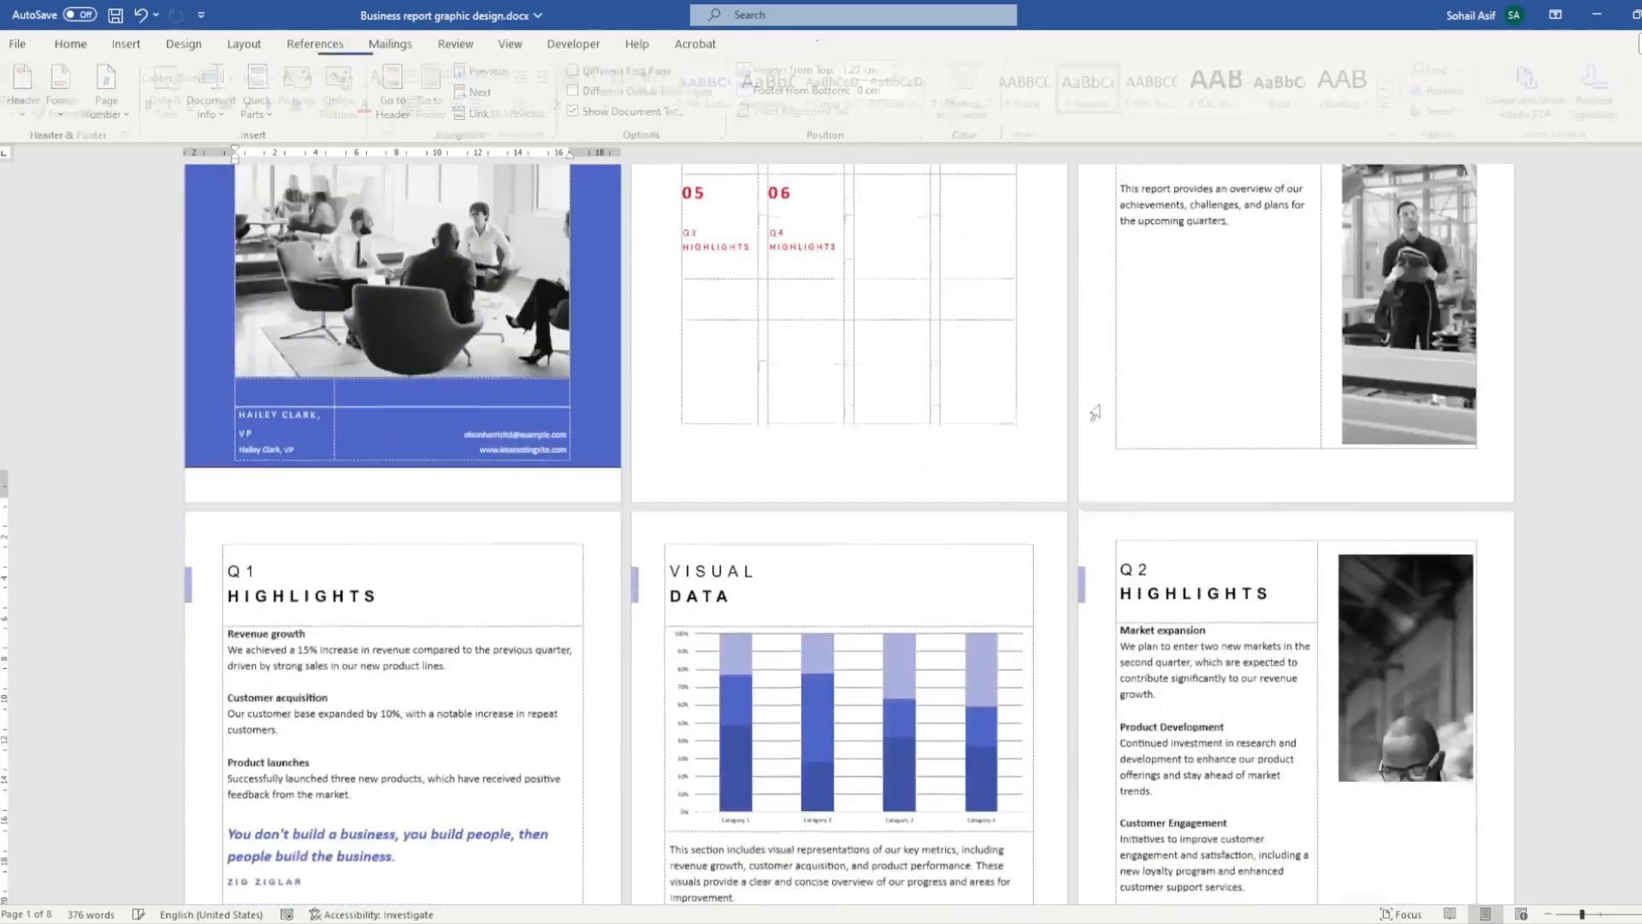
scroll(1121, 582, down, 2)
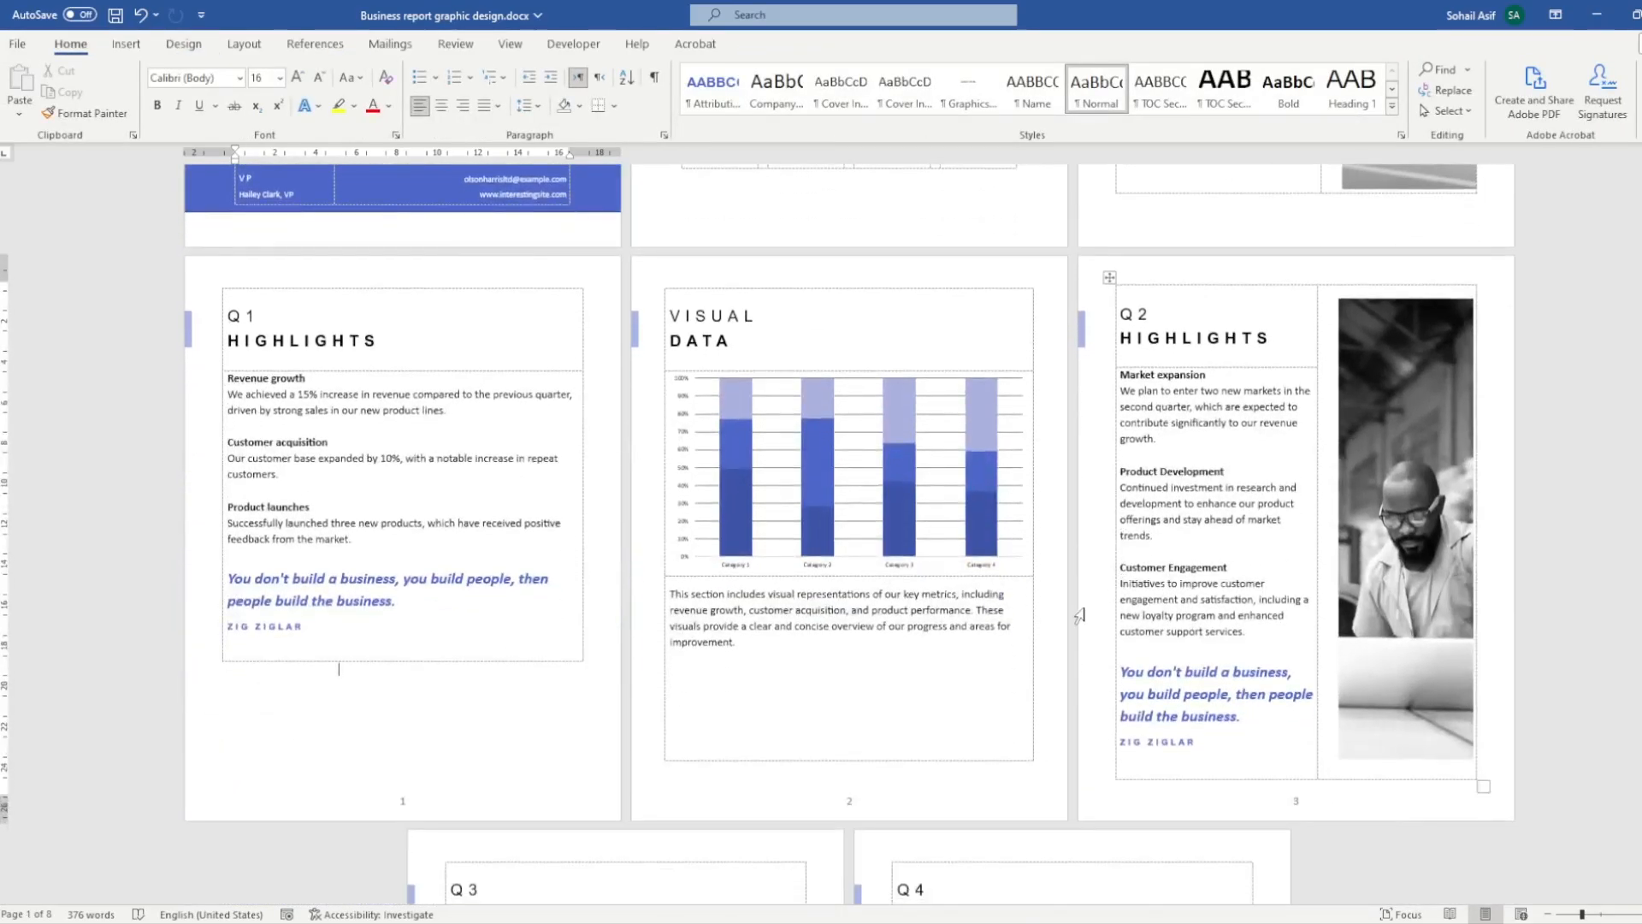
scroll(1082, 614, down, 4)
ctrl+scroll(961, 644, up, 3)
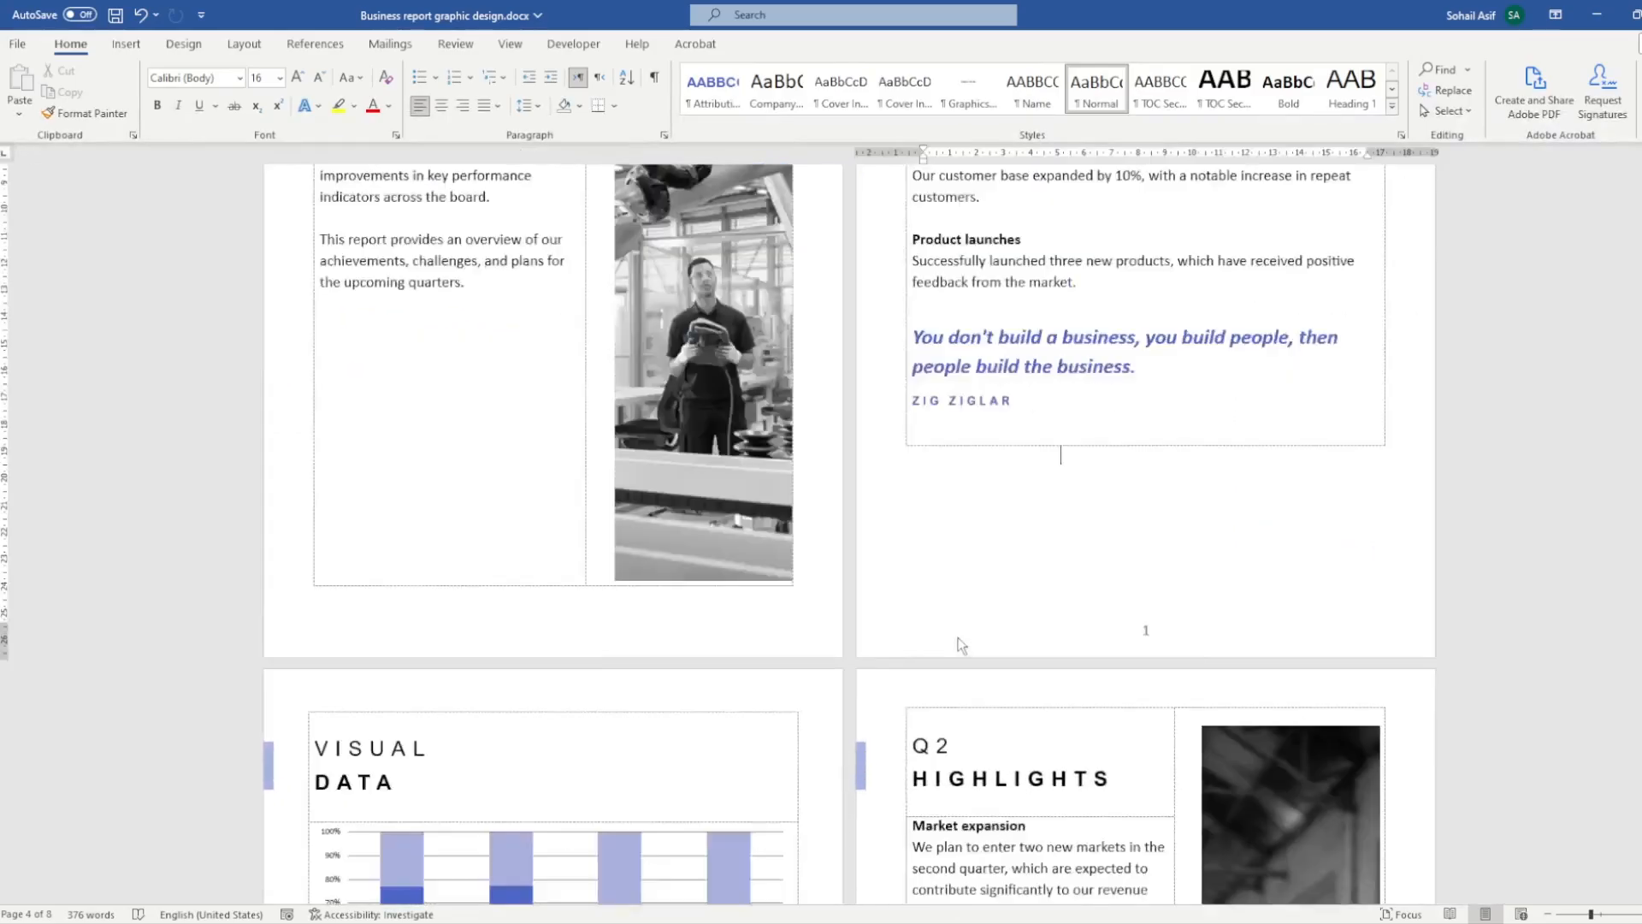
scroll(961, 643, down, 1)
scroll(961, 640, up, 9)
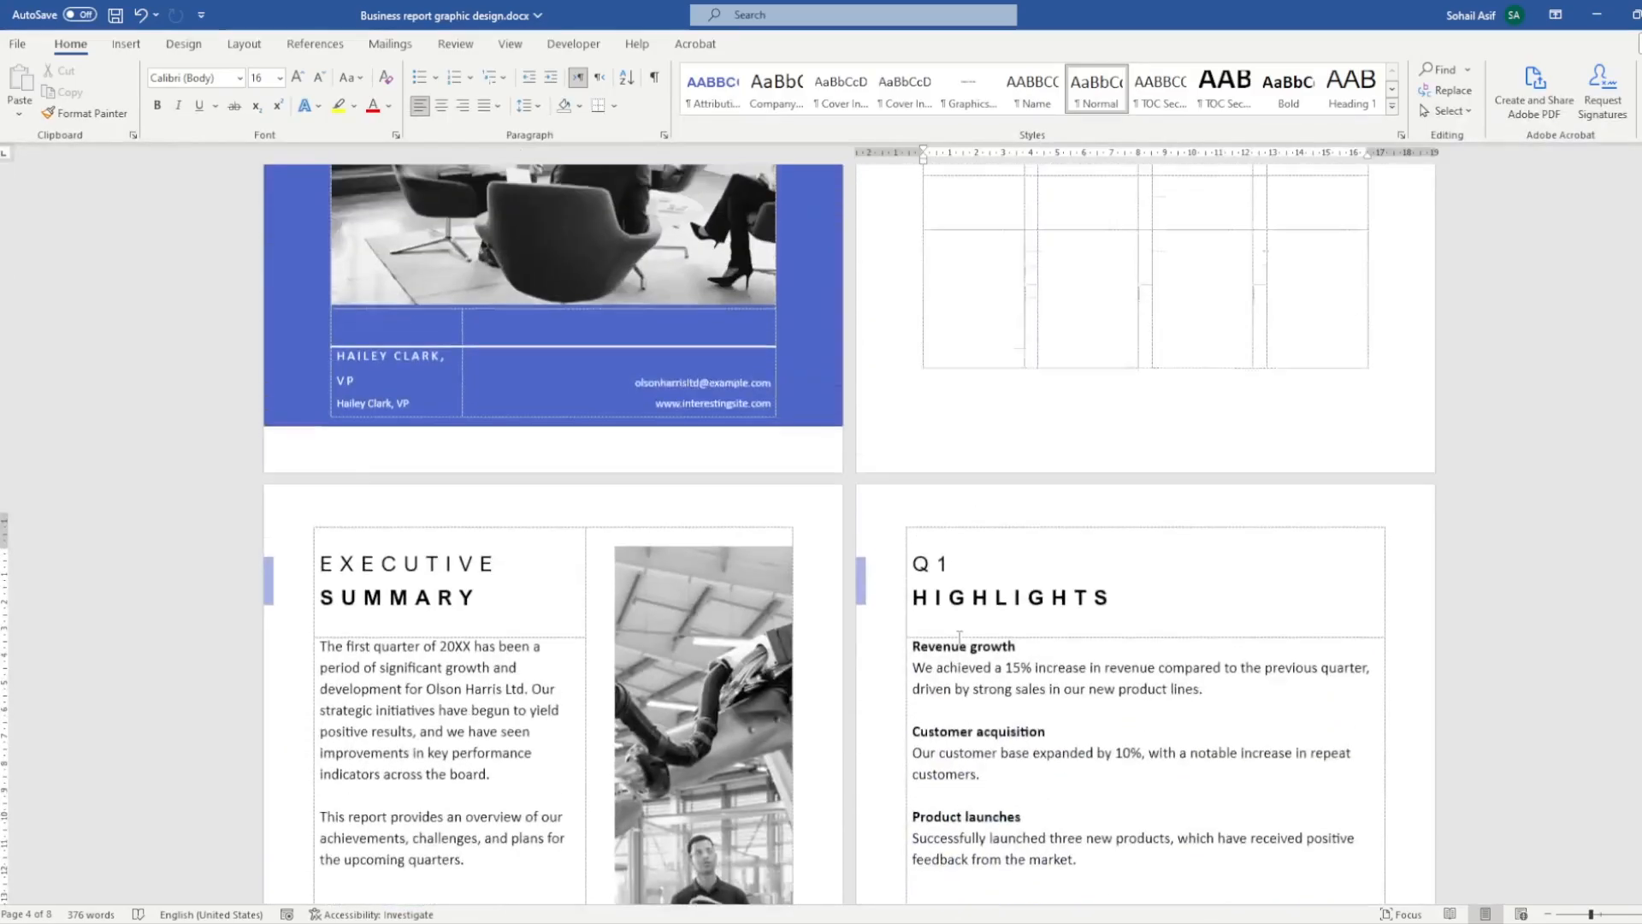
scroll(959, 637, up, 2)
scroll(961, 637, down, 7)
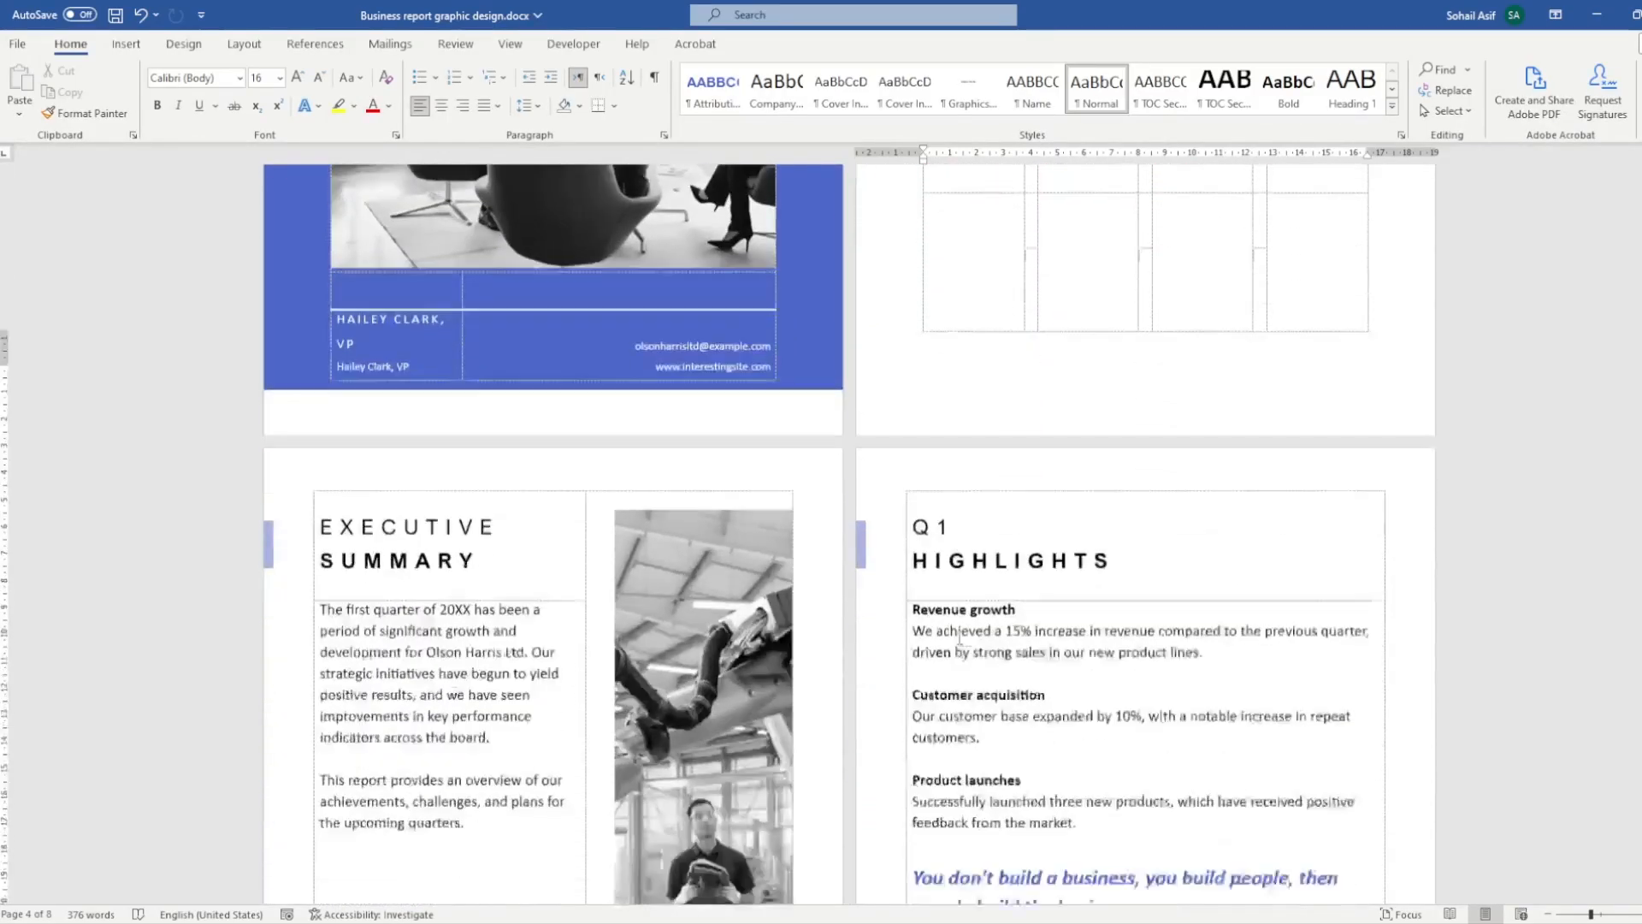
scroll(962, 637, down, 8)
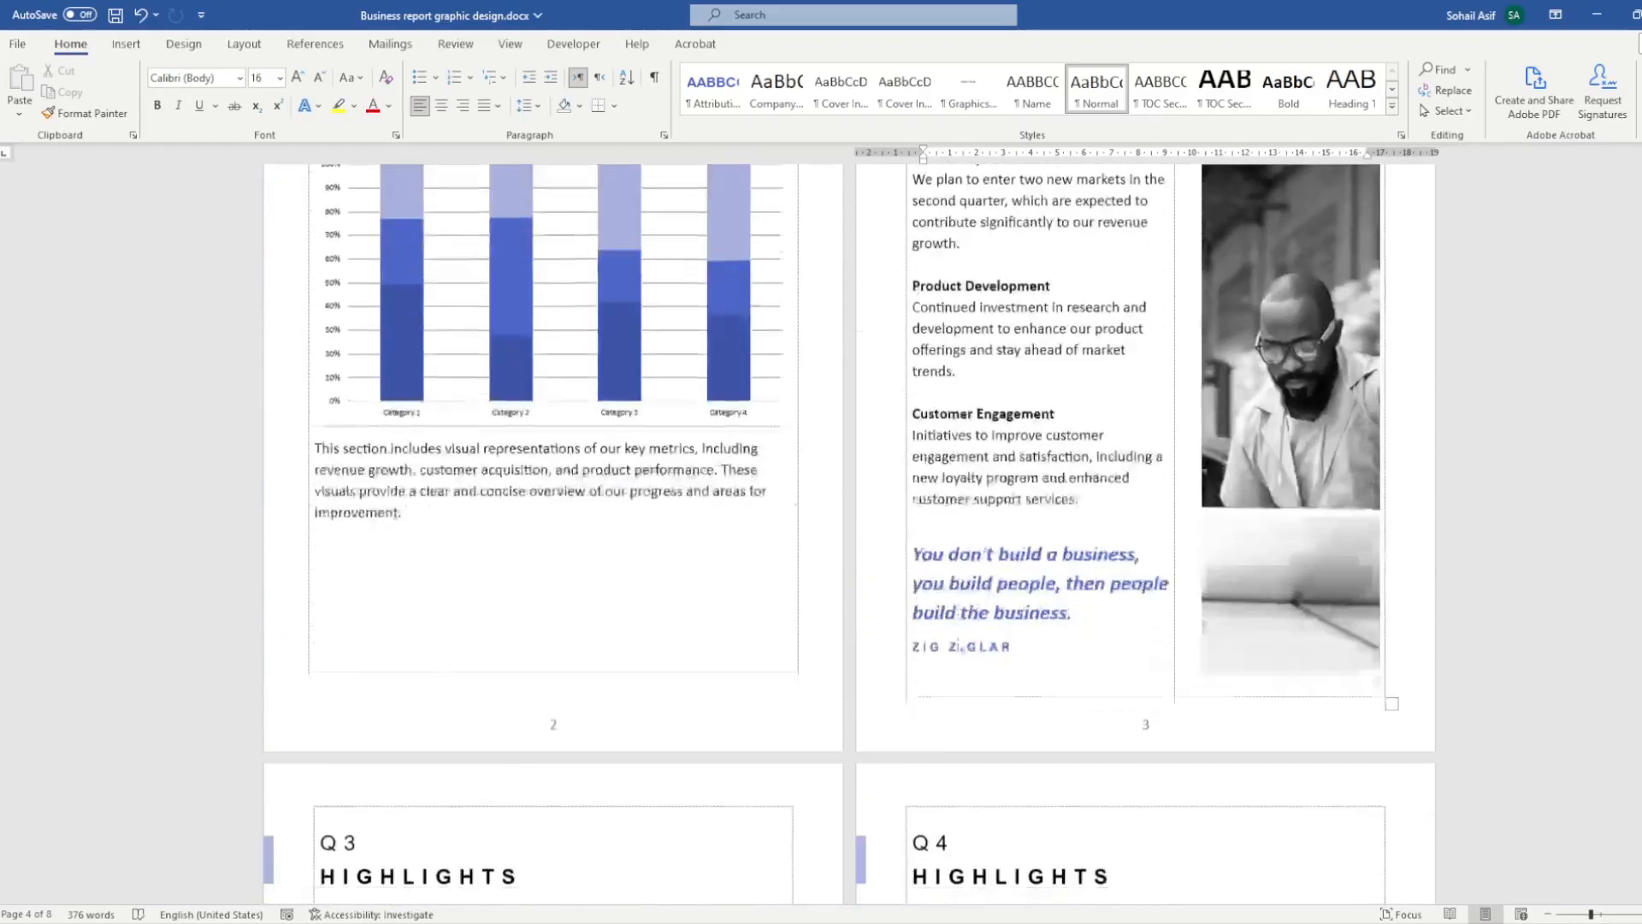
scroll(960, 637, down, 3)
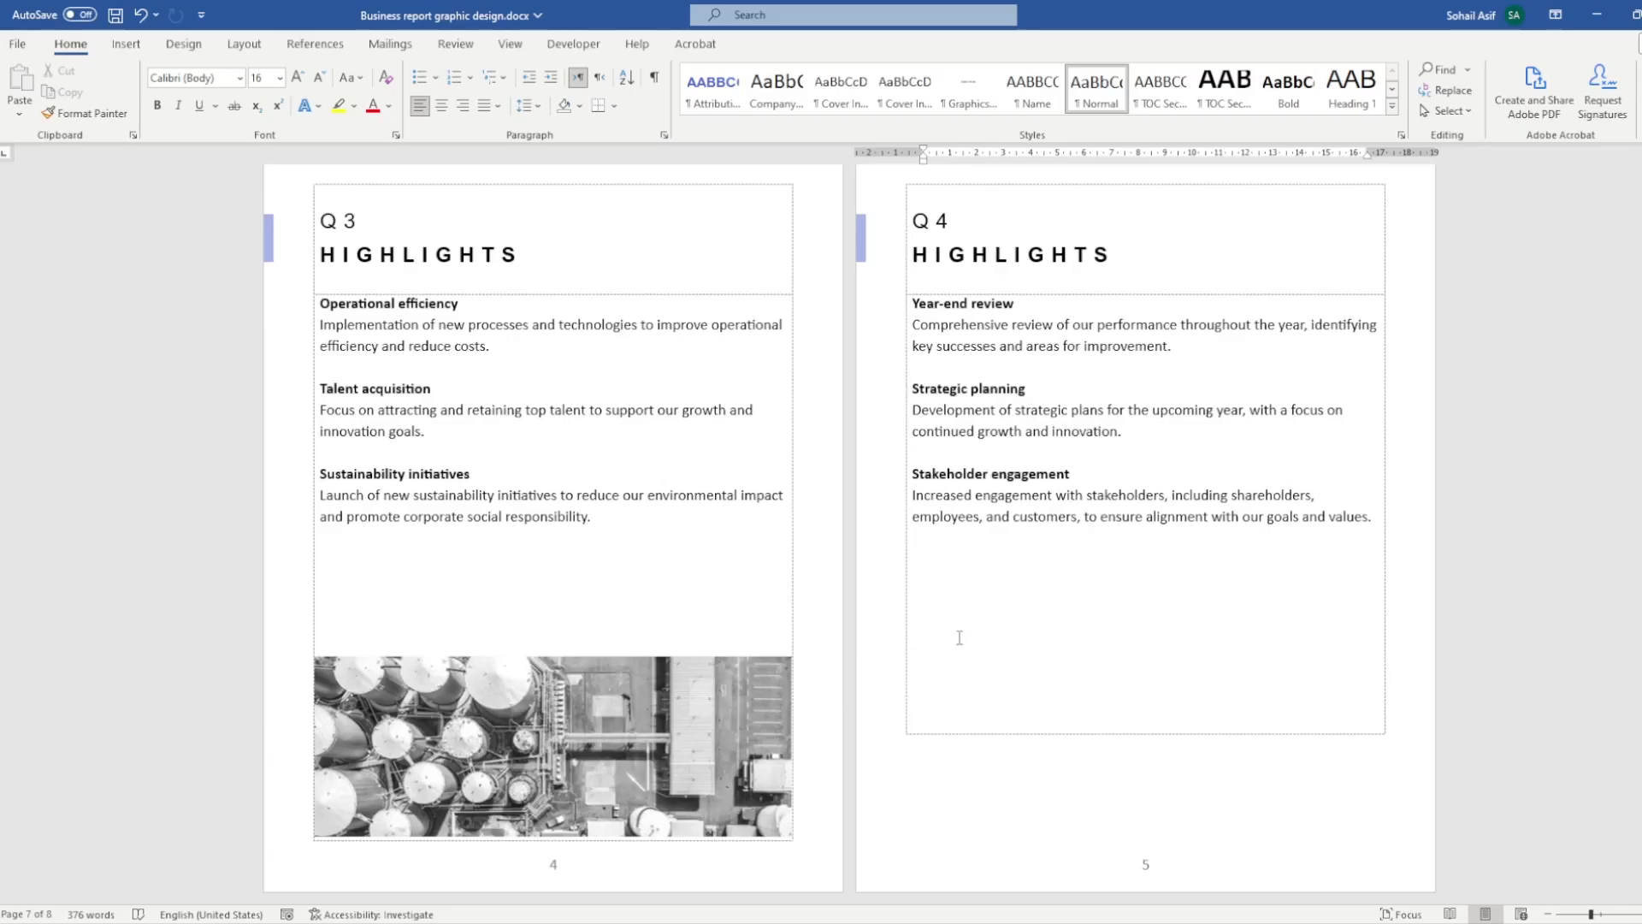
scroll(959, 637, down, 3)
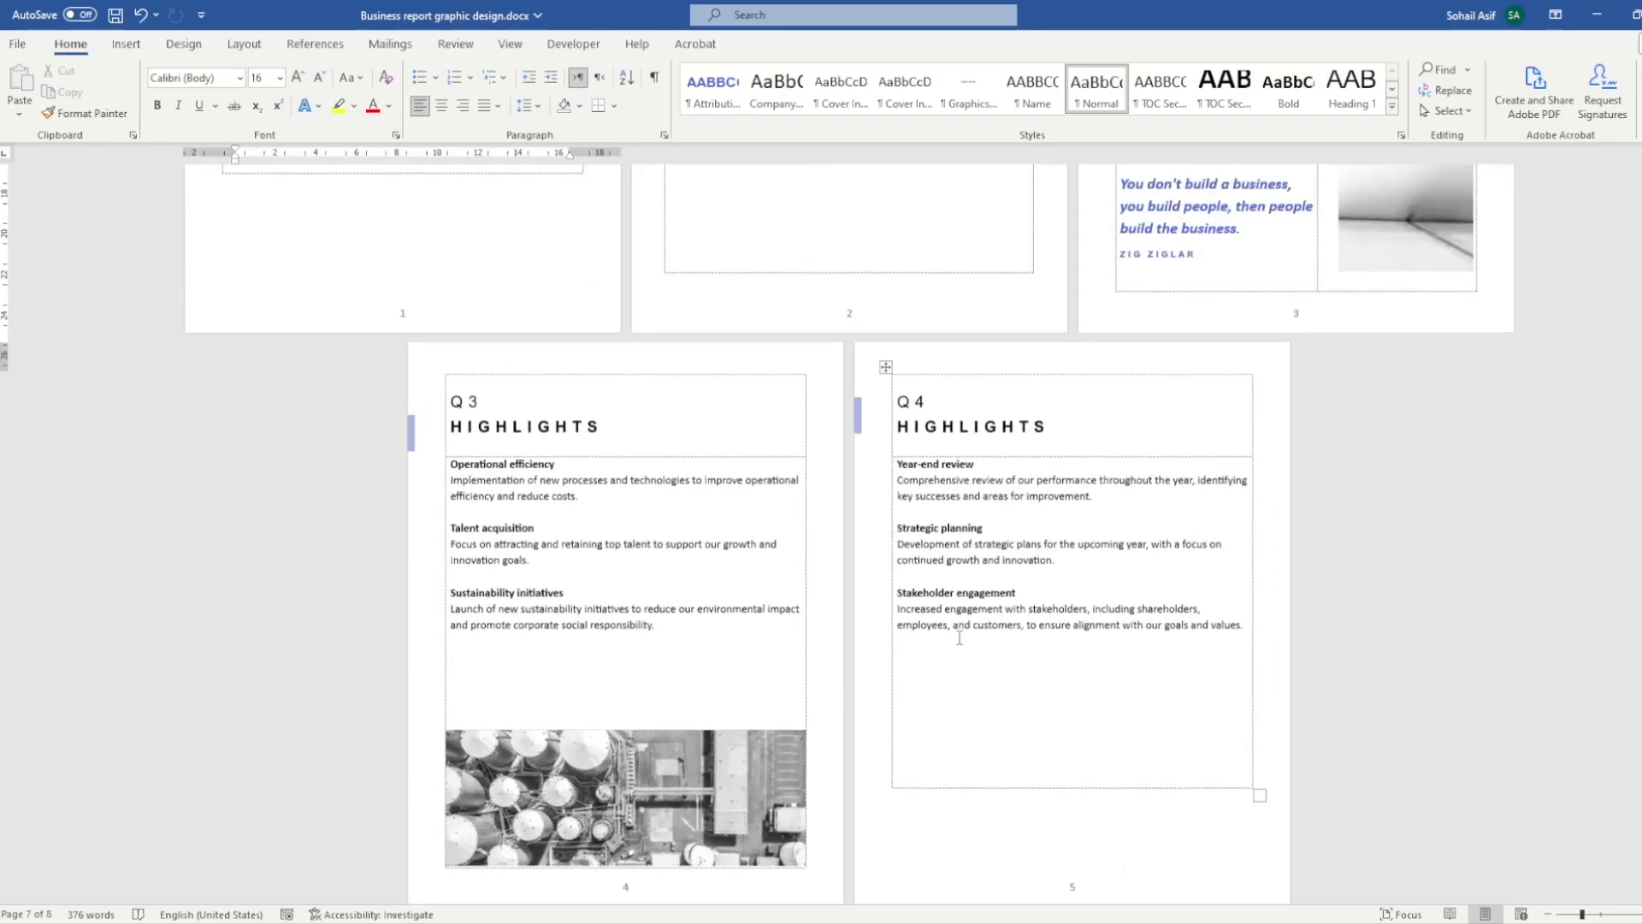
scroll(959, 637, down, 2)
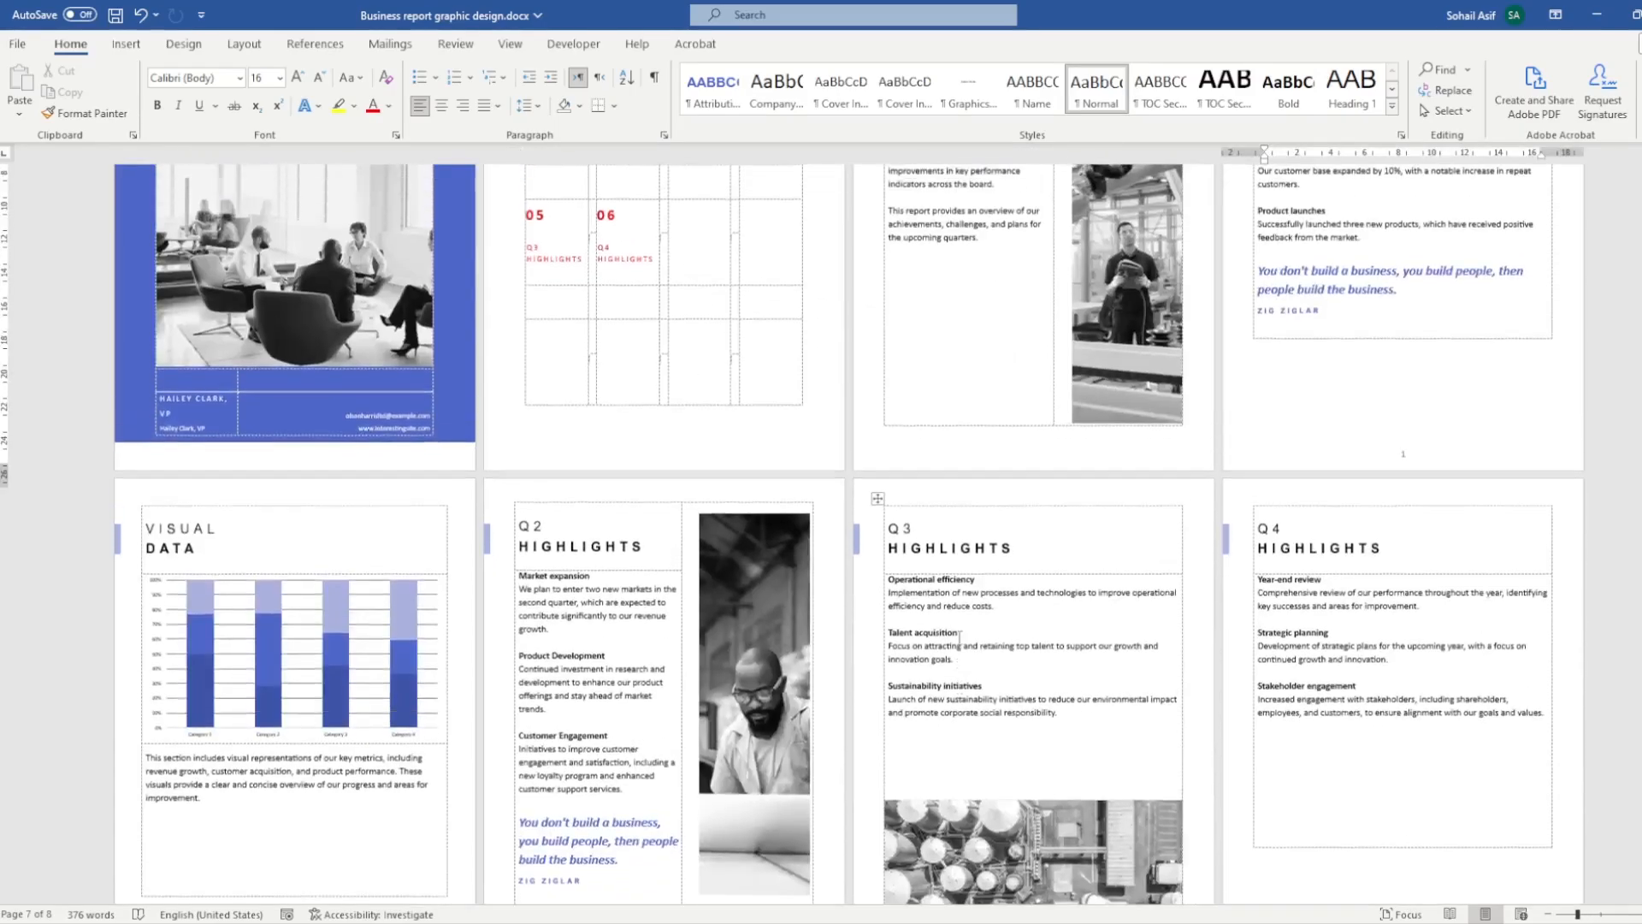
scroll(960, 637, down, 1)
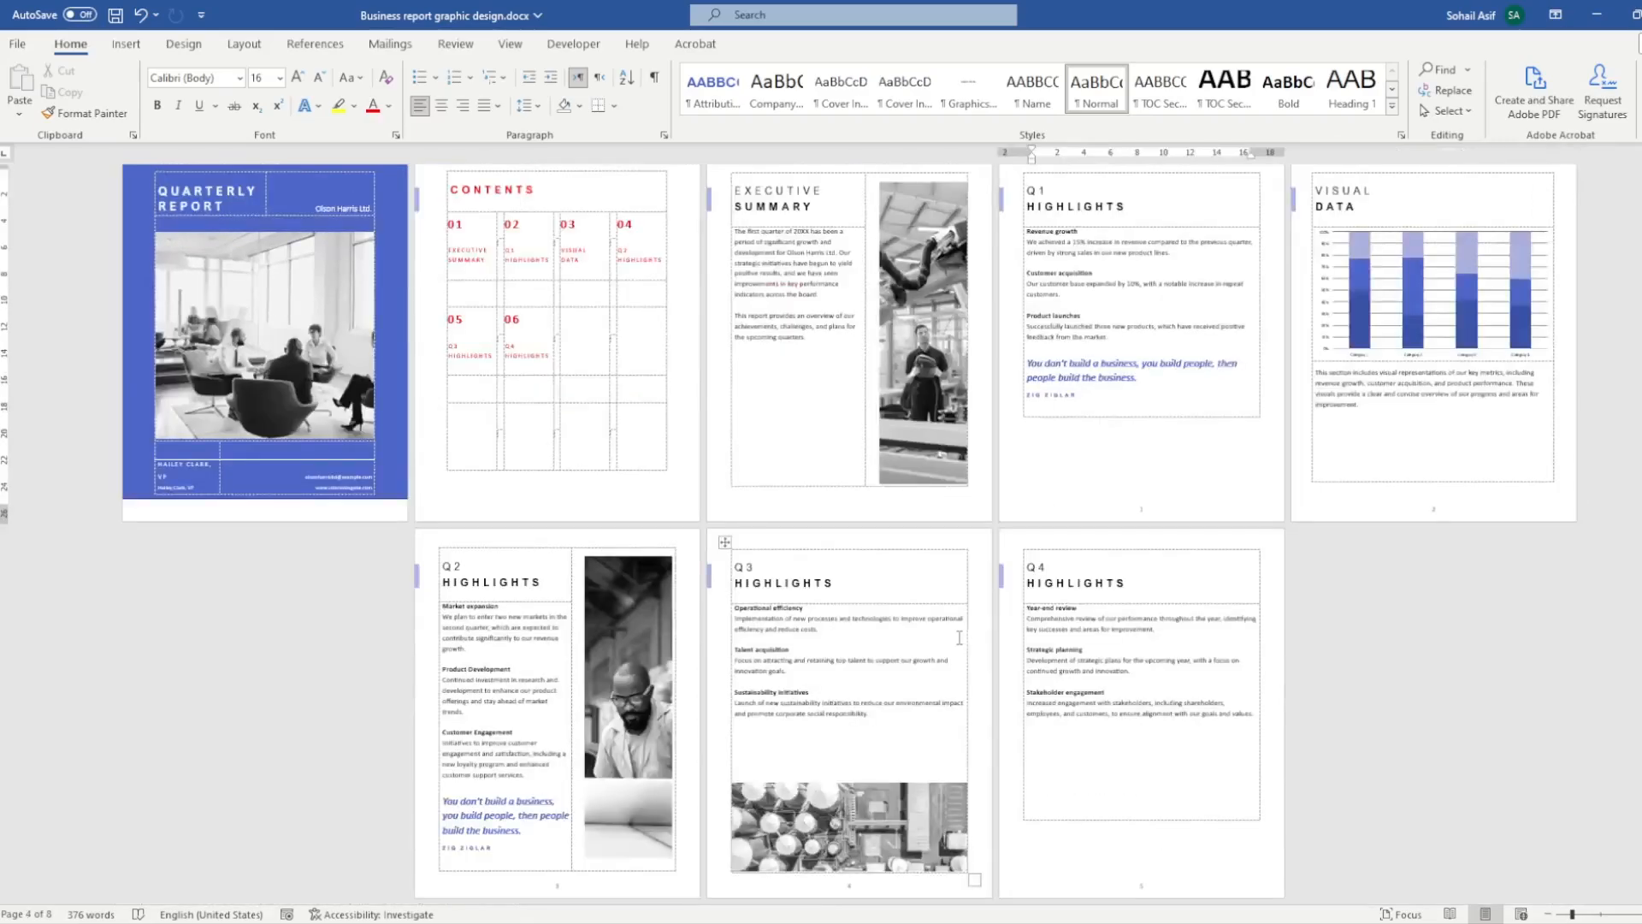